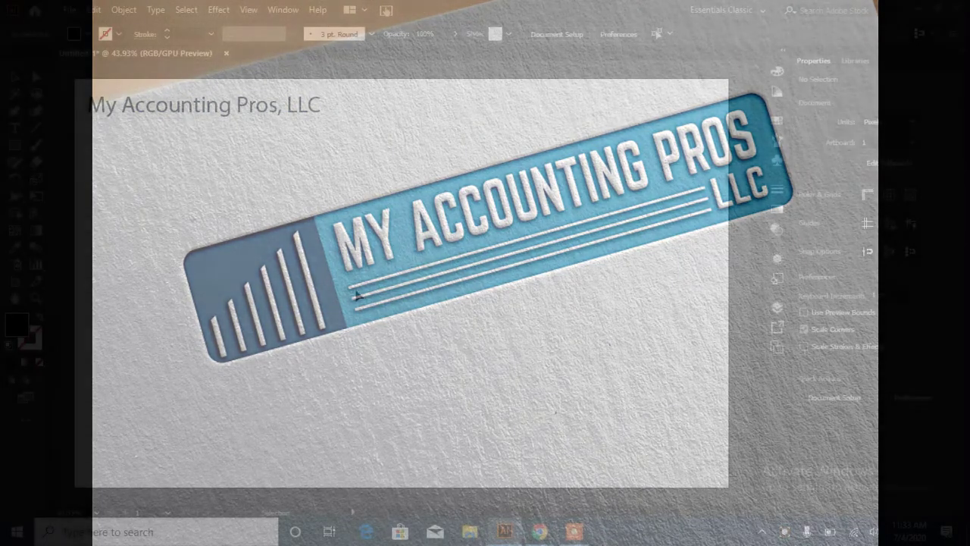
Draw a black square and a thin bar, then duplicate the bar into five bars spaced 28 px
drag(207, 217, 265, 274)
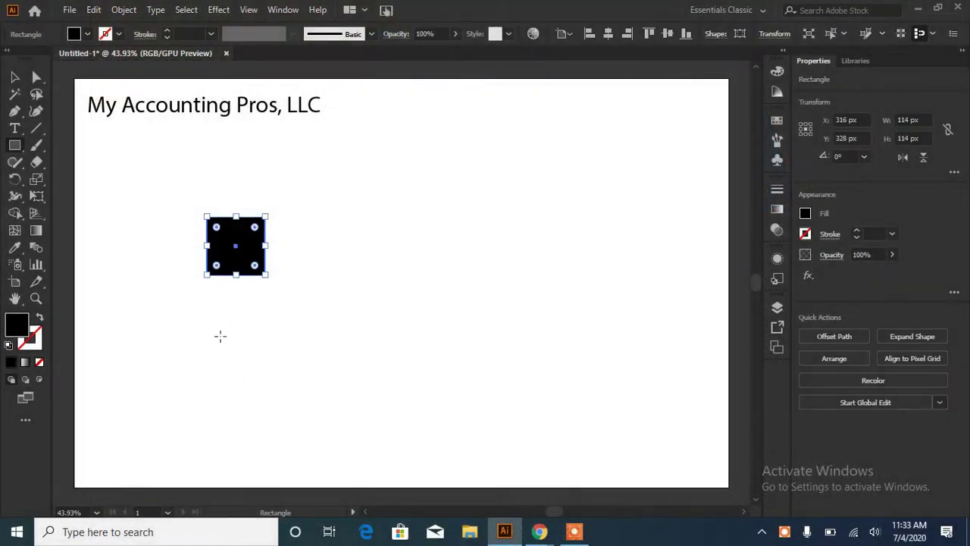
drag(135, 218, 147, 316)
drag(145, 268, 156, 268)
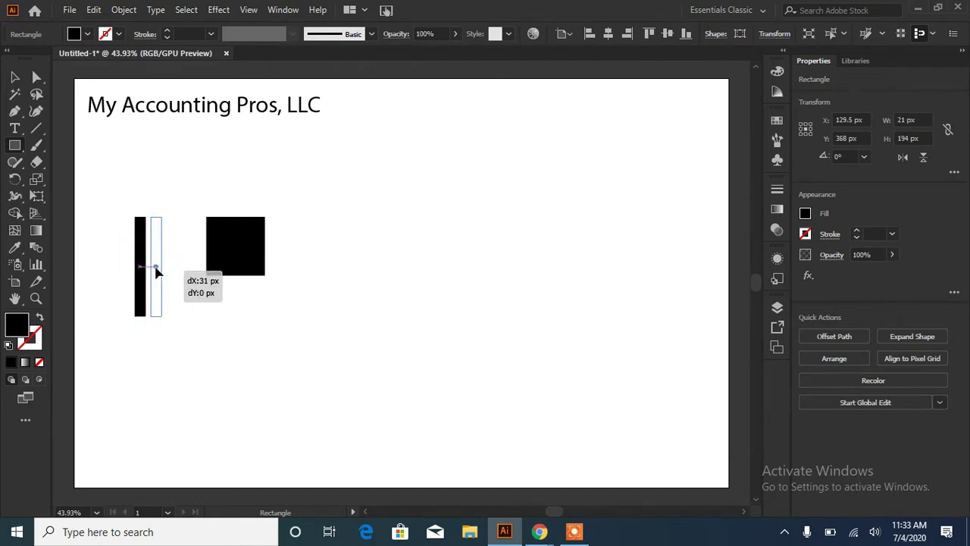
drag(155, 269, 154, 269)
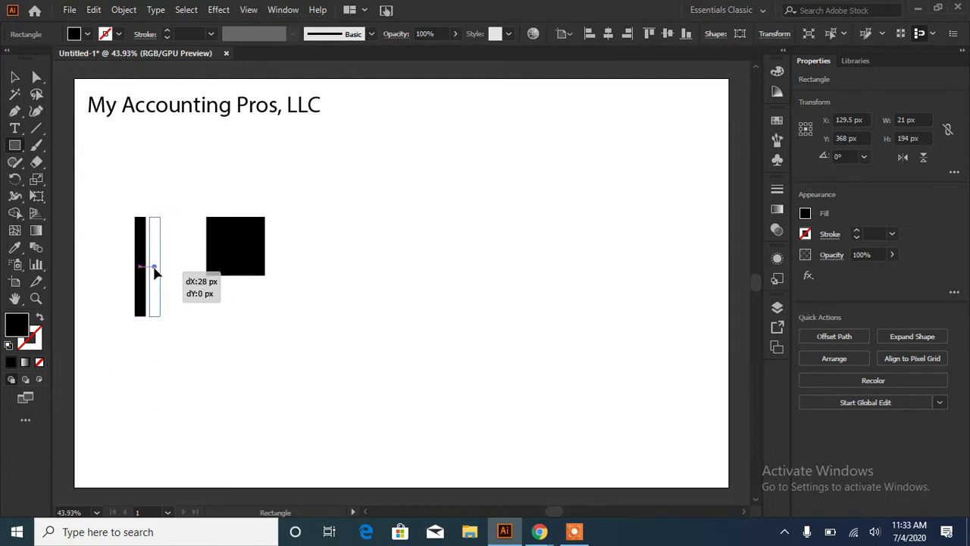
drag(154, 271, 154, 270)
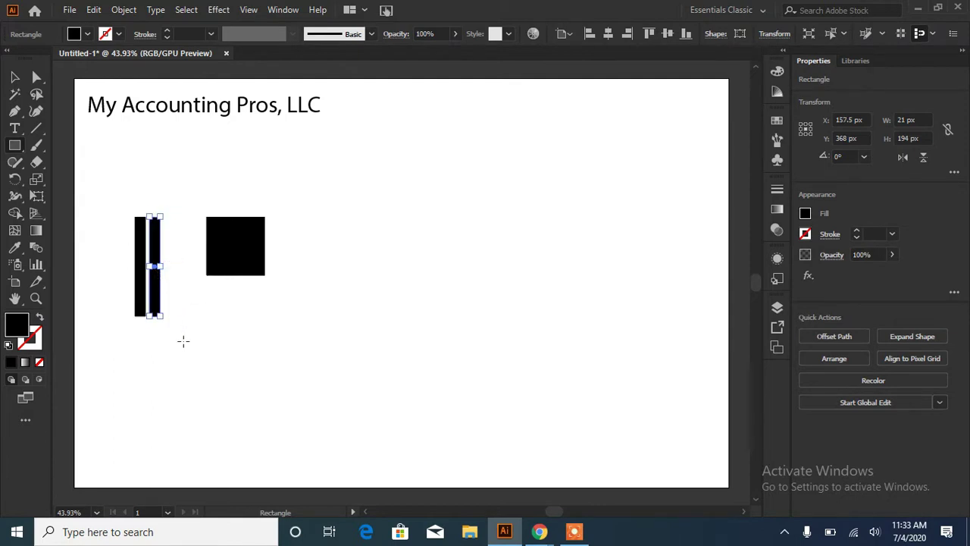
key(ctrl+d)
key(ctrl+d)
key(ctrl+d)
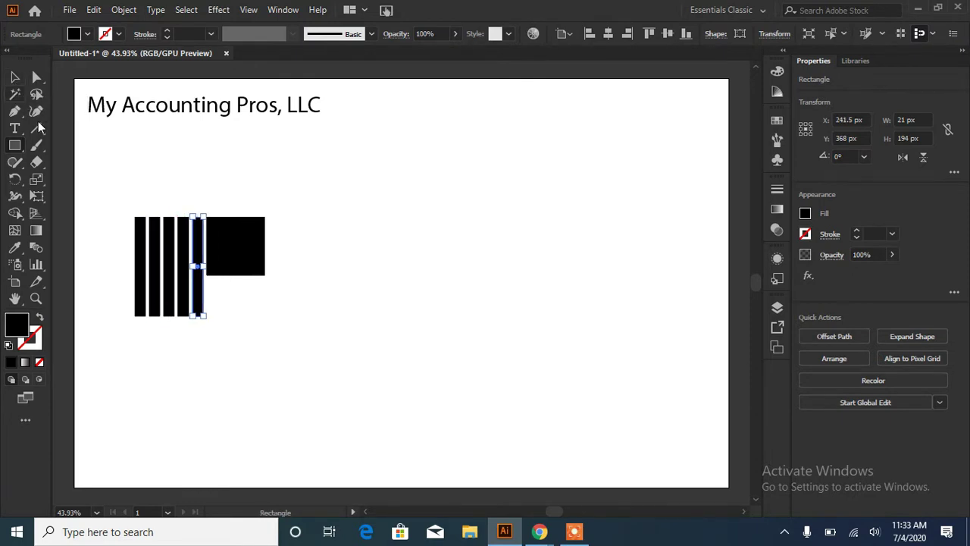
mouse_move(574, 531)
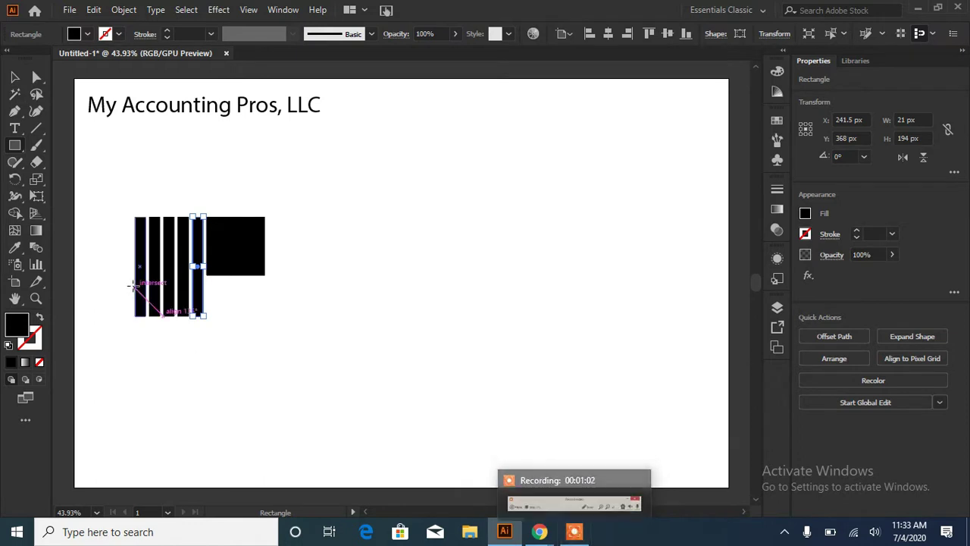
Select the five bars and move them over the square
click(14, 78)
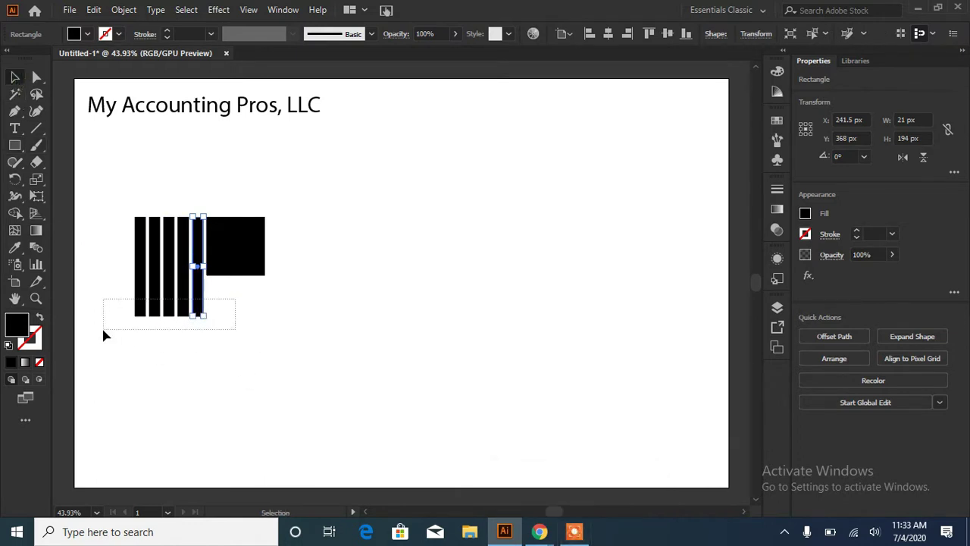
drag(234, 298, 104, 335)
mouse_move(154, 300)
mouse_down()
mouse_move(242, 292)
mouse_move(274, 312)
mouse_move(255, 300)
mouse_up()
Fit the bars to span the black square and select both shapes
drag(236, 250, 241, 250)
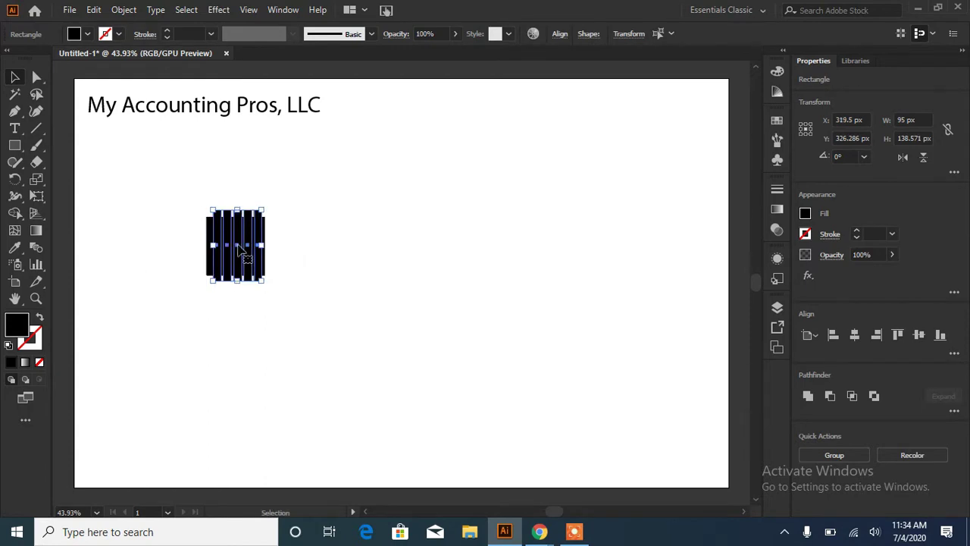
drag(209, 209, 207, 207)
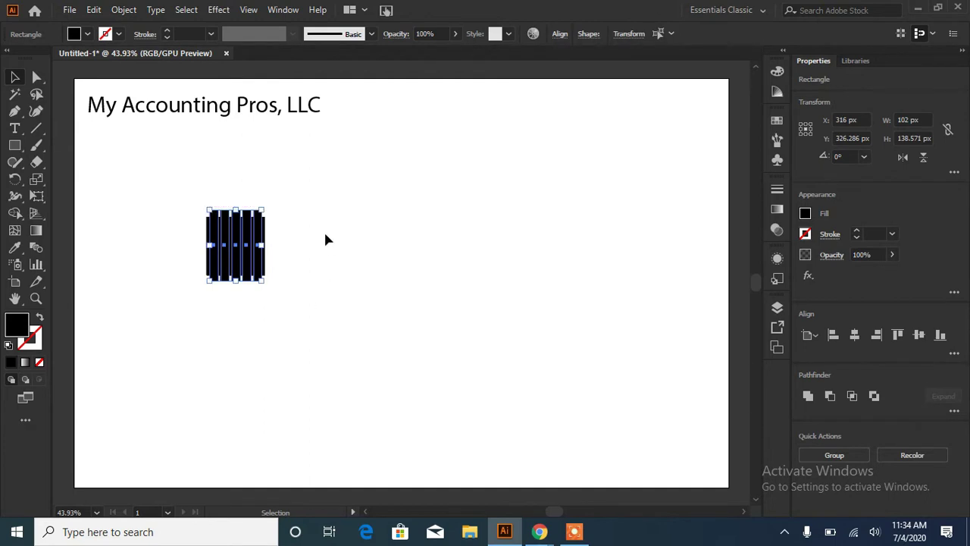
mouse_move(311, 199)
mouse_down()
mouse_move(341, 253)
mouse_move(345, 240)
mouse_up()
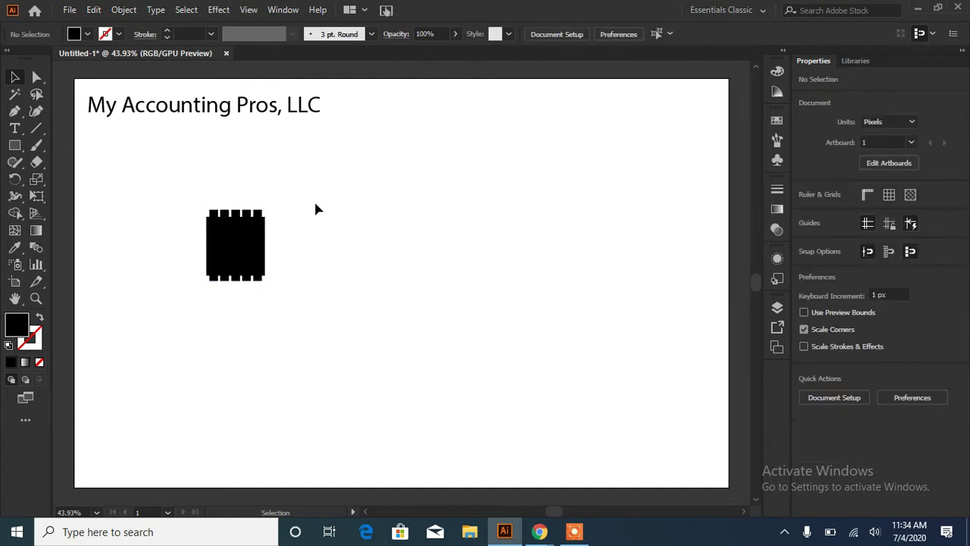
drag(311, 199, 160, 317)
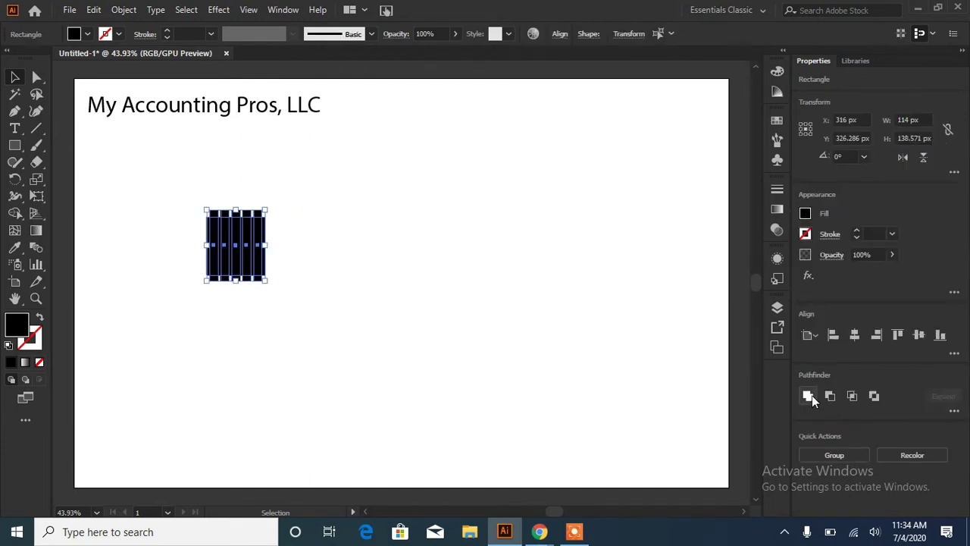
Subtract the bars with Pathfinder Minus Front and select the resulting thin lines
click(829, 395)
click(491, 344)
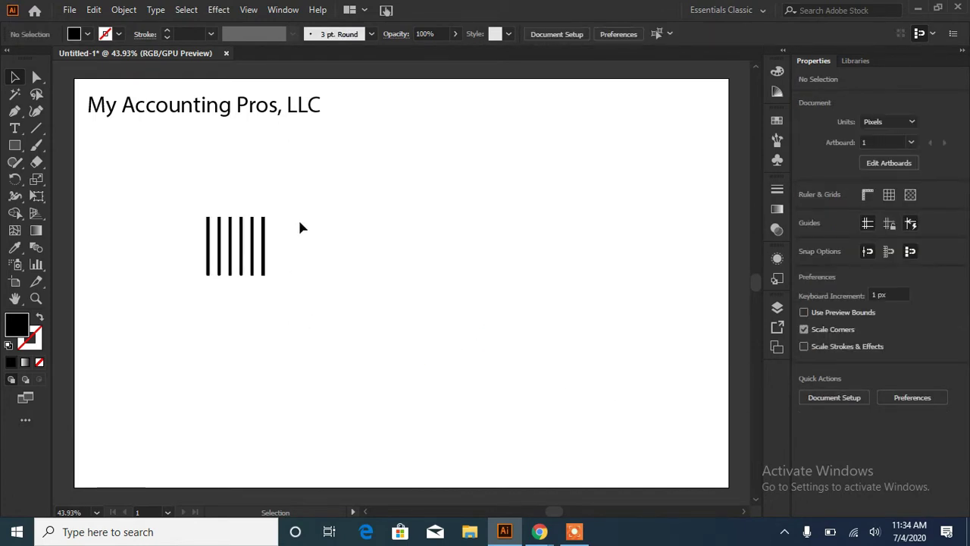
drag(301, 200, 126, 310)
click(14, 145)
Draw a rectangle rotated about 30° and place it over the line tops
drag(318, 243, 401, 314)
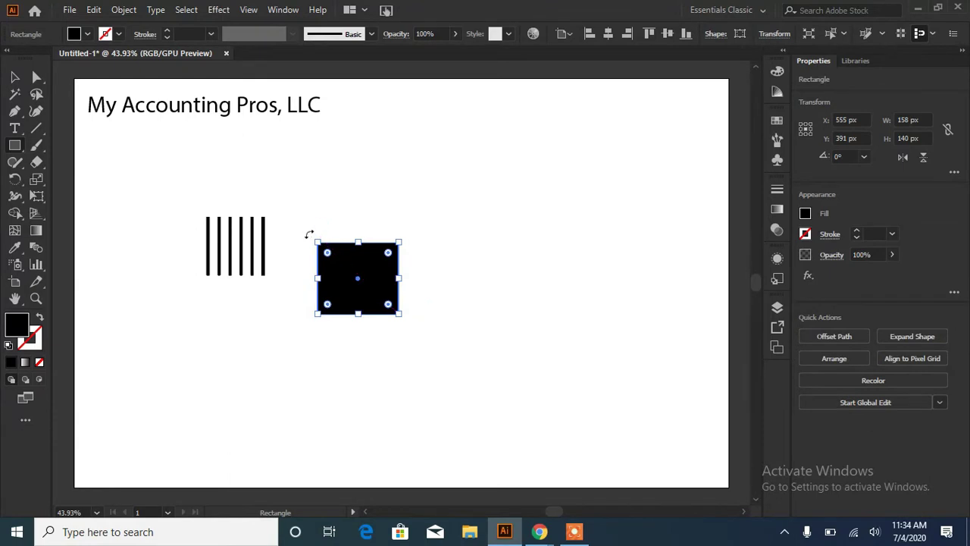
drag(310, 234, 294, 265)
drag(365, 281, 216, 212)
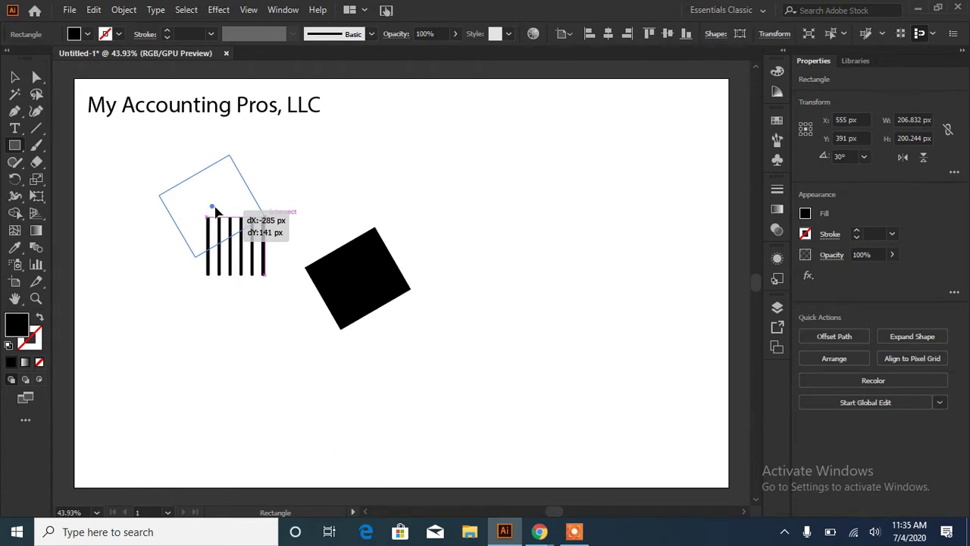
drag(216, 213, 216, 213)
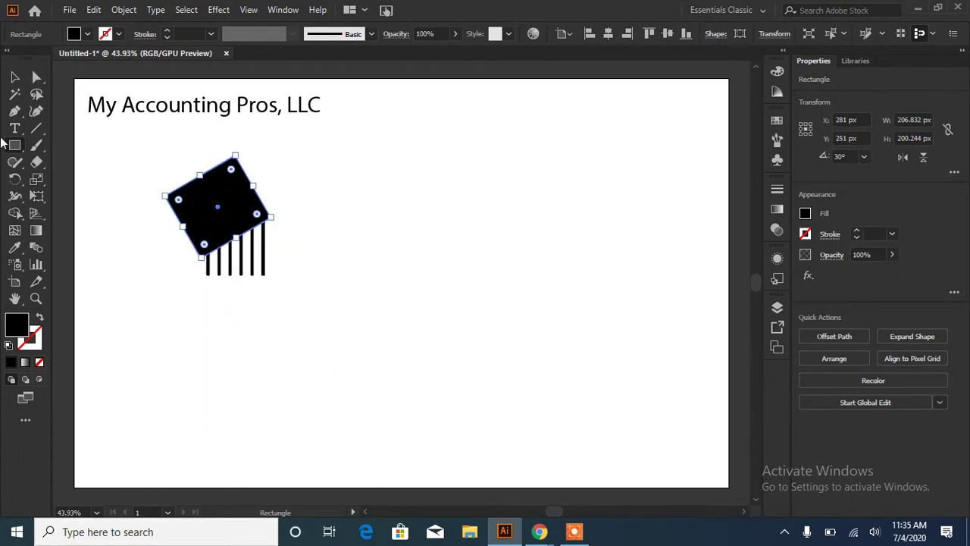
Select the rectangle and lines together and merge the tops with Shape Builder
click(14, 76)
drag(327, 182, 125, 337)
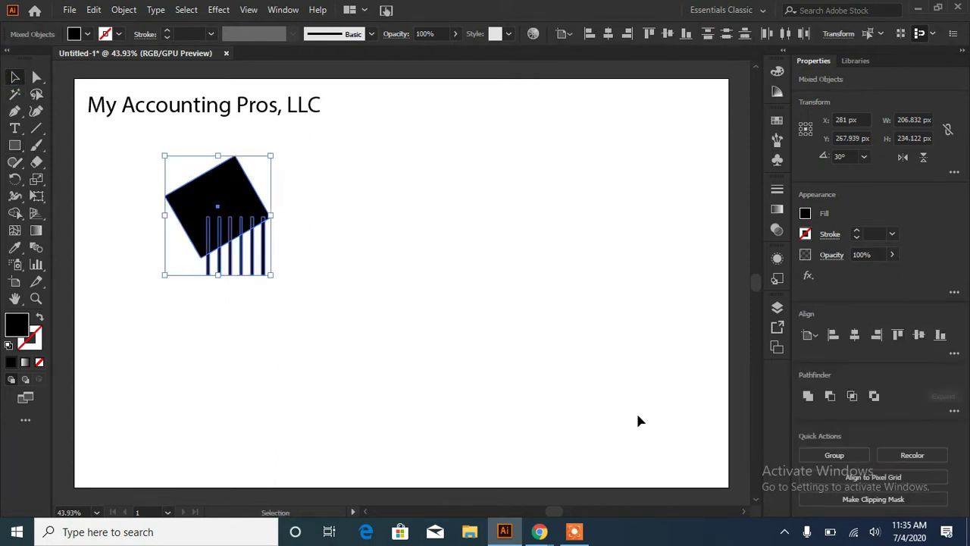
click(14, 213)
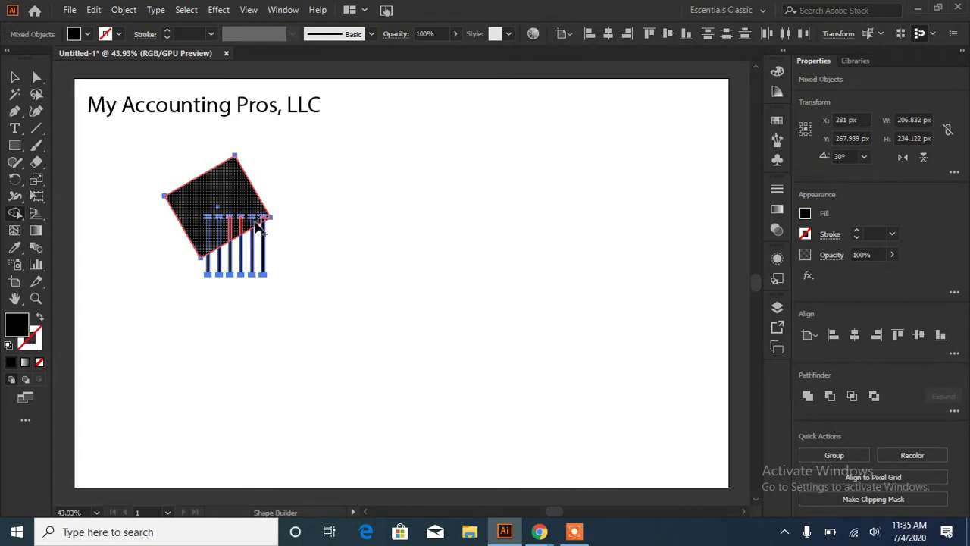
drag(265, 218, 170, 247)
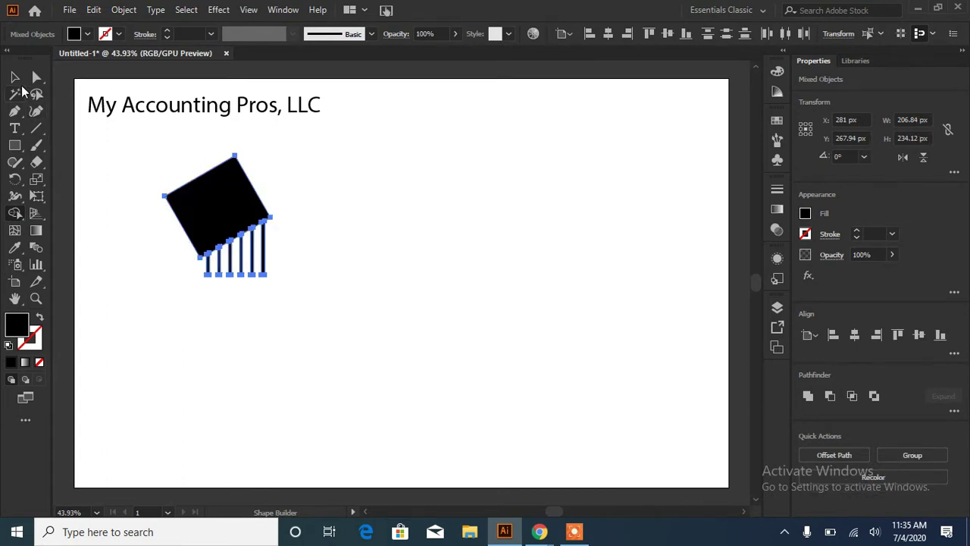
Move the rotated rectangle away to the right of the bars
key(v)
click(372, 334)
drag(216, 203, 505, 194)
click(289, 306)
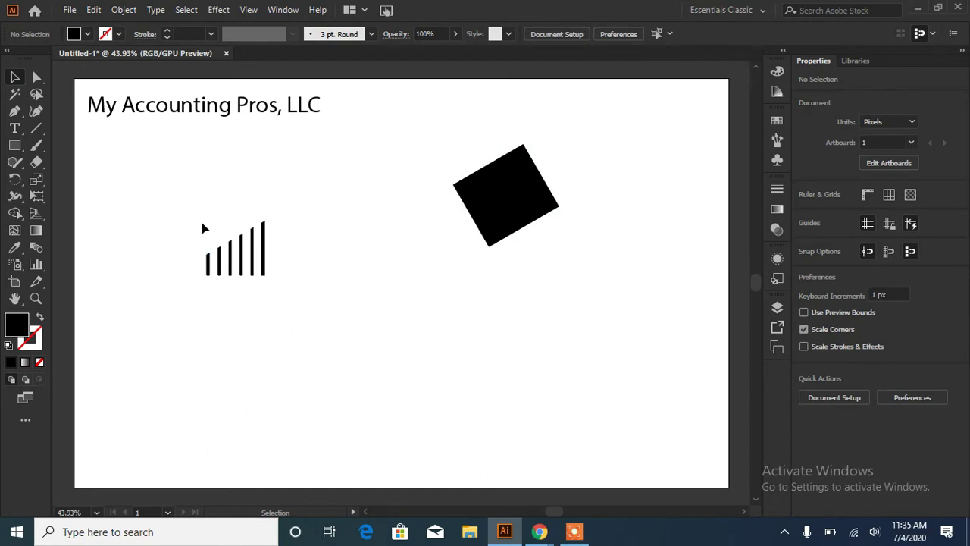
Draw a wide stroke-only rectangle framing the six bars
click(14, 145)
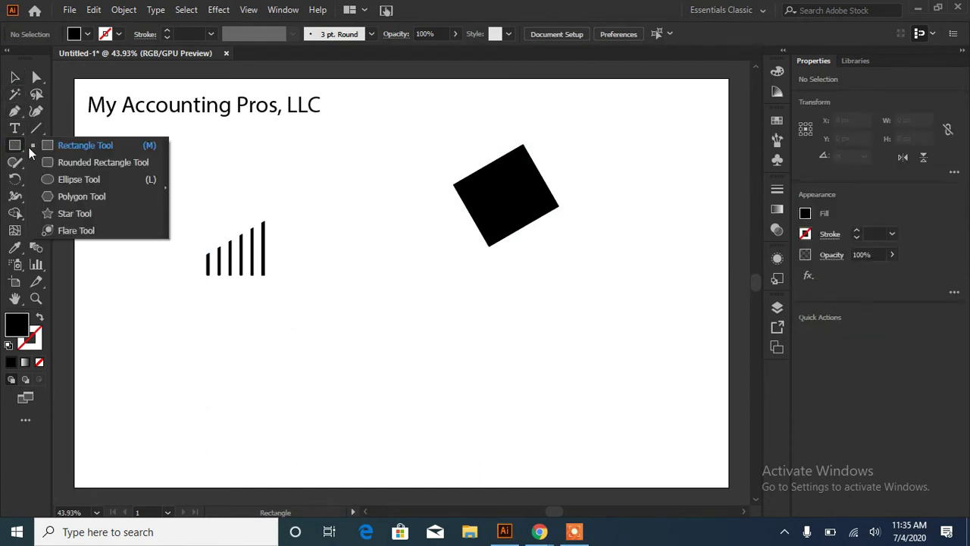
click(50, 145)
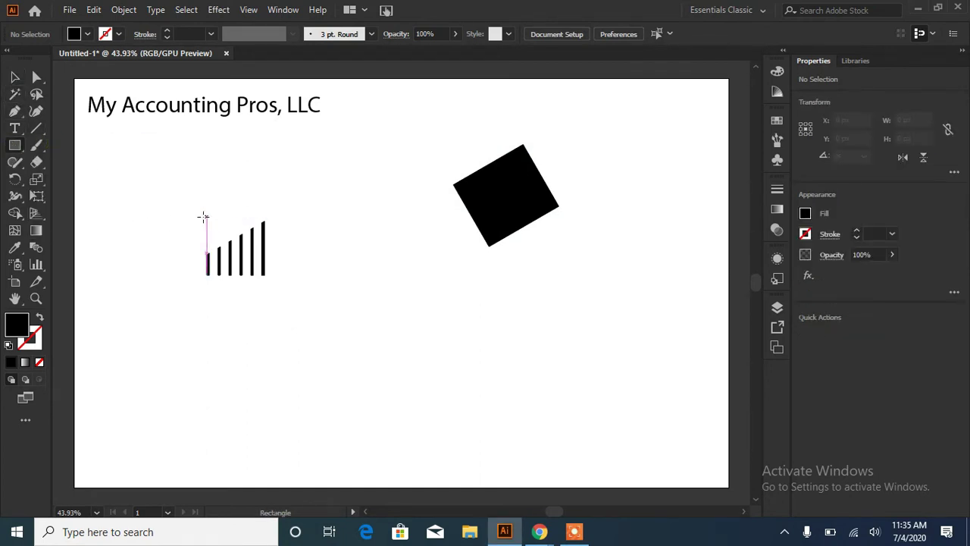
mouse_move(197, 207)
mouse_down()
mouse_move(476, 270)
mouse_move(527, 270)
mouse_up()
key(shift+x)
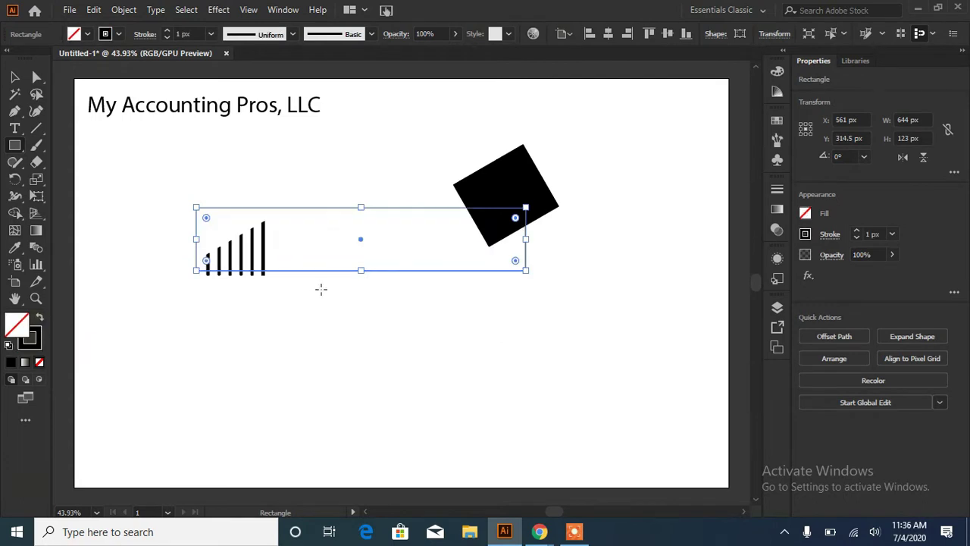
drag(360, 245, 365, 254)
click(333, 307)
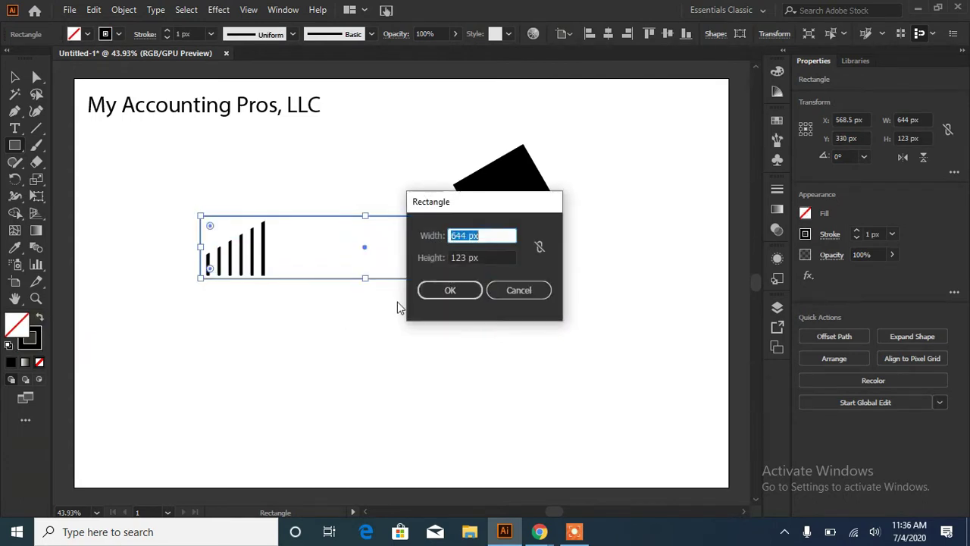
click(519, 290)
Delete the leftover rotated black square
key(v)
click(525, 185)
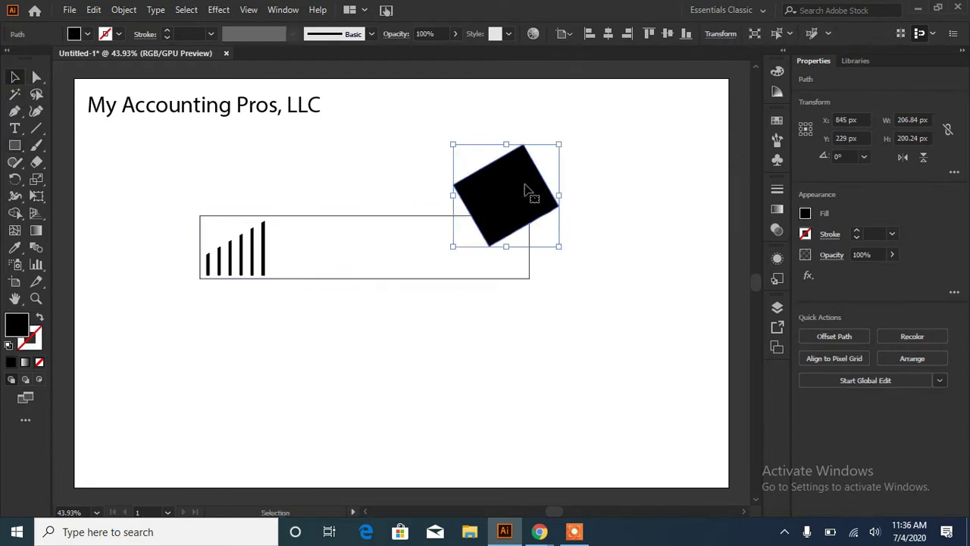
key(Delete)
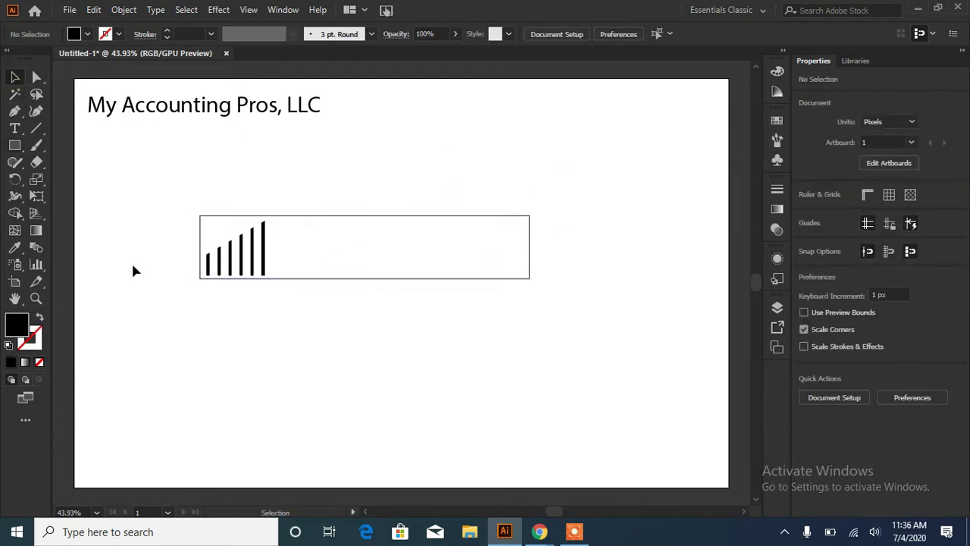
Draw a vertical line at the tallest bar, then delete it
click(14, 144)
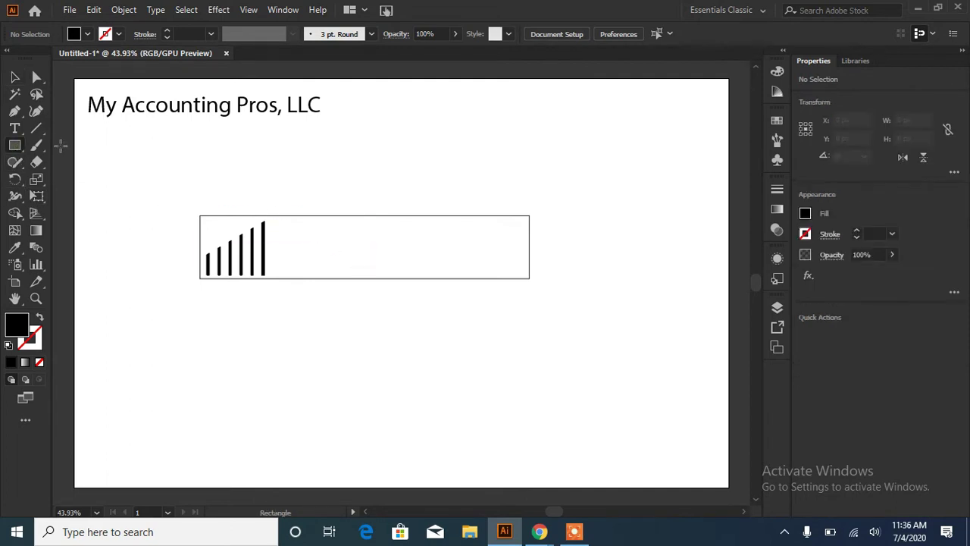
click(37, 128)
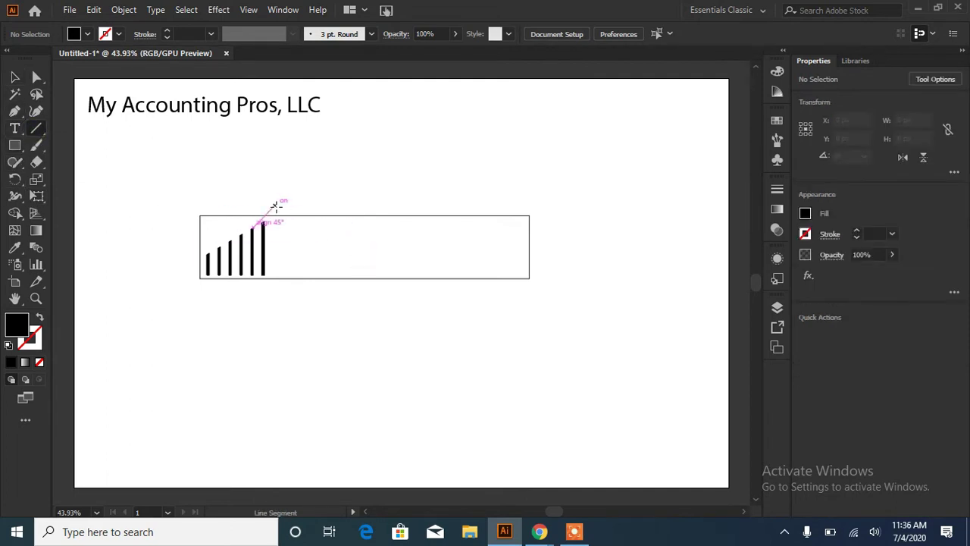
drag(276, 205, 275, 321)
key(v)
key(Delete)
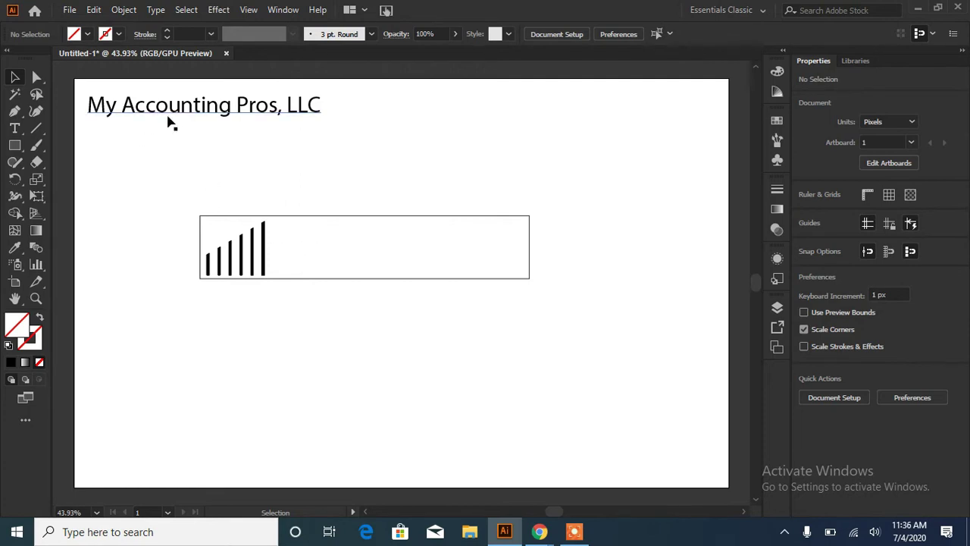
Type 'MY ACCOUNTING PROS' above the framed bars and scale it to about 49.63 px
click(14, 128)
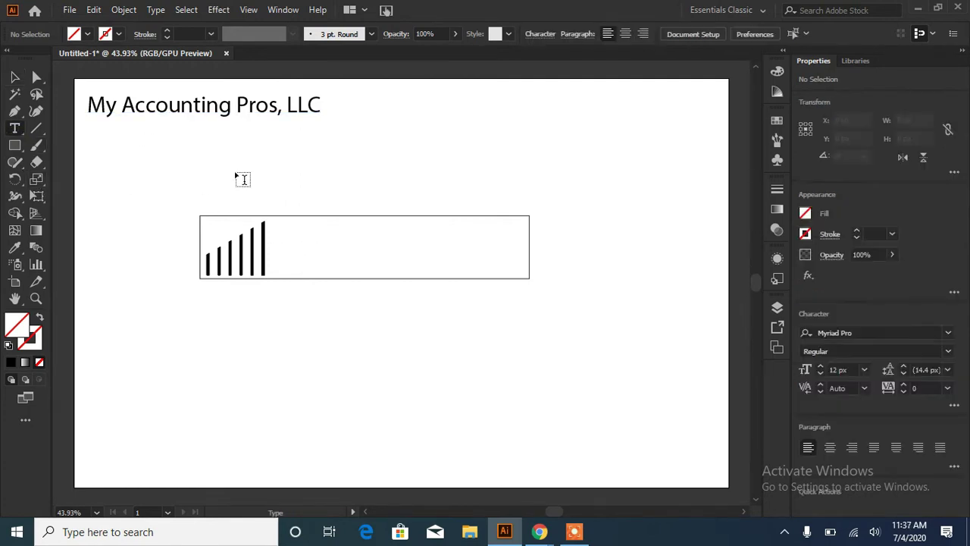
click(239, 157)
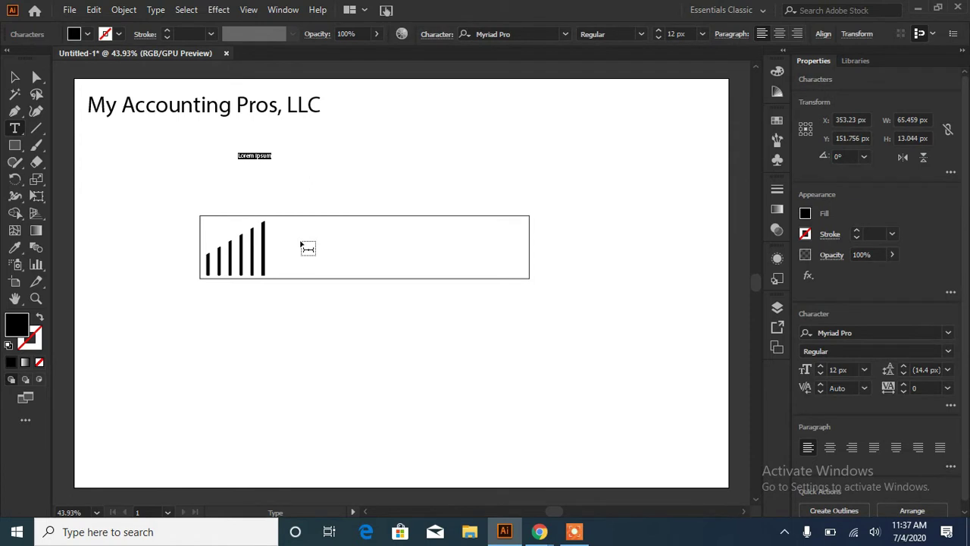
text(My)
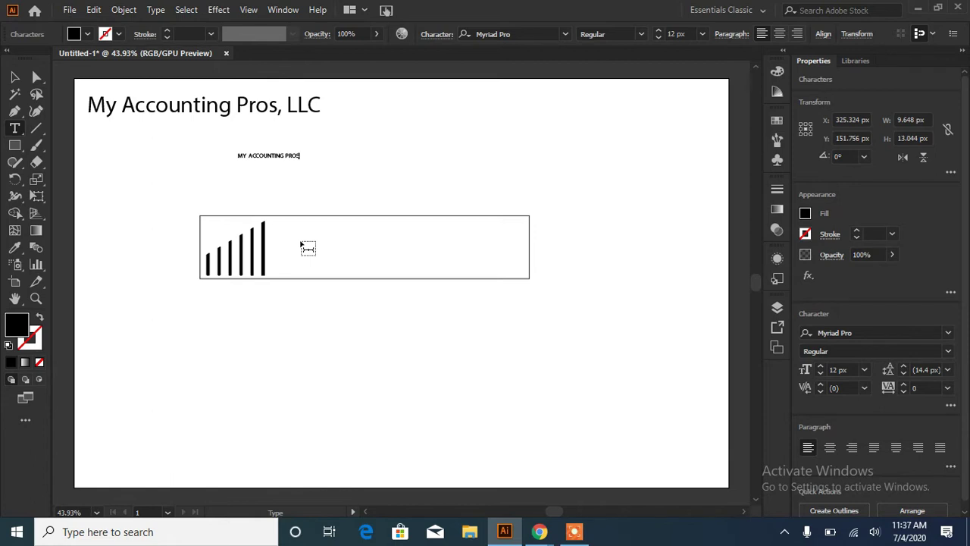
key(Escape)
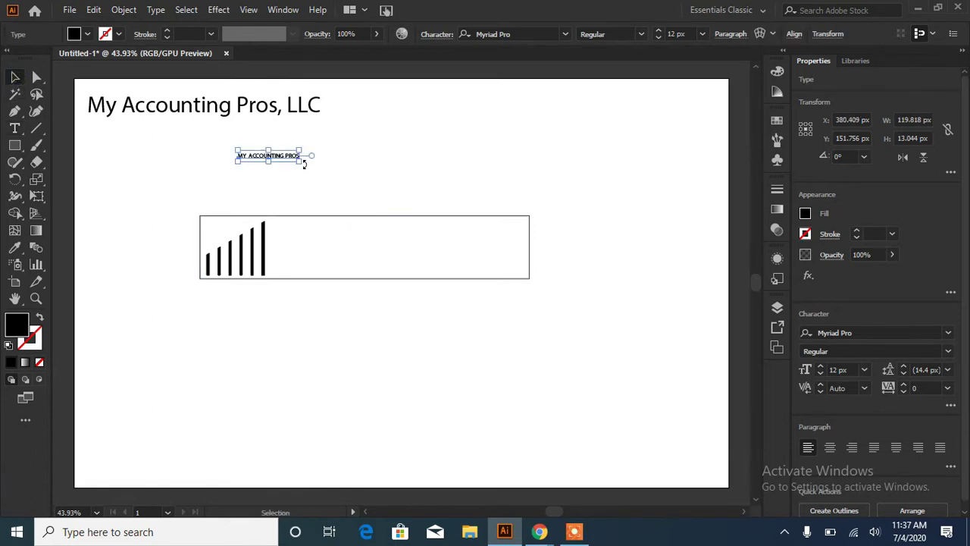
drag(299, 162, 490, 204)
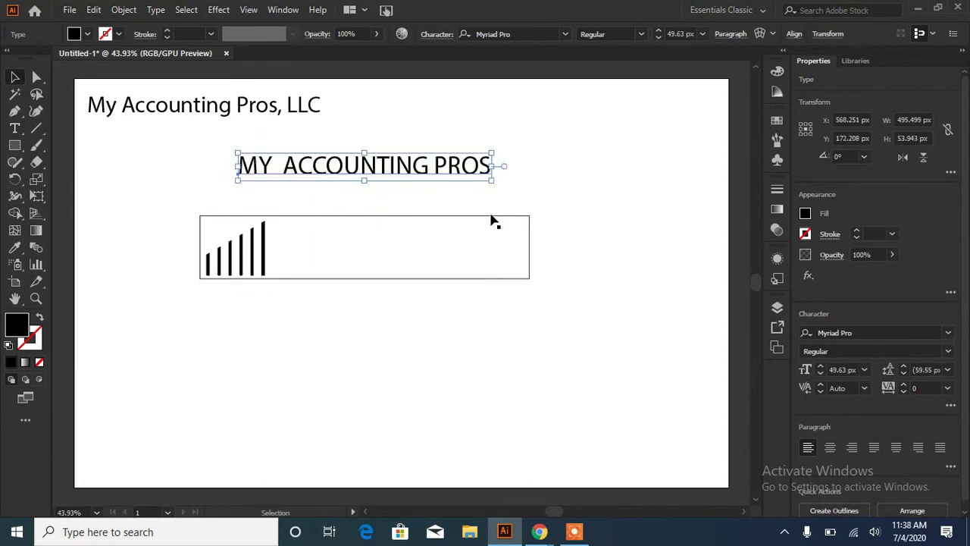
Search the font list for 'nor' and set the heading in Norwester
click(565, 34)
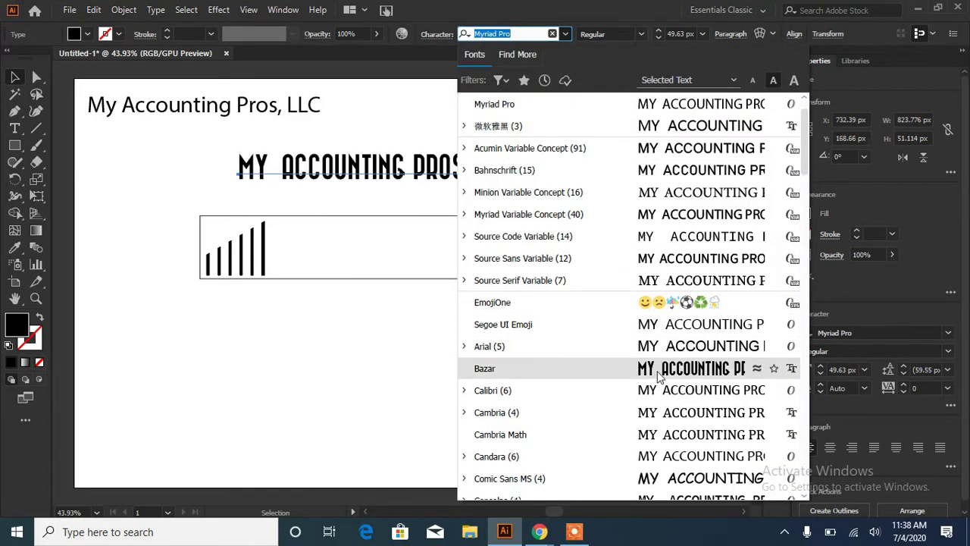
scroll(746, 126, up, 1)
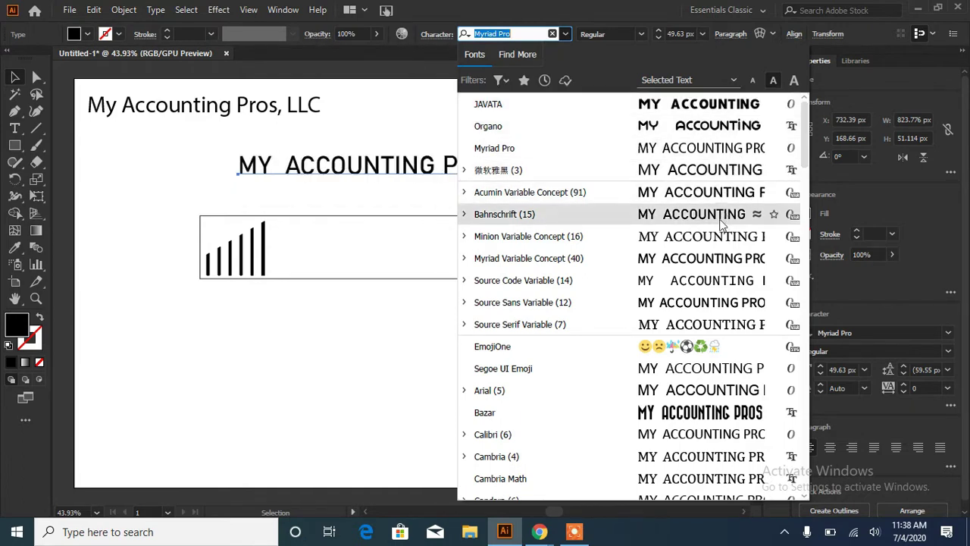
drag(802, 156, 799, 210)
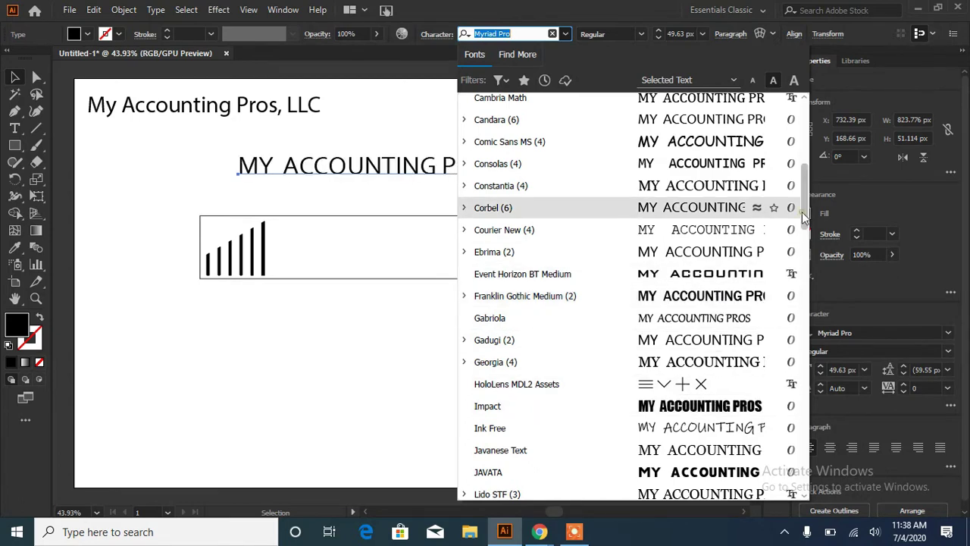
drag(802, 212, 803, 284)
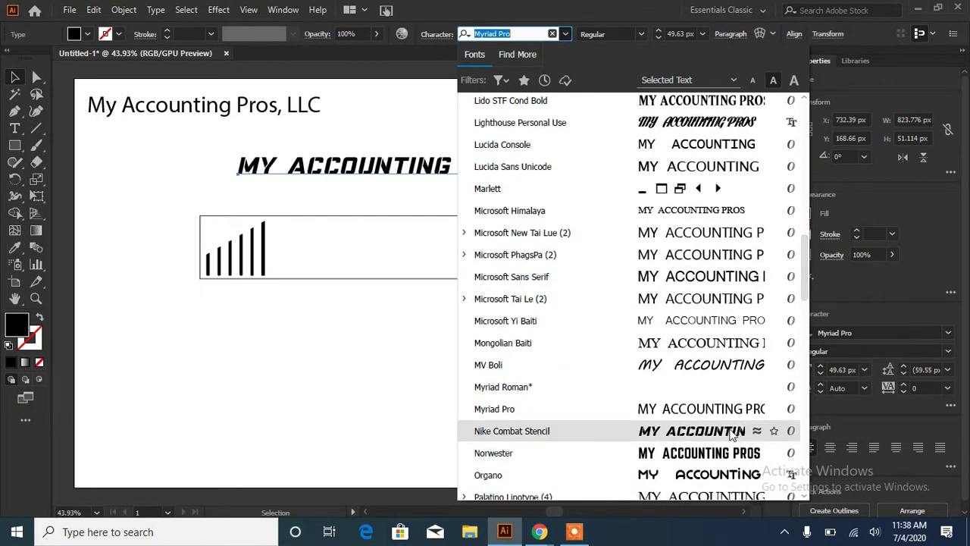
drag(803, 281, 803, 301)
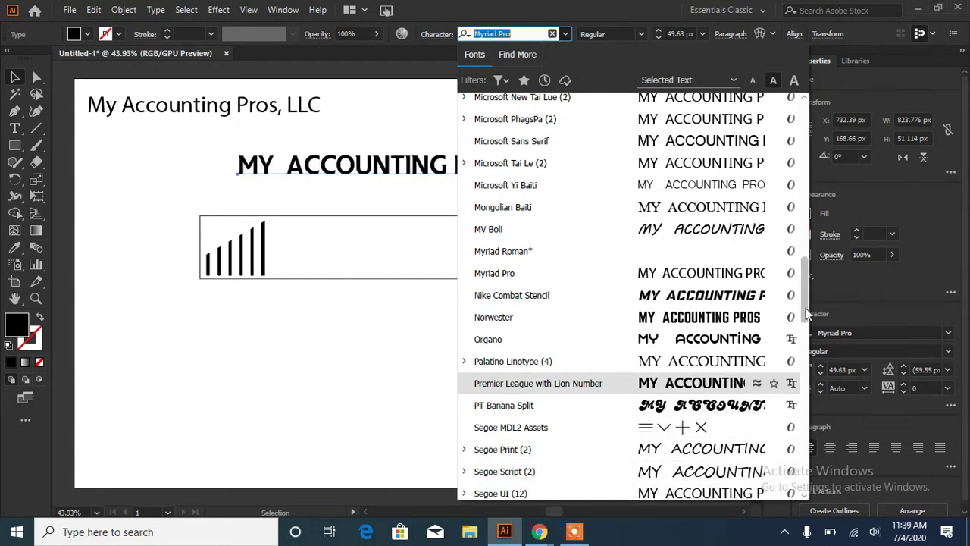
drag(805, 312, 799, 346)
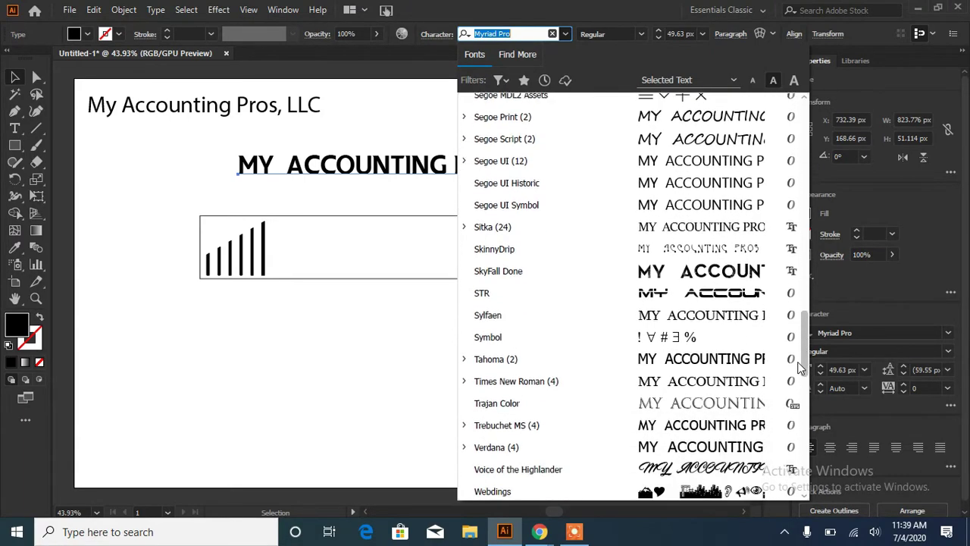
drag(799, 346, 799, 470)
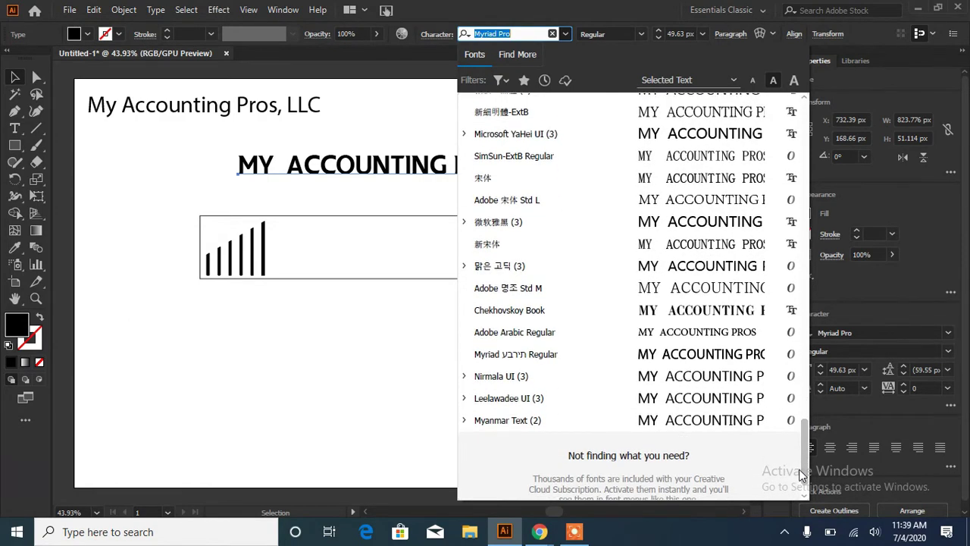
drag(799, 469, 779, 126)
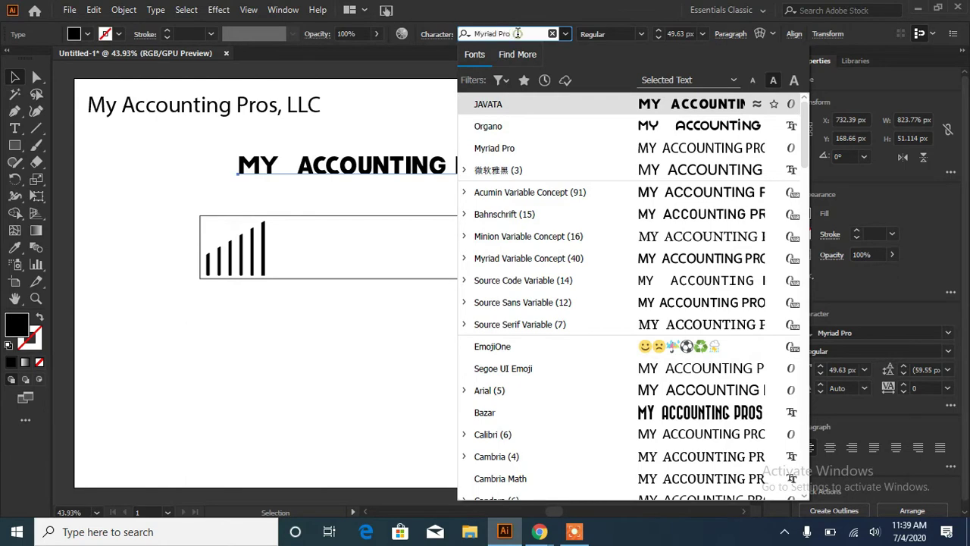
text(n)
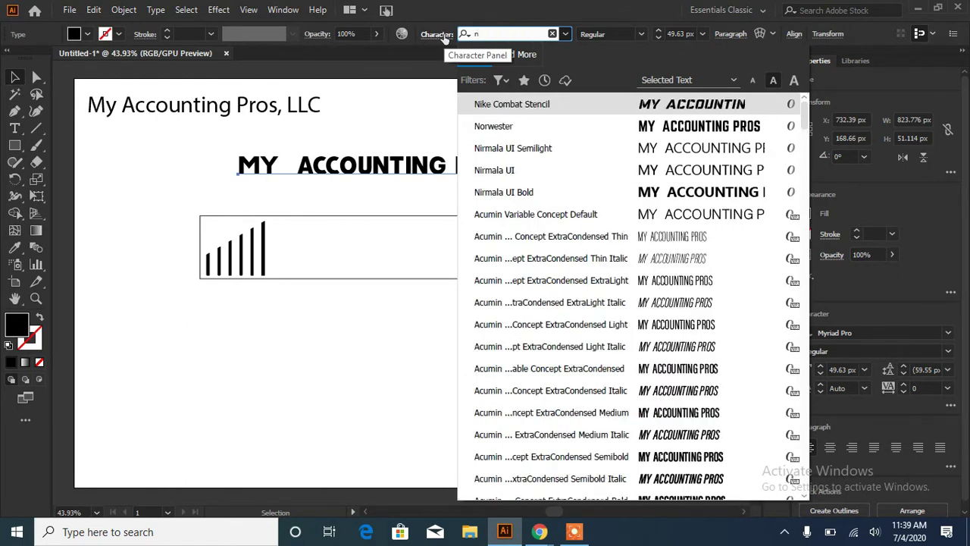
text(or)
click(564, 112)
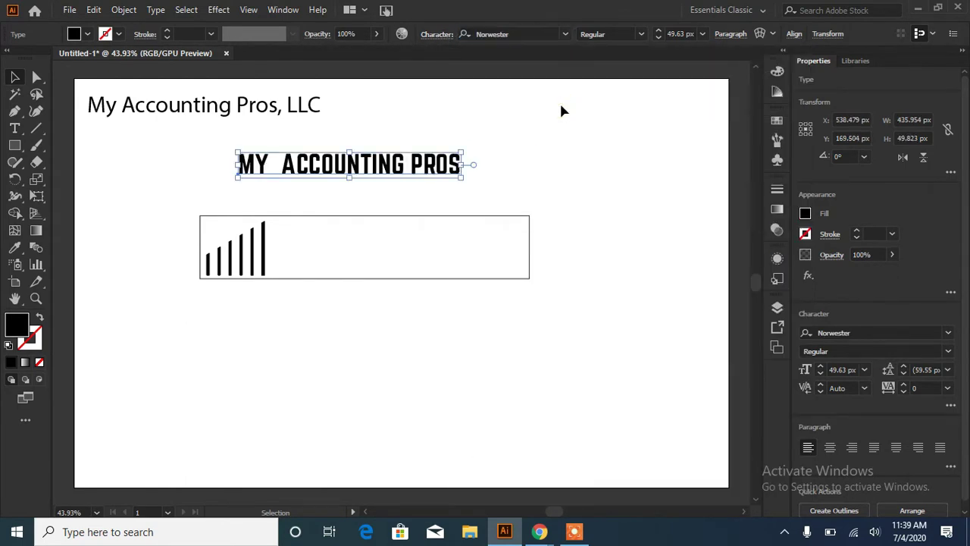
Delete the extra space between MY and ACCOUNTING
double_click(275, 164)
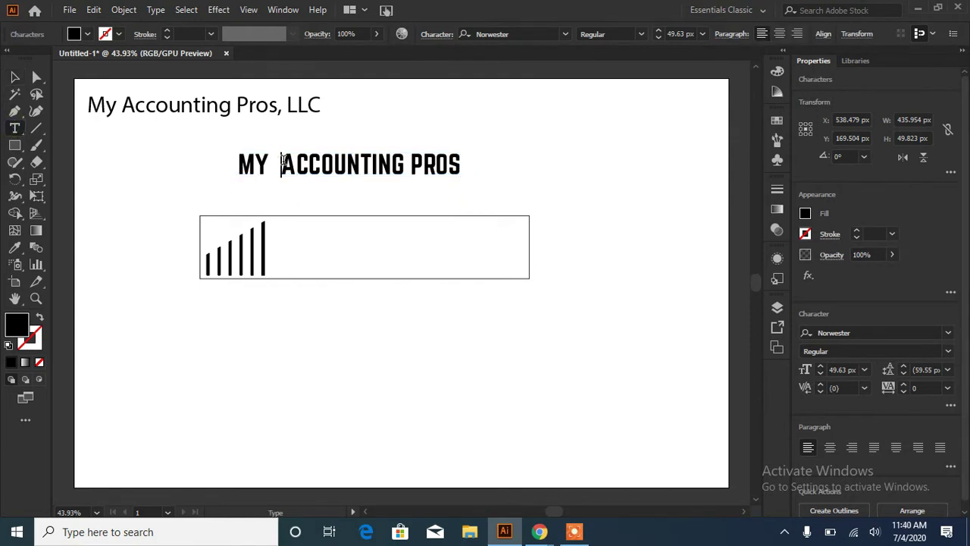
key(BackSpace)
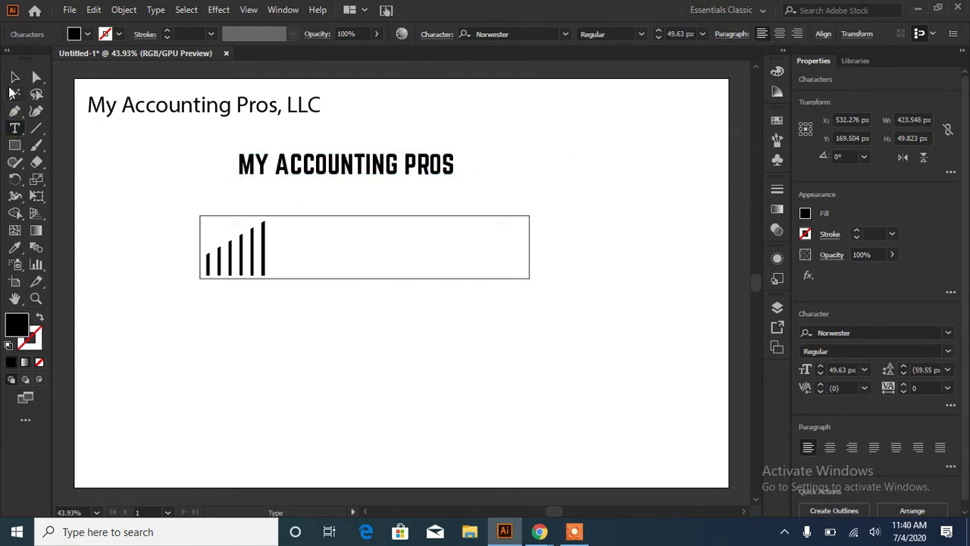
key(Escape)
Move the heading into the box beside the bars and enlarge it to 54 px
drag(345, 173, 394, 246)
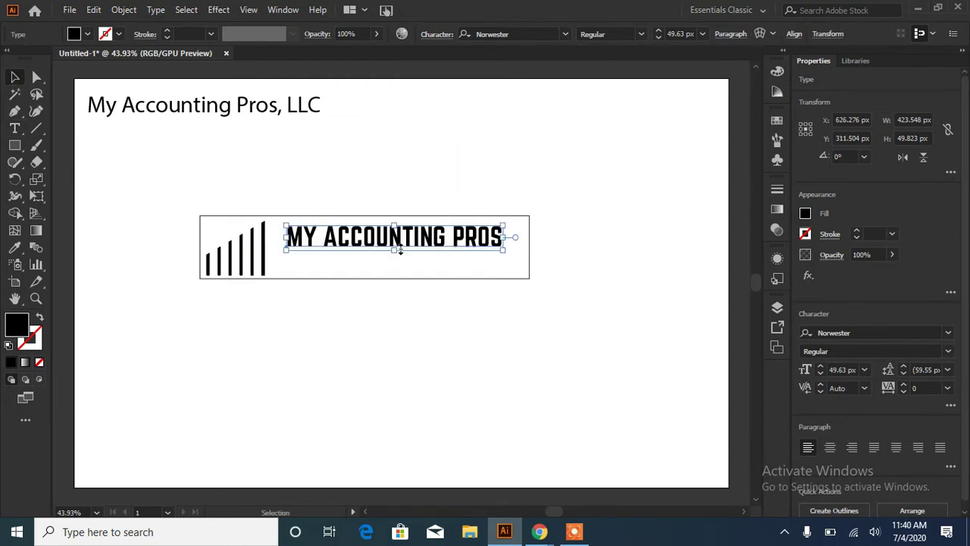
click(820, 366)
click(820, 366)
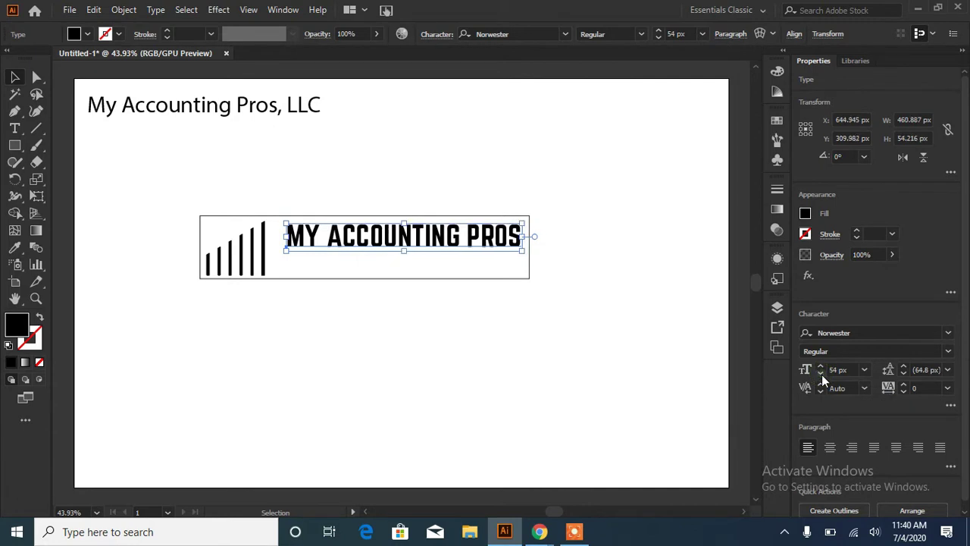
drag(402, 240, 398, 240)
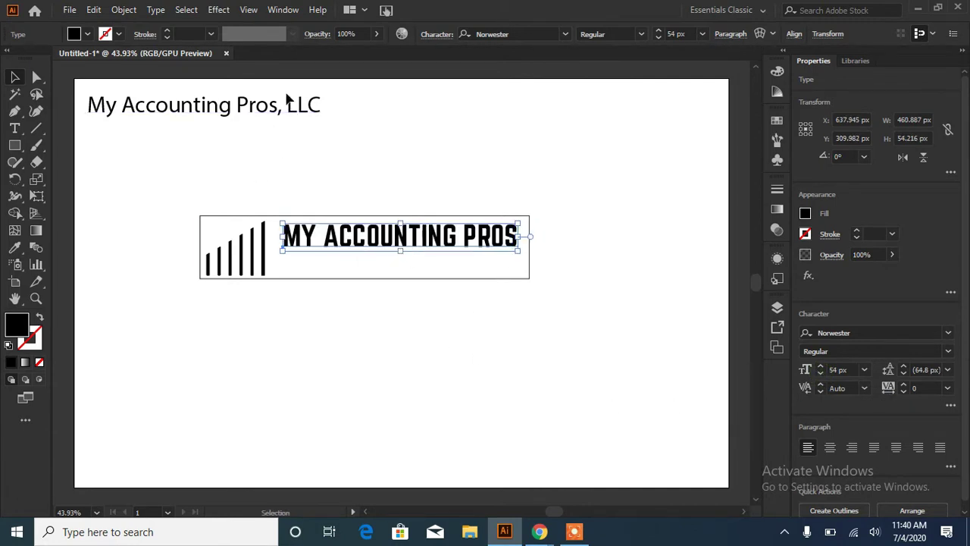
Add 'LLC' at 41 px, aligned under the end of PROS
key(t)
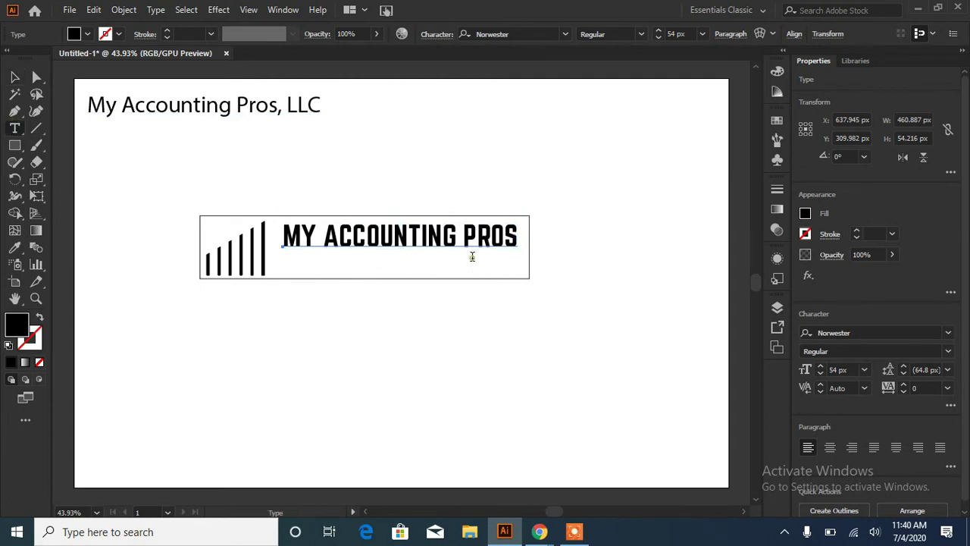
click(472, 257)
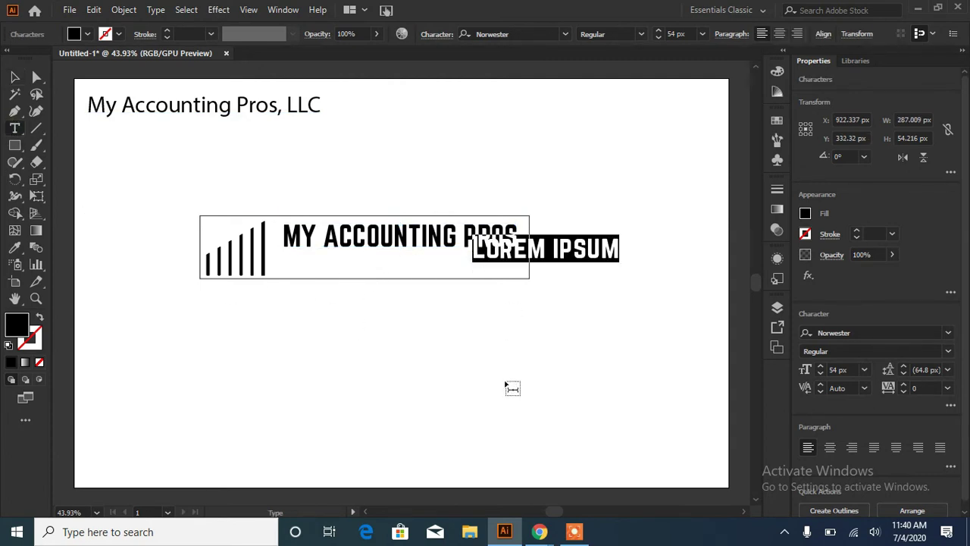
text(LLC)
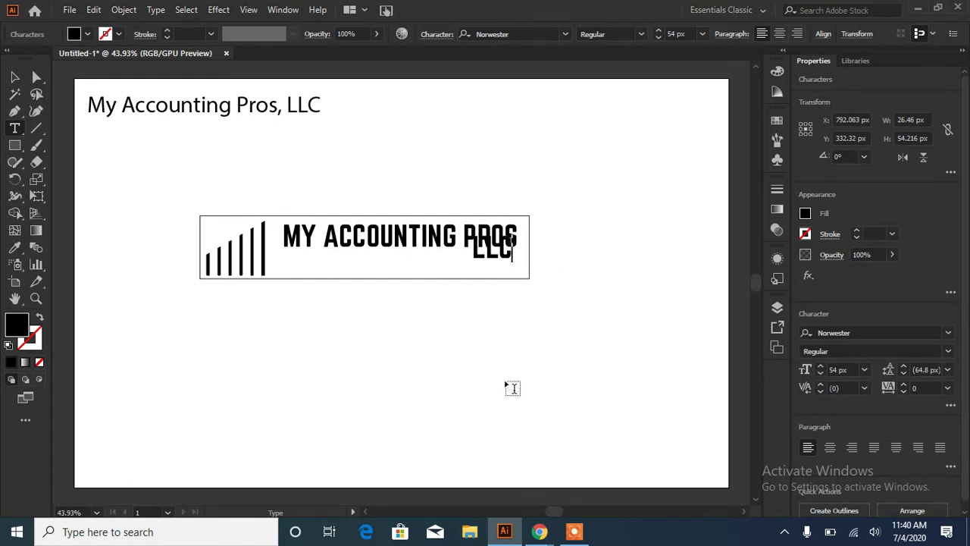
key(Escape)
drag(499, 267, 498, 281)
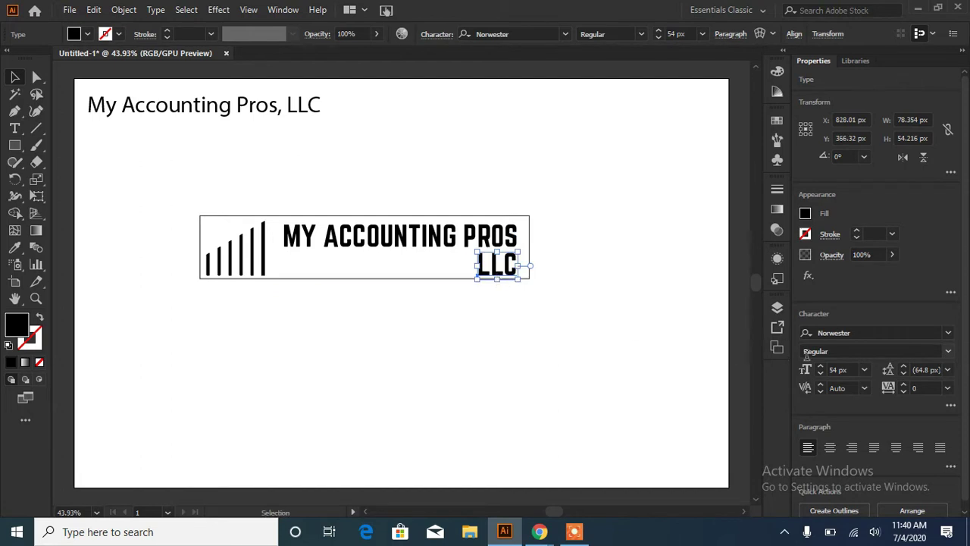
click(820, 375)
click(820, 375)
click(820, 374)
click(820, 374)
click(820, 374)
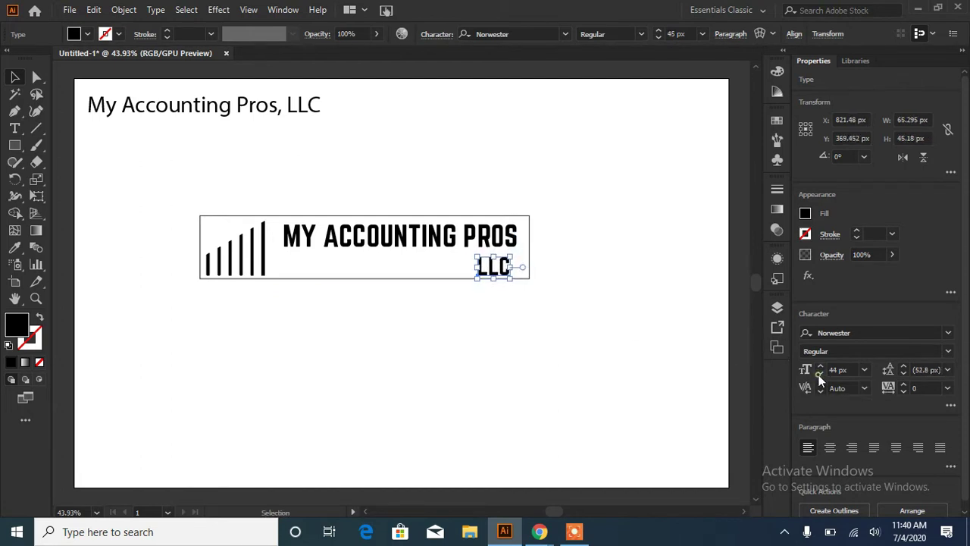
drag(500, 273, 510, 271)
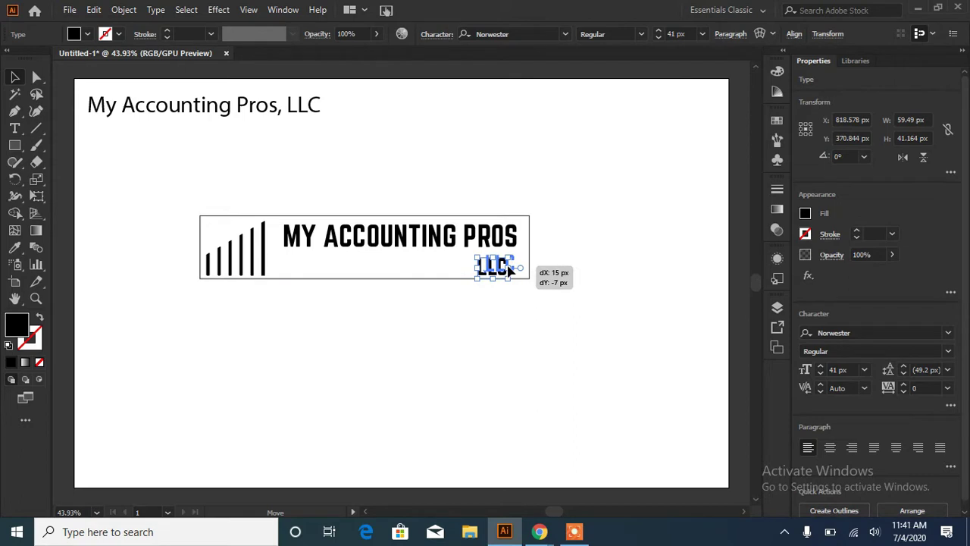
drag(510, 271, 513, 269)
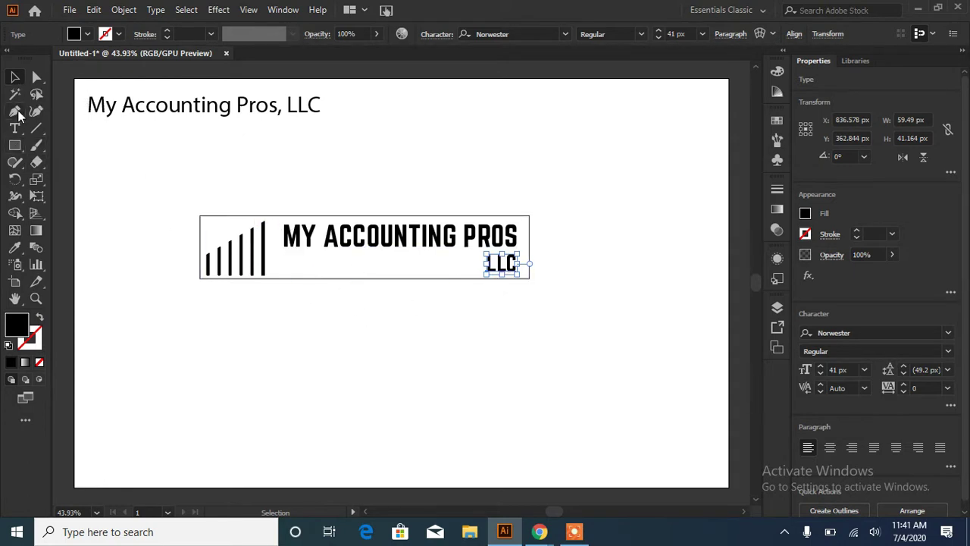
Draw a horizontal line under the heading from the bars toward LLC
click(37, 128)
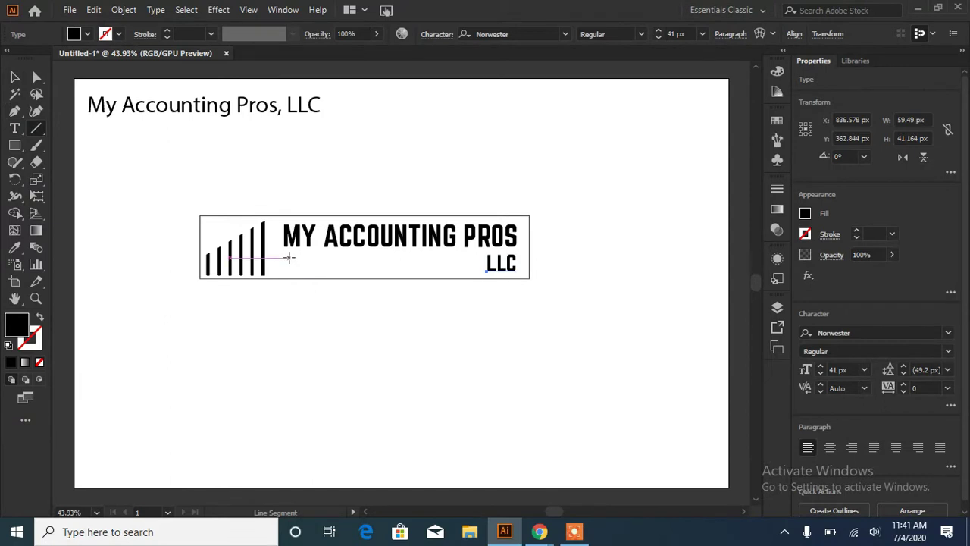
drag(283, 257, 482, 259)
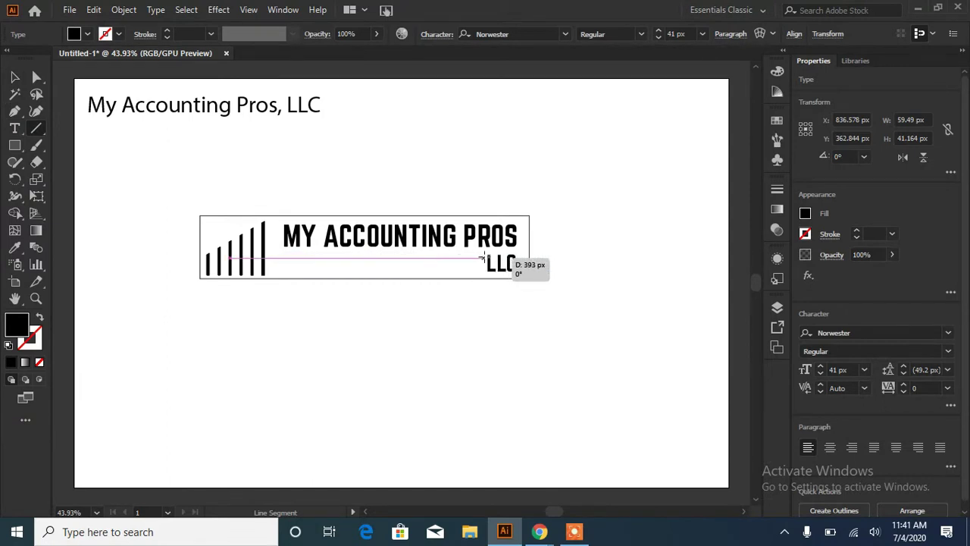
drag(482, 258, 486, 258)
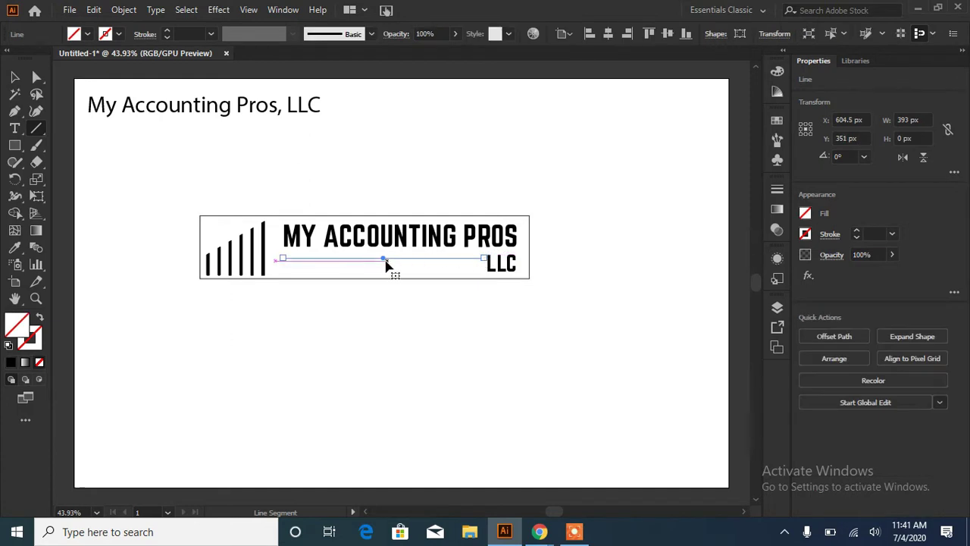
drag(385, 262, 384, 273)
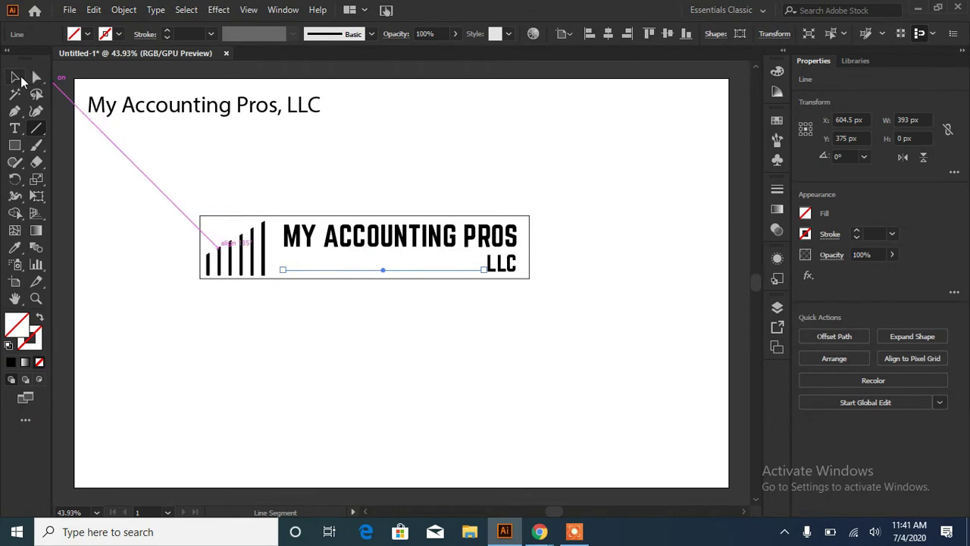
Give the lines under the heading a 3 px stroke
click(15, 77)
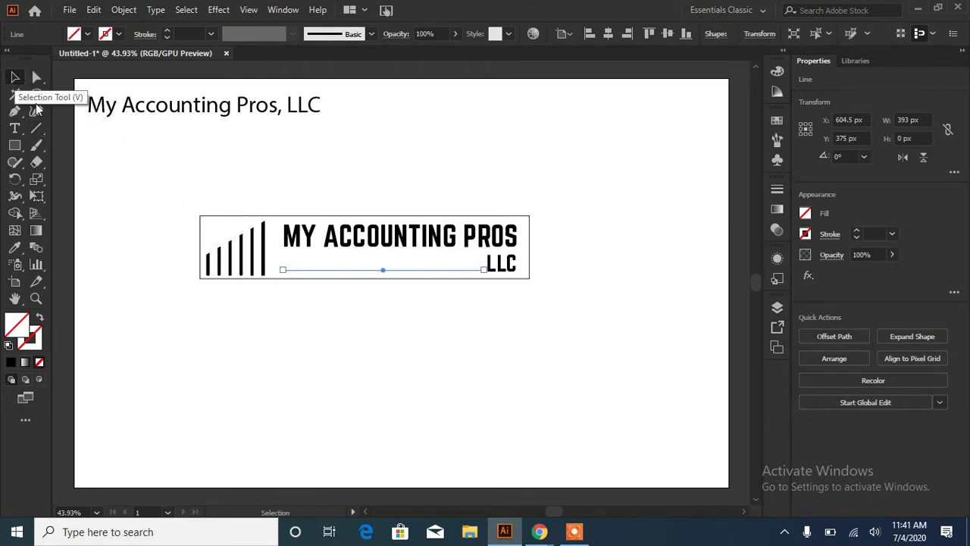
shift+click(312, 259)
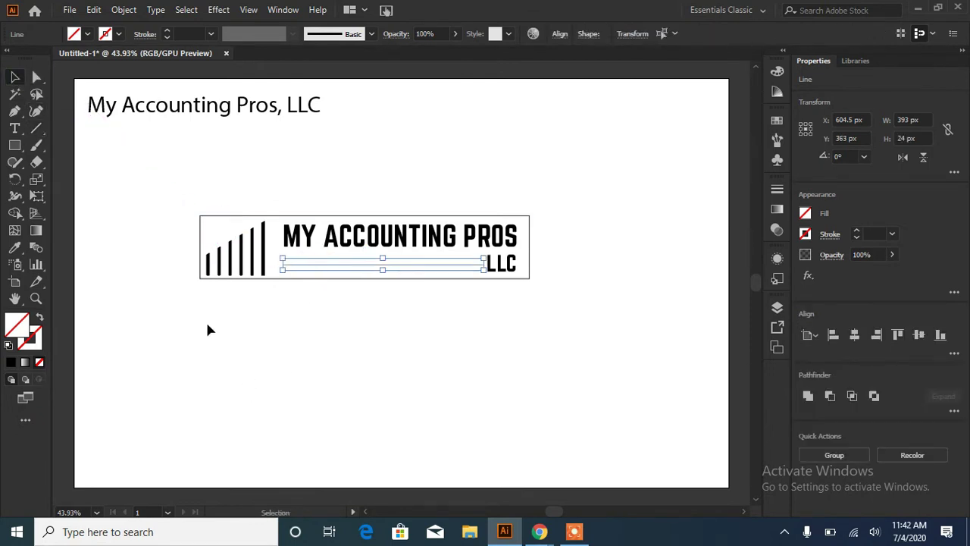
click(167, 30)
click(167, 30)
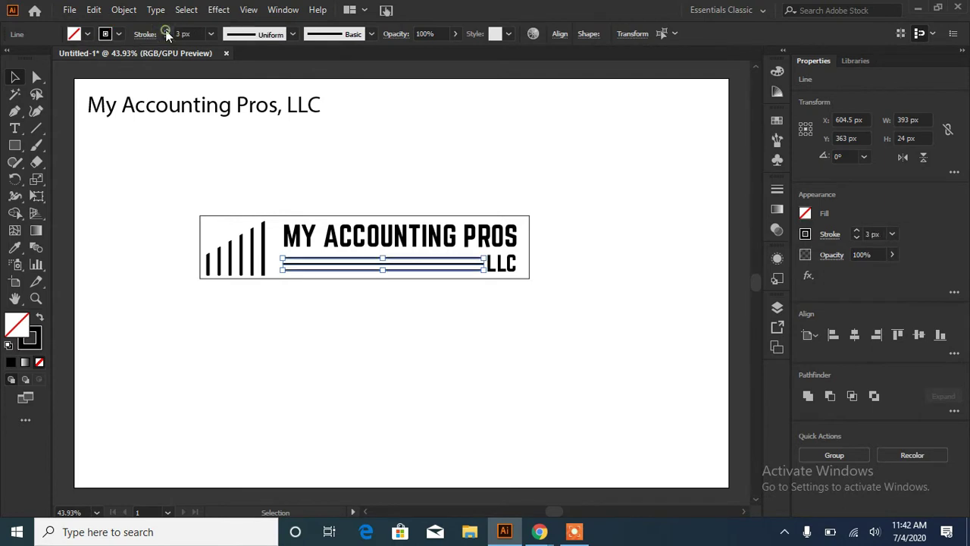
click(290, 366)
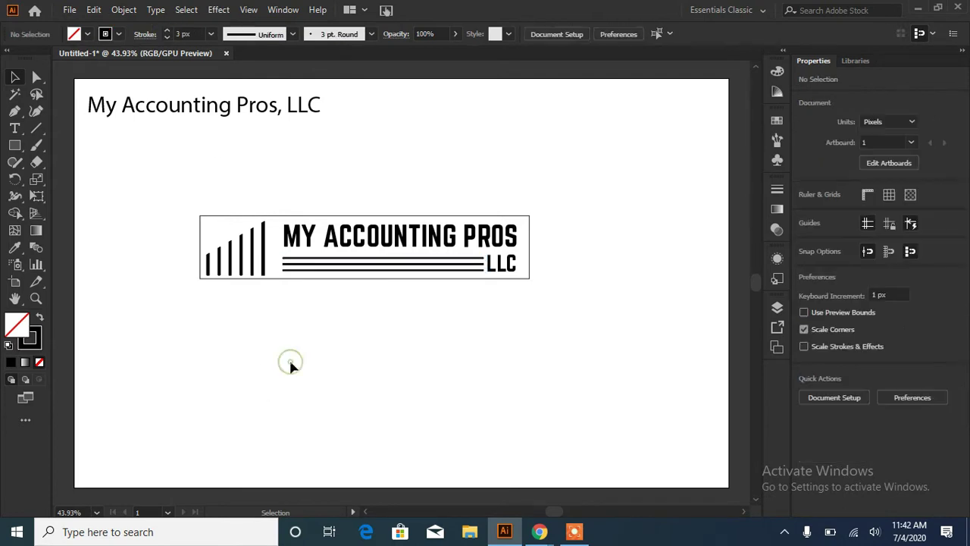
Nudge the heading down and enlarge it to about 64.83 px
click(399, 244)
key(Down)
key(Down)
key(Down)
key(Down)
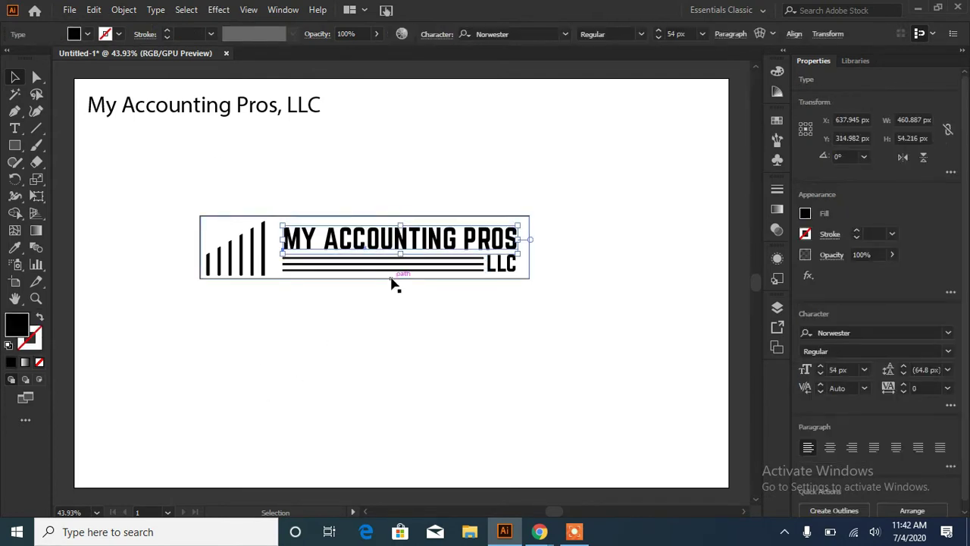
key(Down)
key(Down)
click(444, 321)
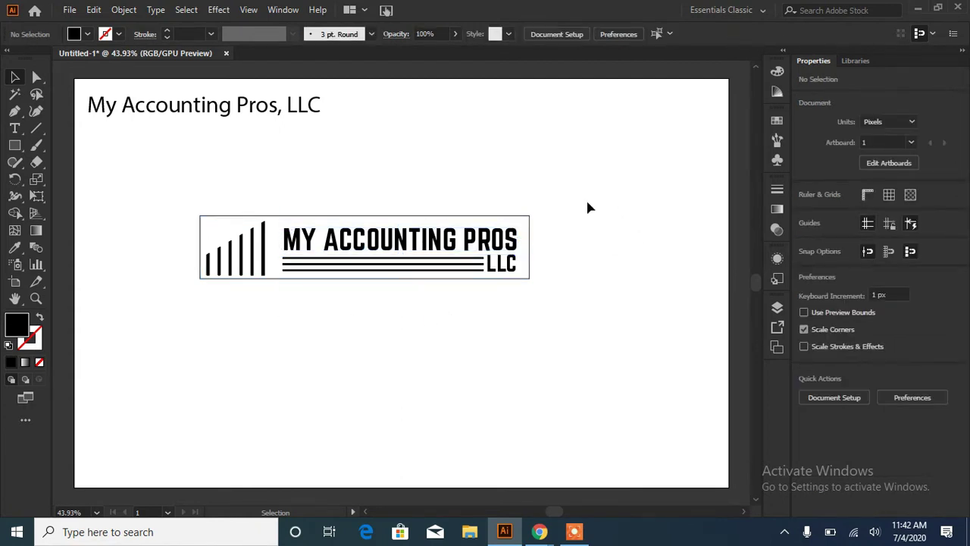
click(513, 243)
drag(282, 227, 283, 225)
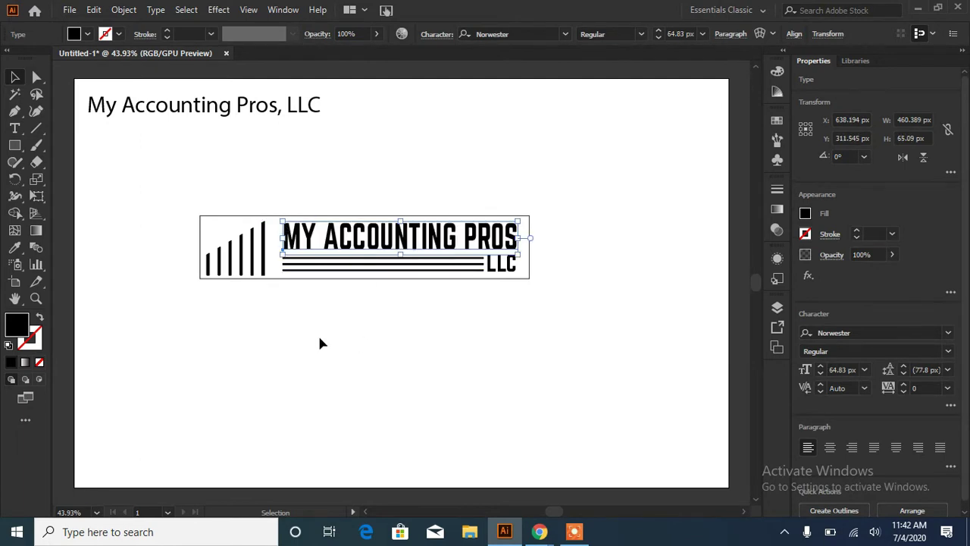
click(355, 362)
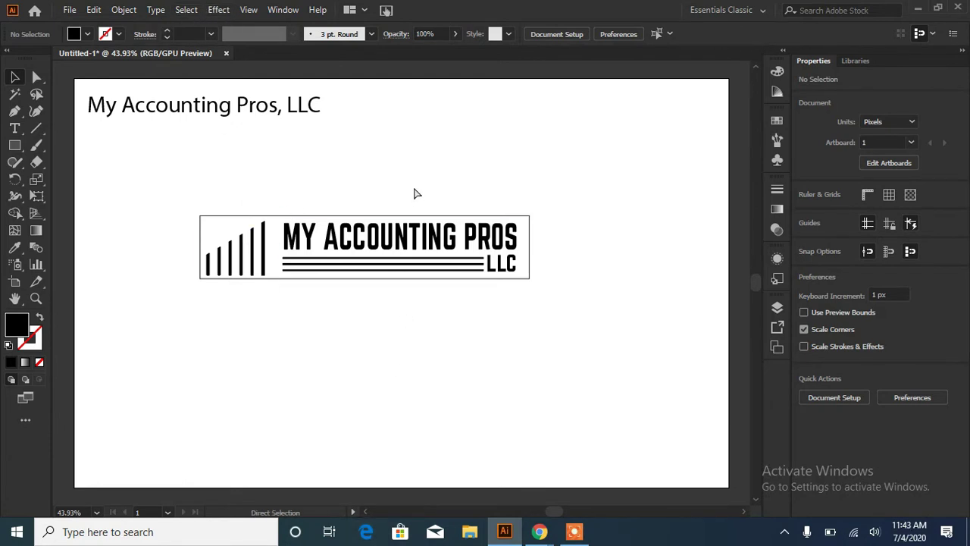
Select all artwork with Shape Builder active and pick the dark blue fill swatch
key(ctrl+a)
key(v)
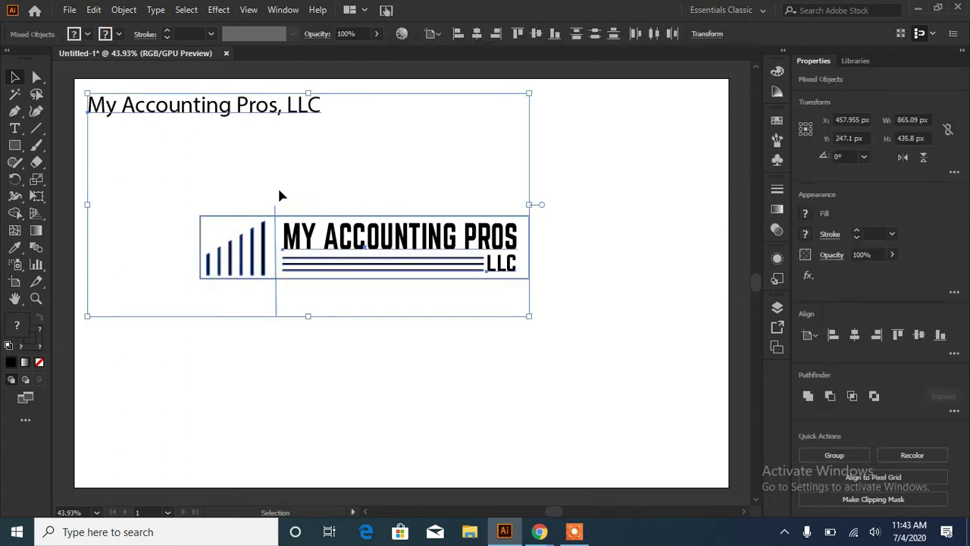
click(15, 213)
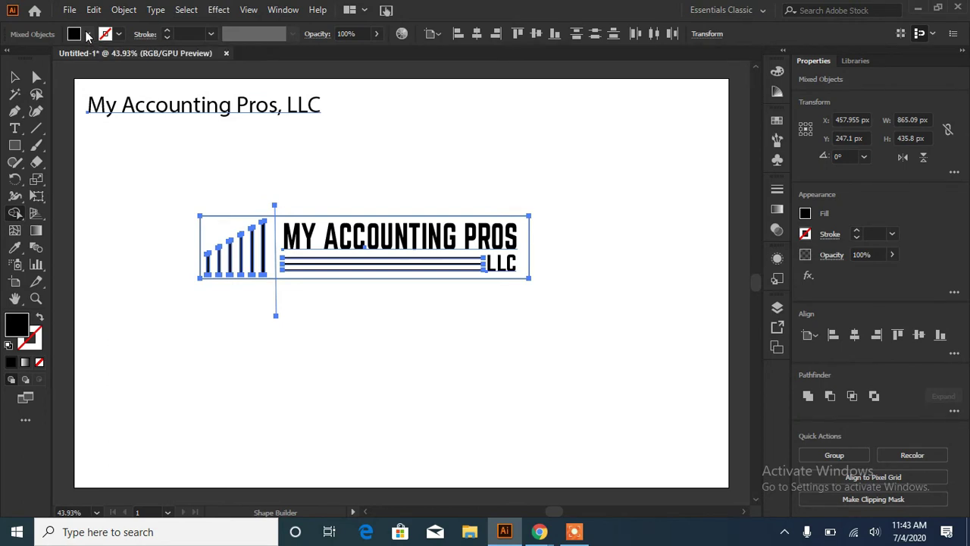
click(87, 34)
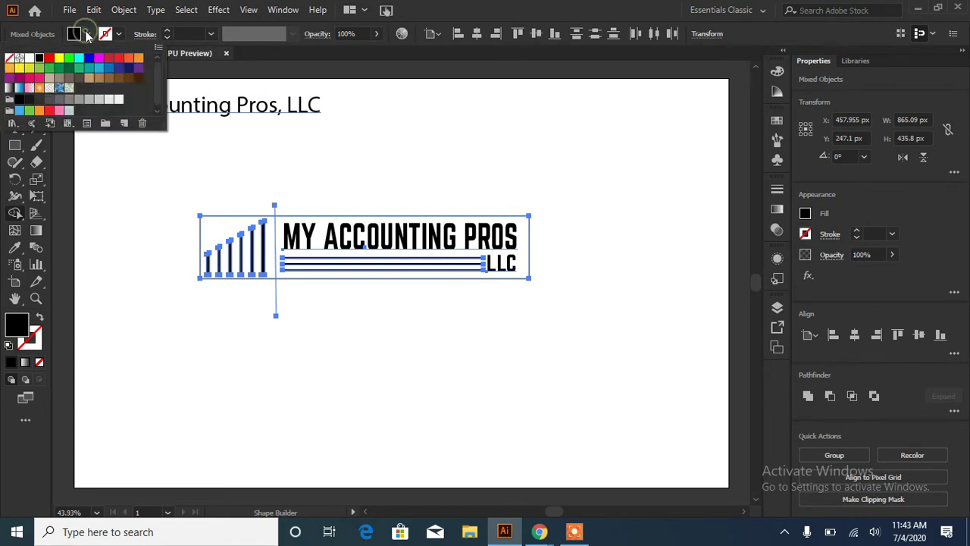
click(119, 69)
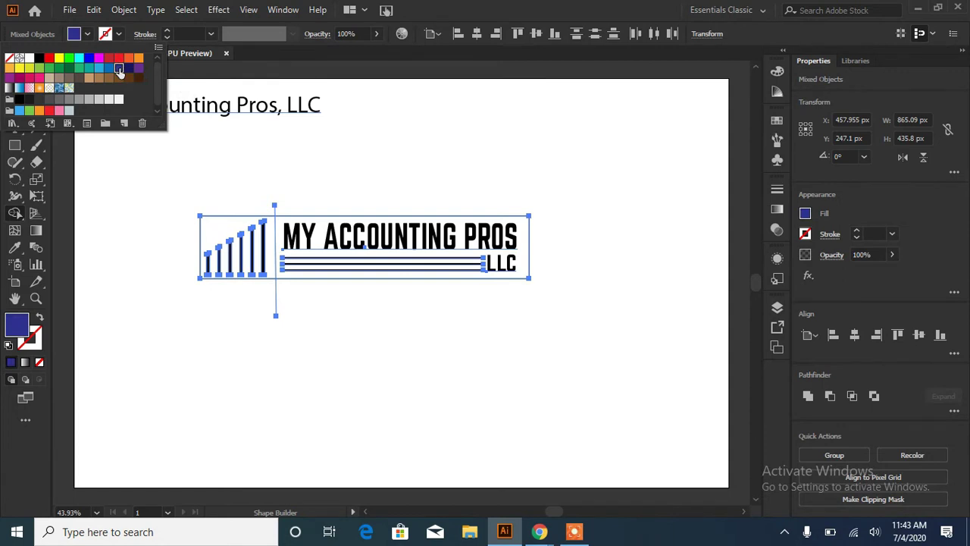
Edit the swatch to R=8 G=65 B=122 and fill the area behind the bars
double_click(119, 68)
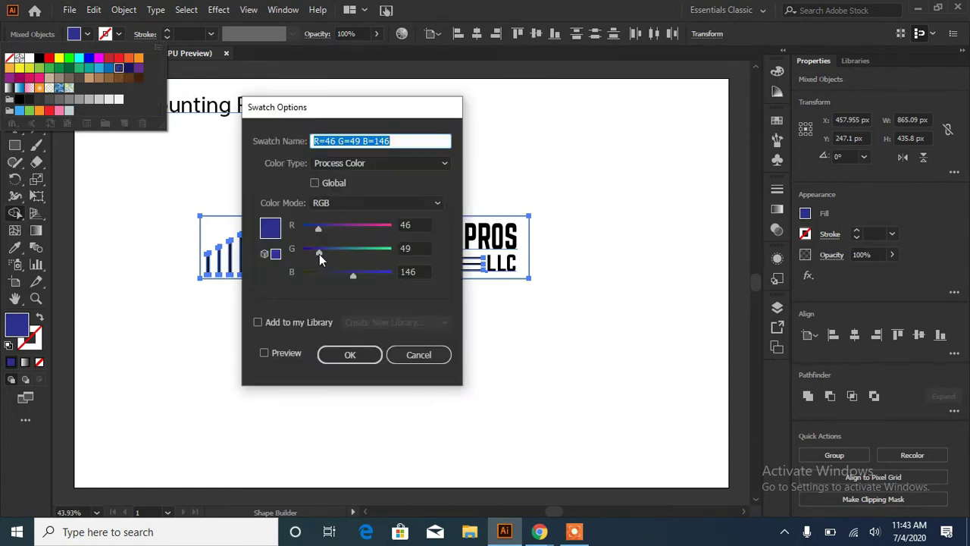
drag(320, 254, 345, 276)
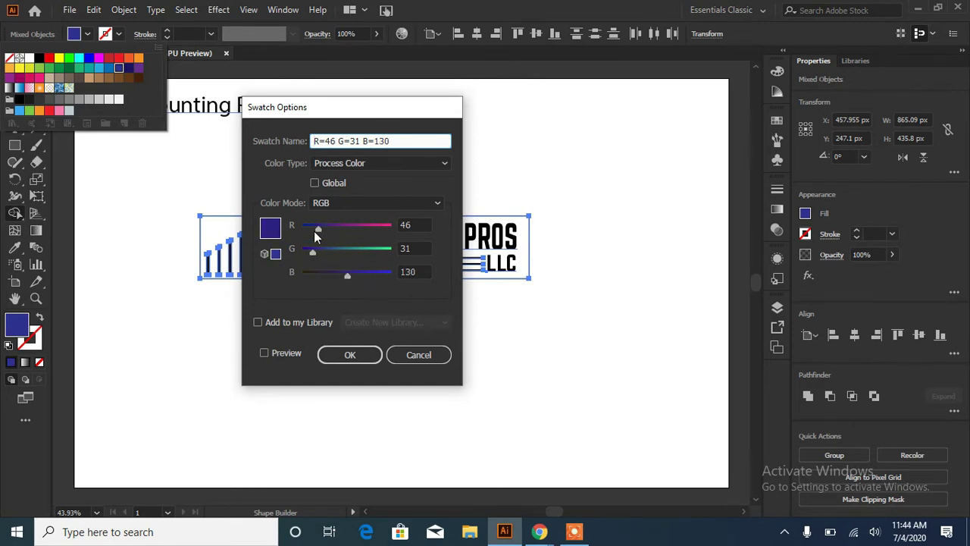
mouse_move(318, 229)
mouse_down()
mouse_move(304, 231)
mouse_move(323, 253)
mouse_up()
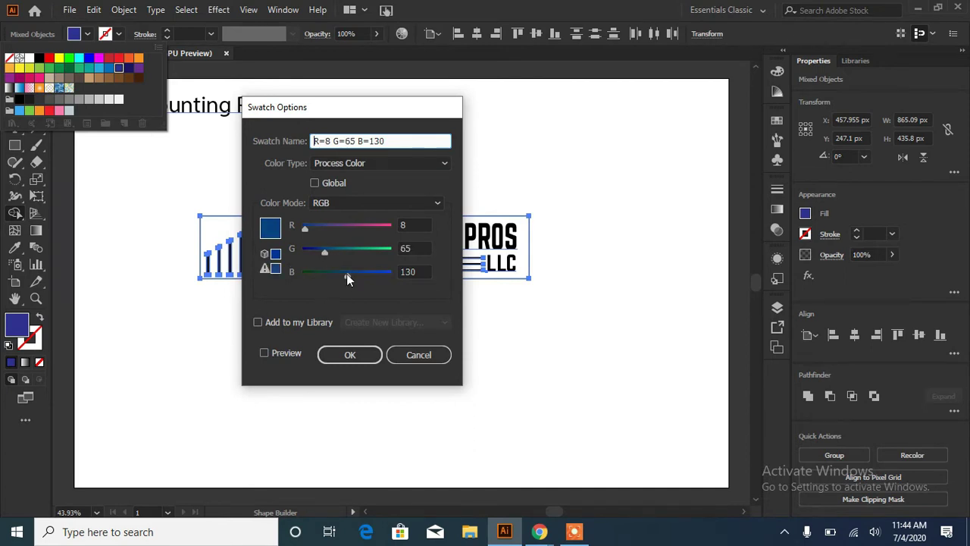
drag(347, 275, 342, 275)
click(361, 354)
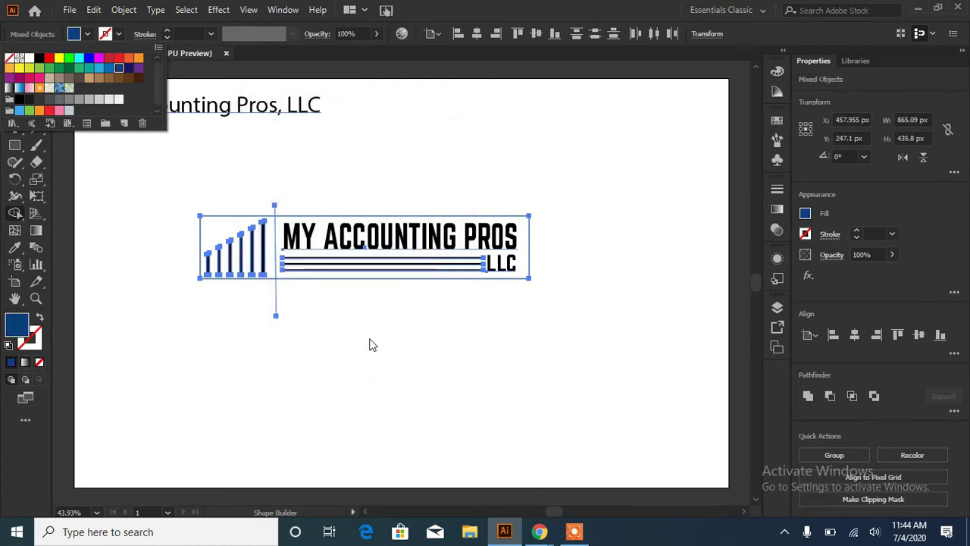
click(273, 250)
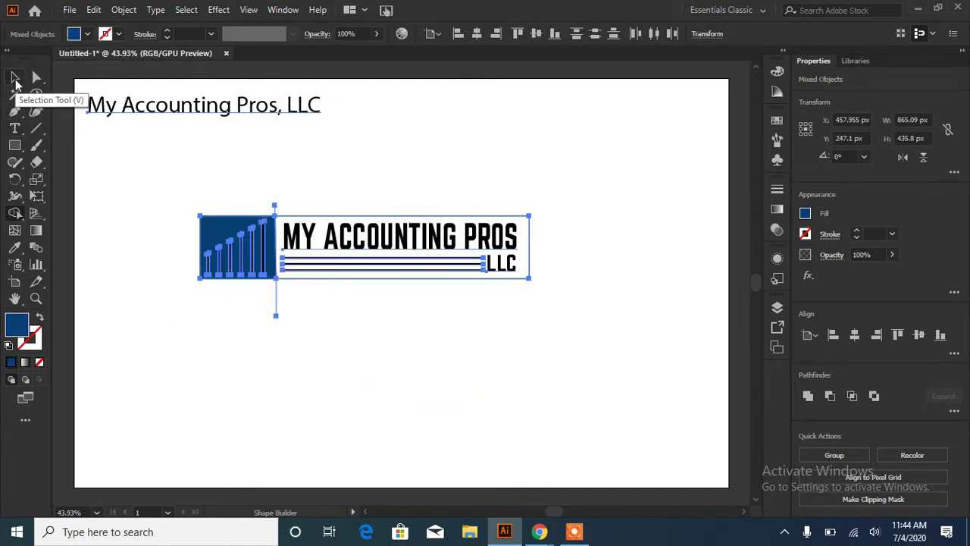
Select the rising chart bars and give them a white fill
click(15, 77)
click(243, 377)
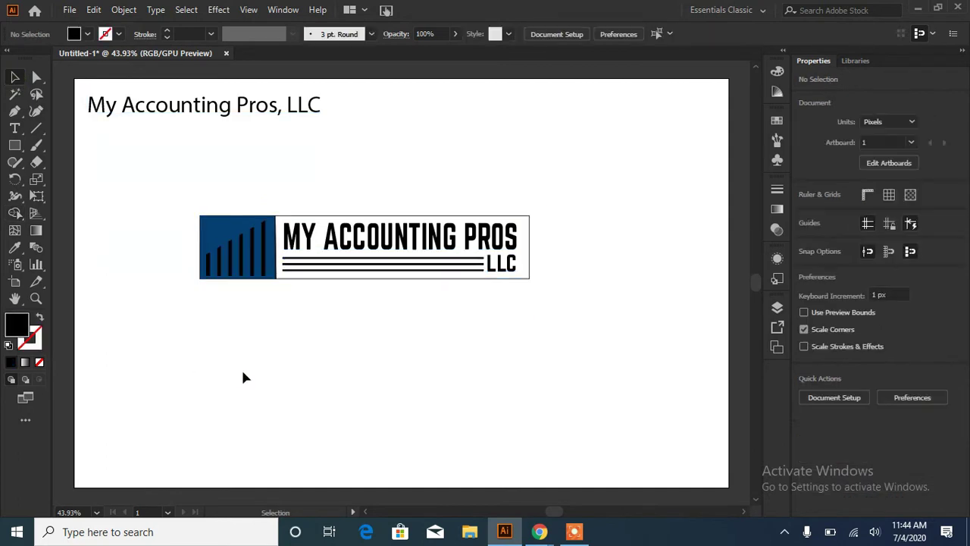
click(243, 277)
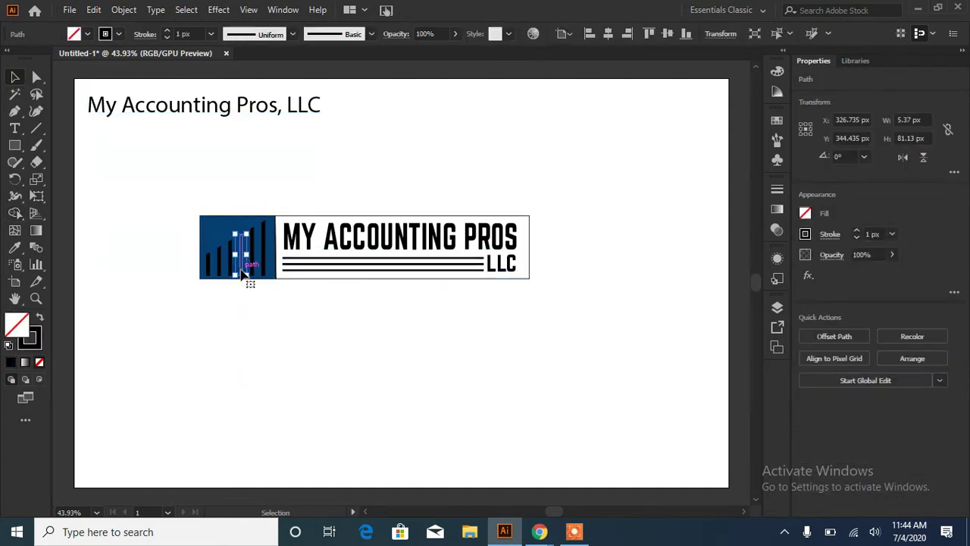
click(265, 241)
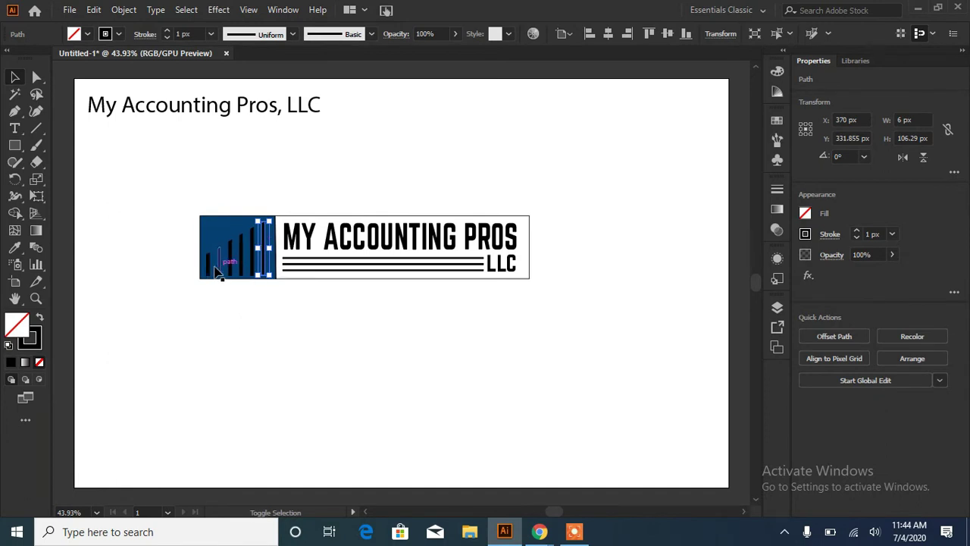
drag(239, 280, 217, 271)
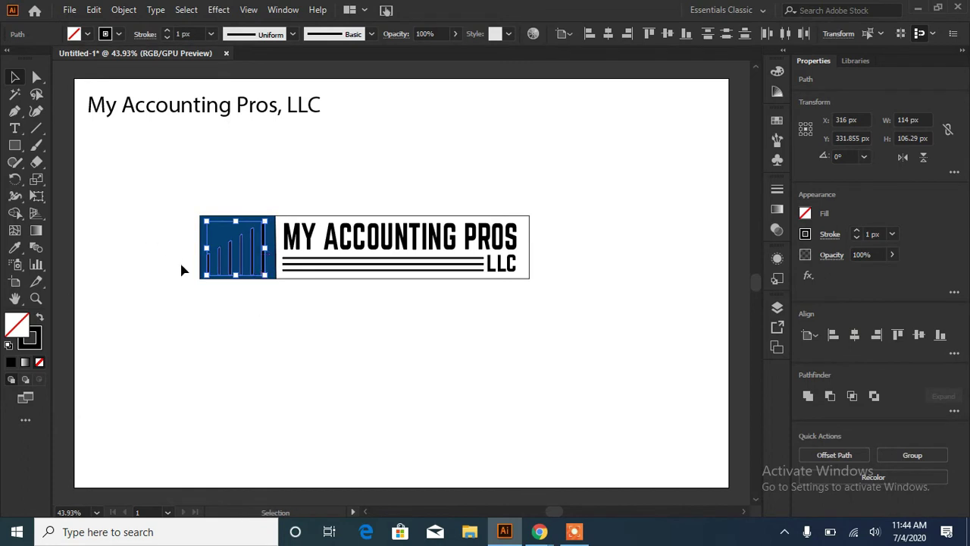
click(87, 34)
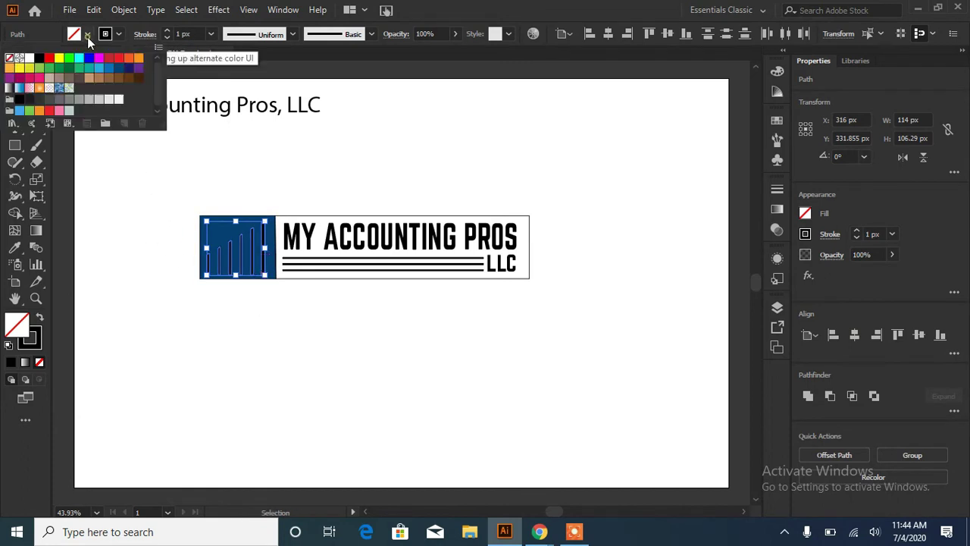
click(29, 58)
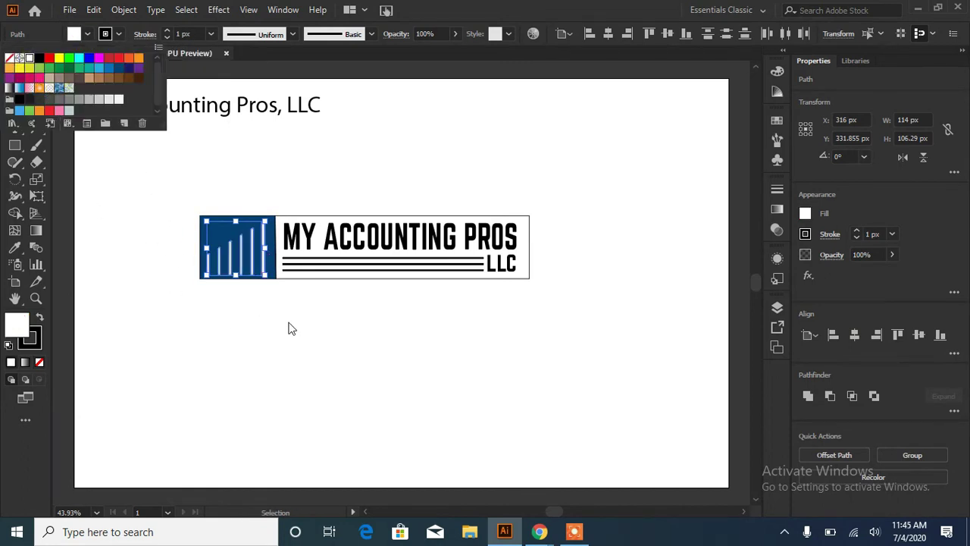
click(390, 323)
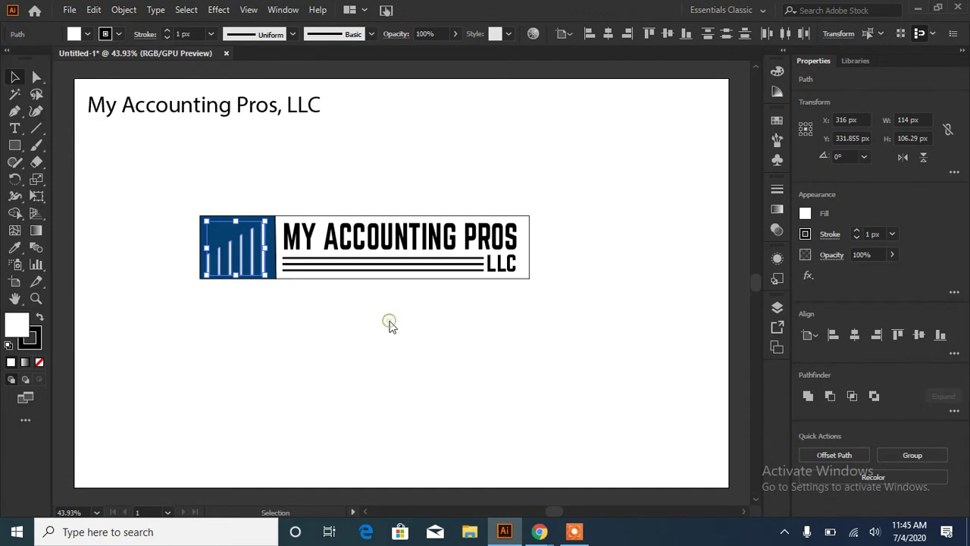
click(263, 254)
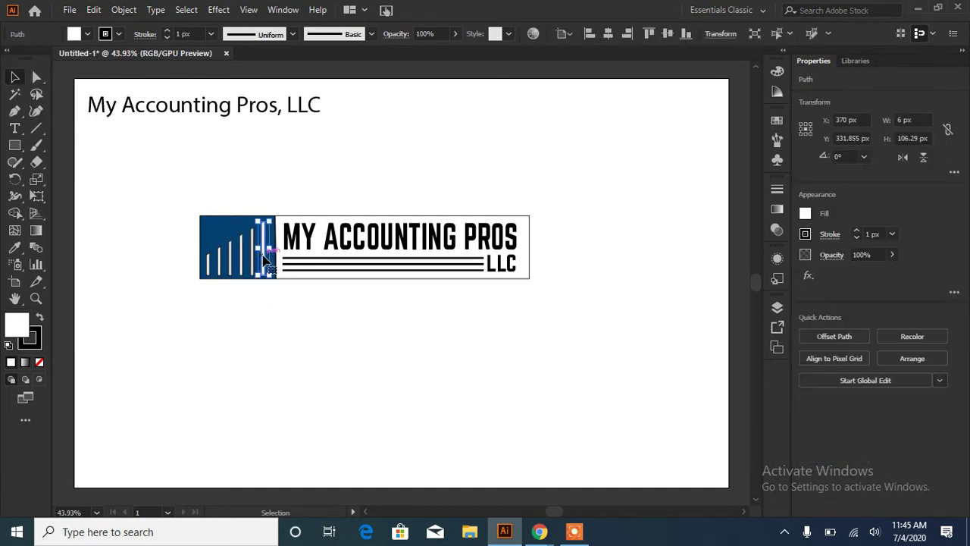
Set the stroke of all the white chart bars to None, then deselect them
shift+click(220, 266)
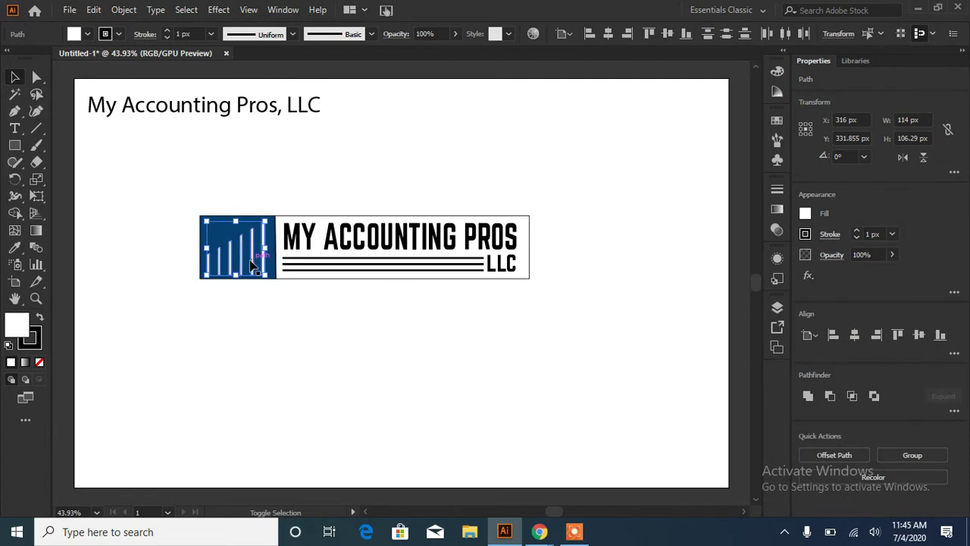
click(39, 361)
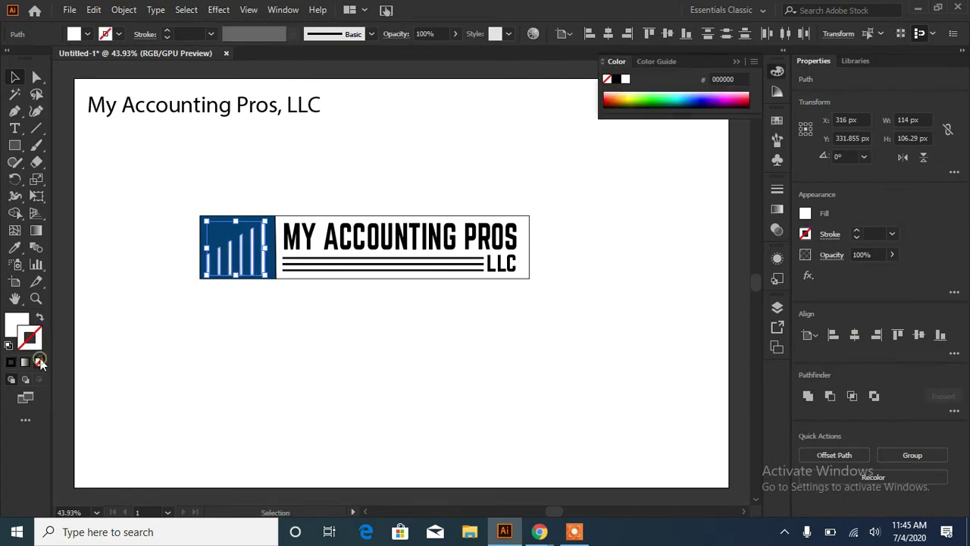
click(141, 382)
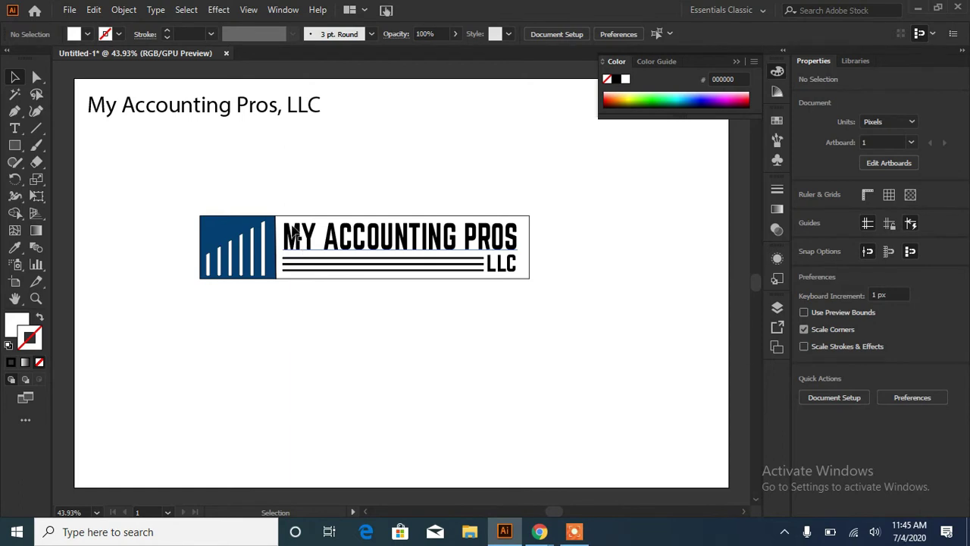
Check the heading lettering and the blue icon square by selecting each in turn
click(295, 230)
click(366, 326)
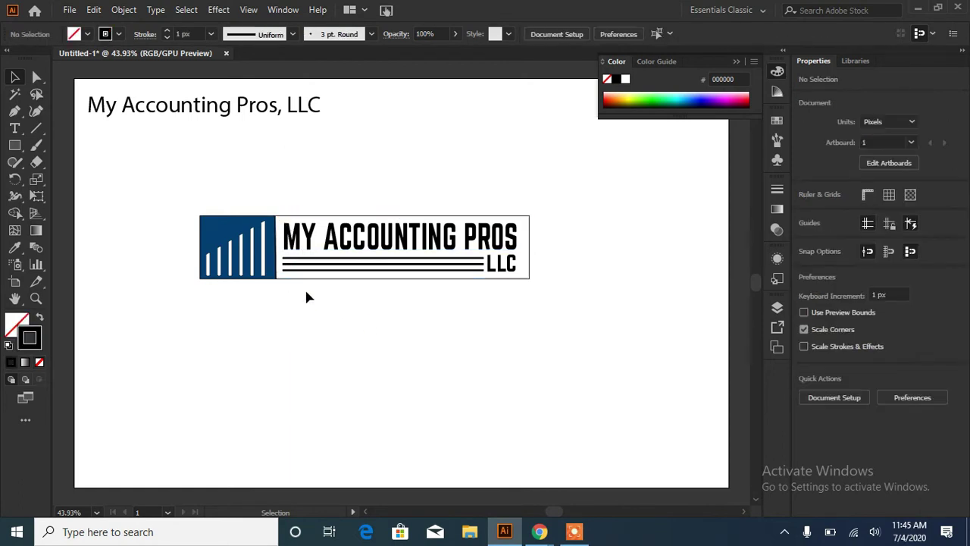
click(216, 227)
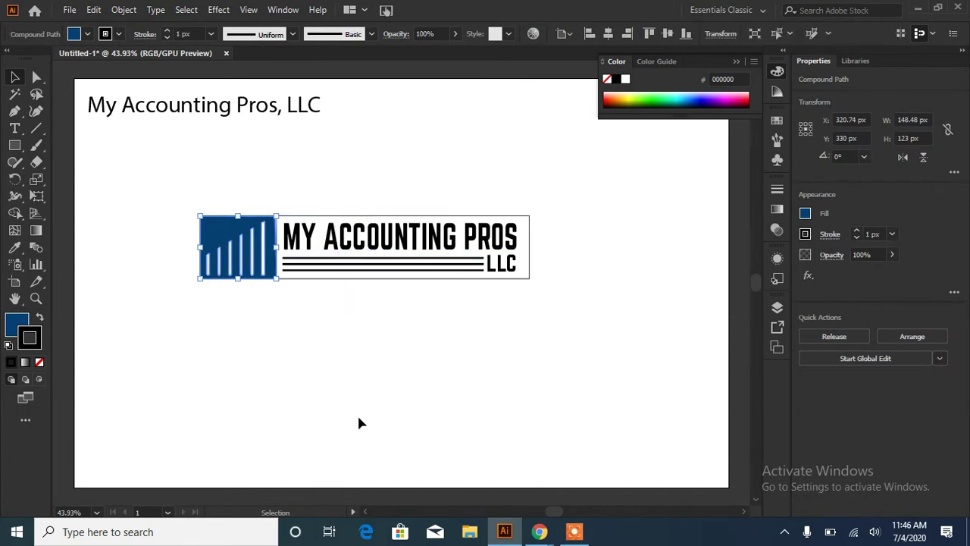
click(402, 250)
Fill the logo's right-hand panel with light blue
key(q)
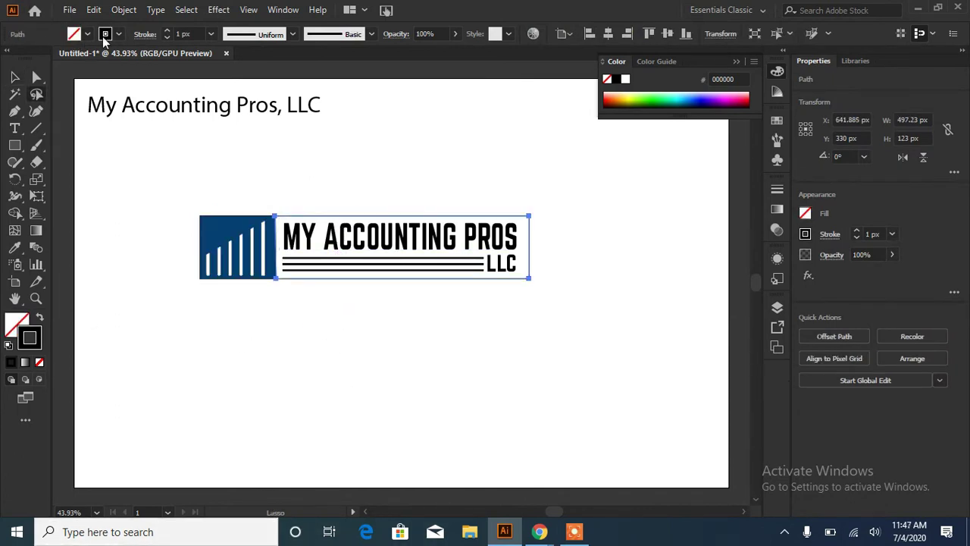
click(87, 34)
click(98, 70)
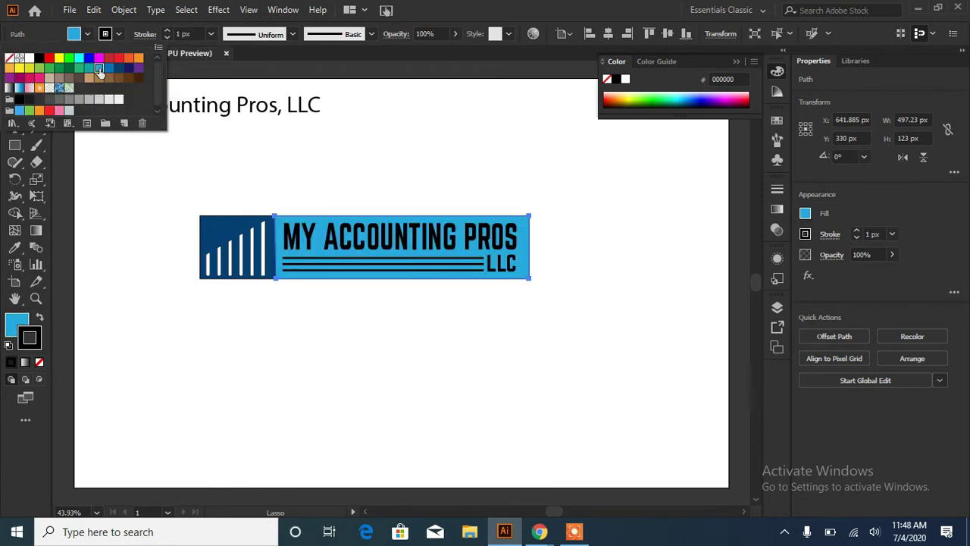
click(340, 310)
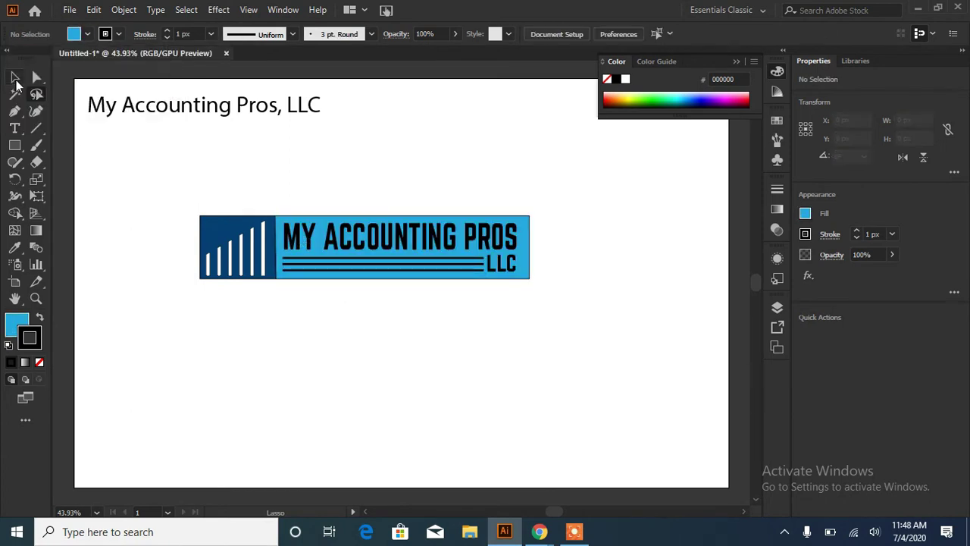
Set the stroke of the three black underline stripes to white
click(36, 77)
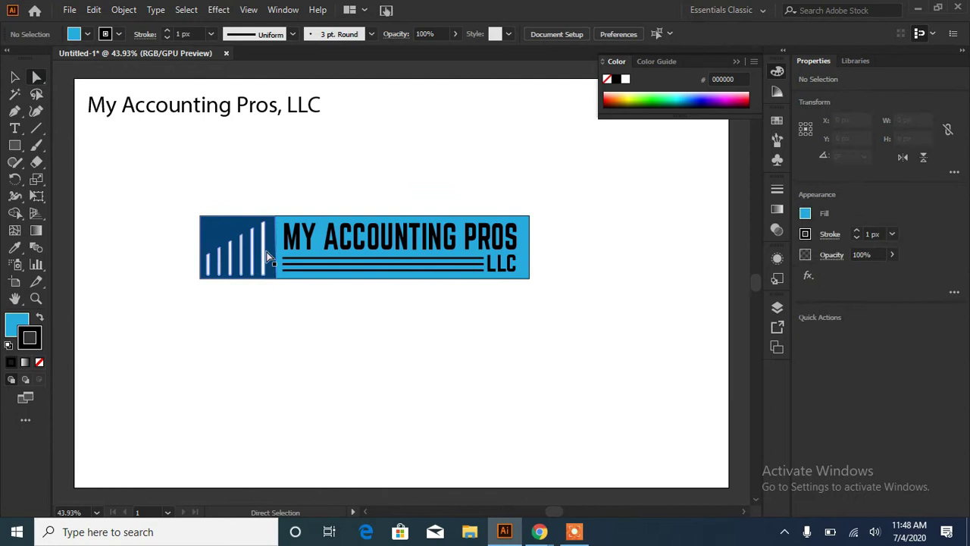
click(313, 259)
shift+click(313, 265)
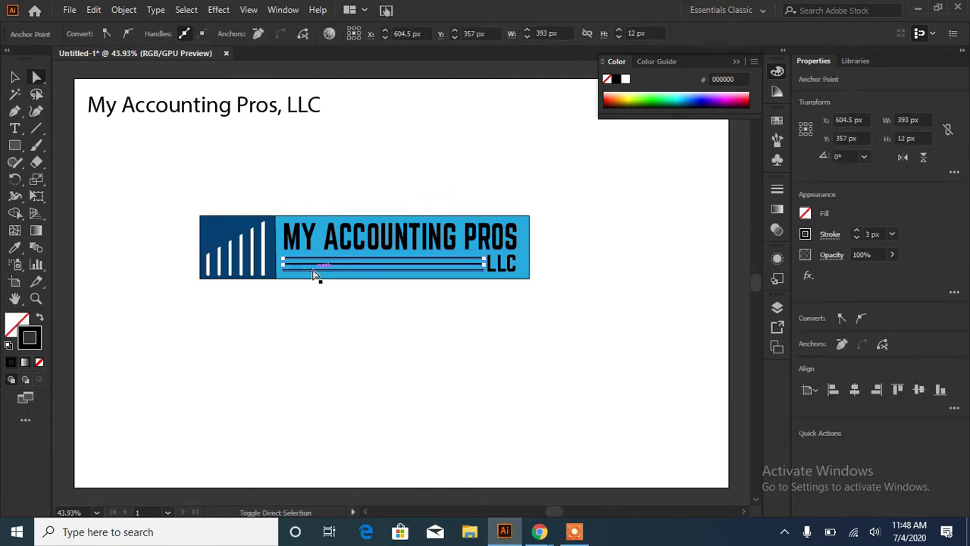
shift+click(313, 270)
click(14, 76)
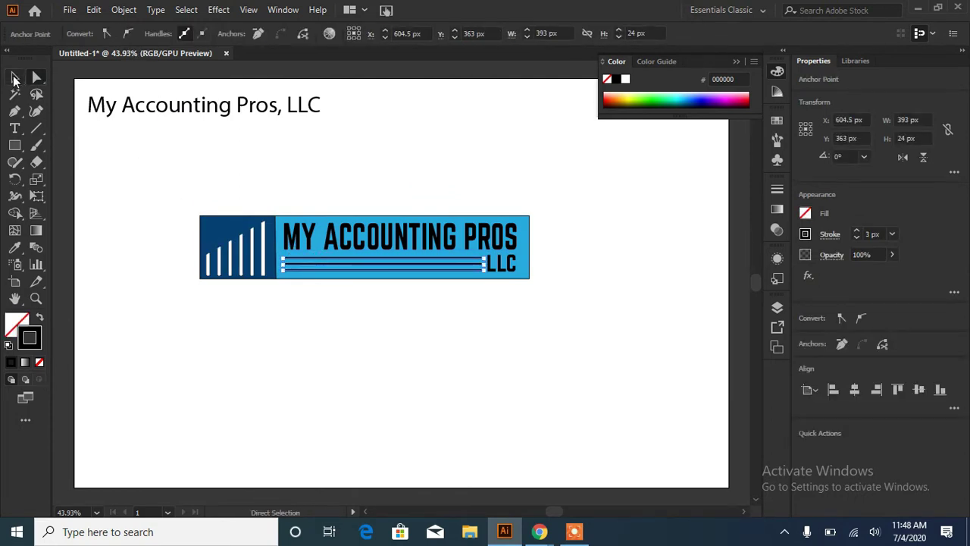
click(805, 235)
click(667, 285)
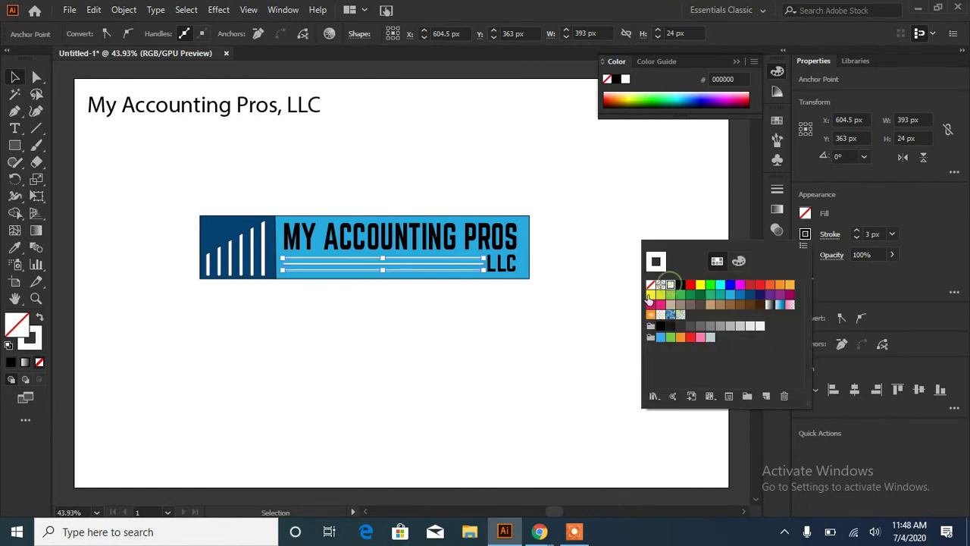
click(508, 275)
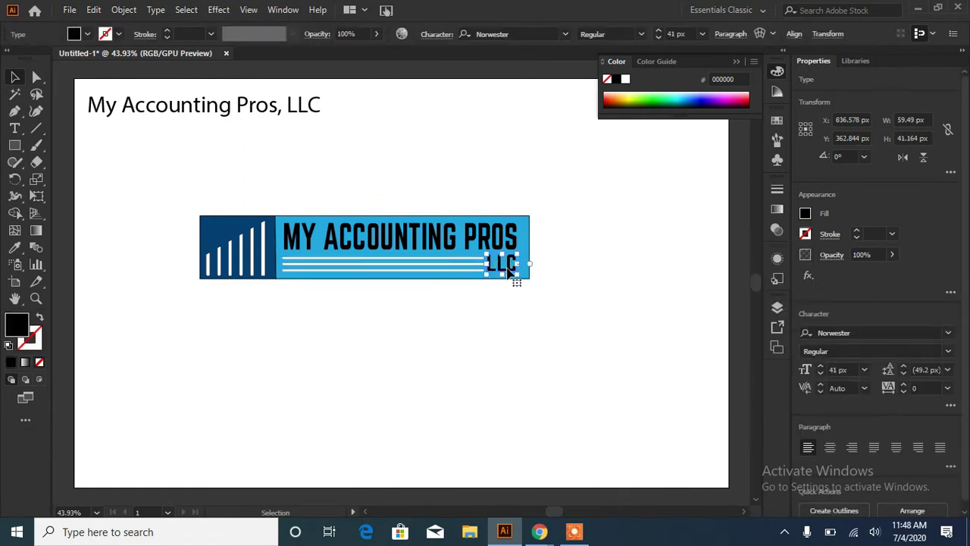
Change the fill of the LLC text and the MY ACCOUNTING PROS title to white
click(806, 215)
click(670, 271)
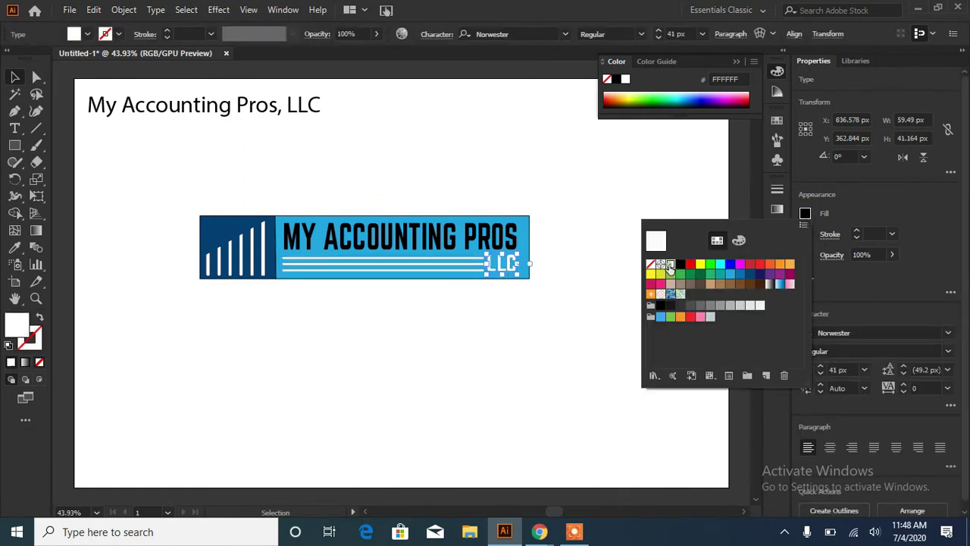
click(510, 235)
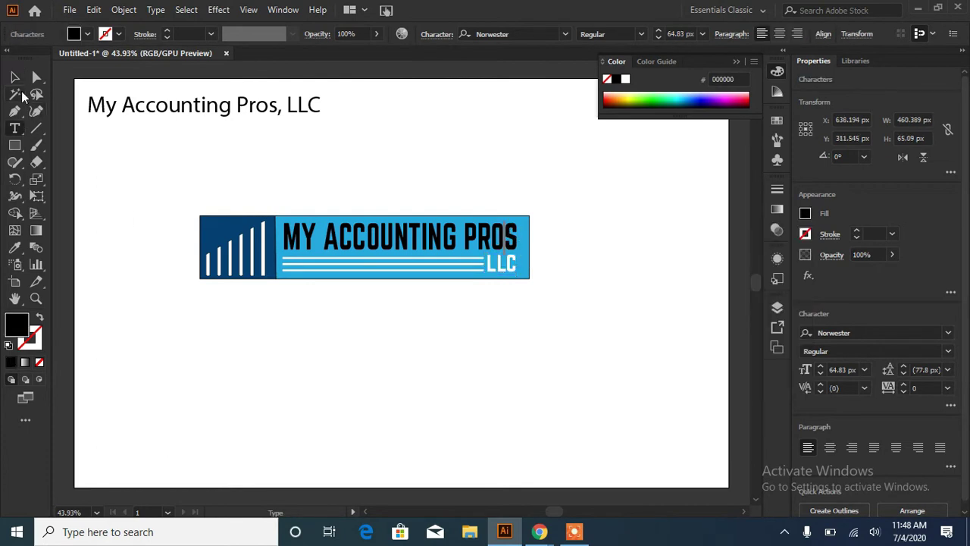
click(587, 265)
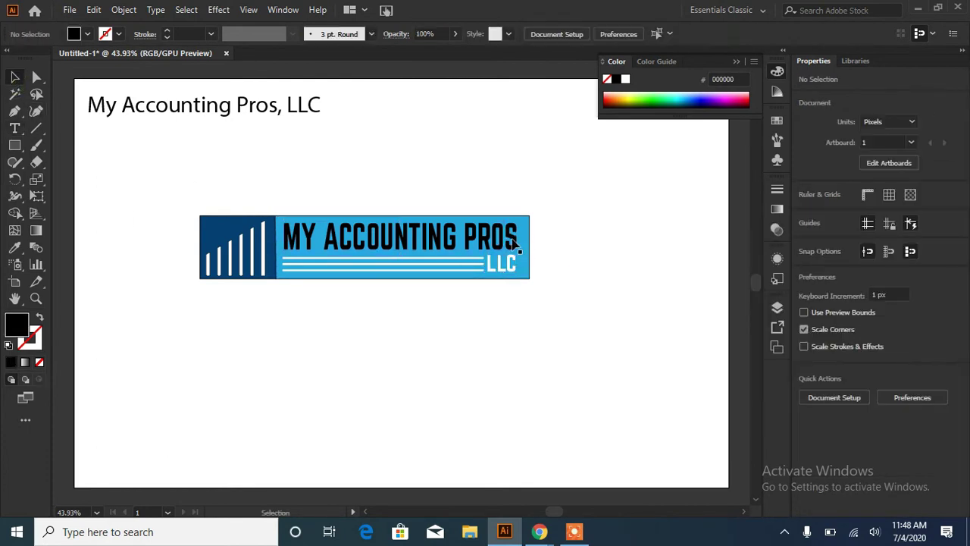
click(509, 242)
click(672, 267)
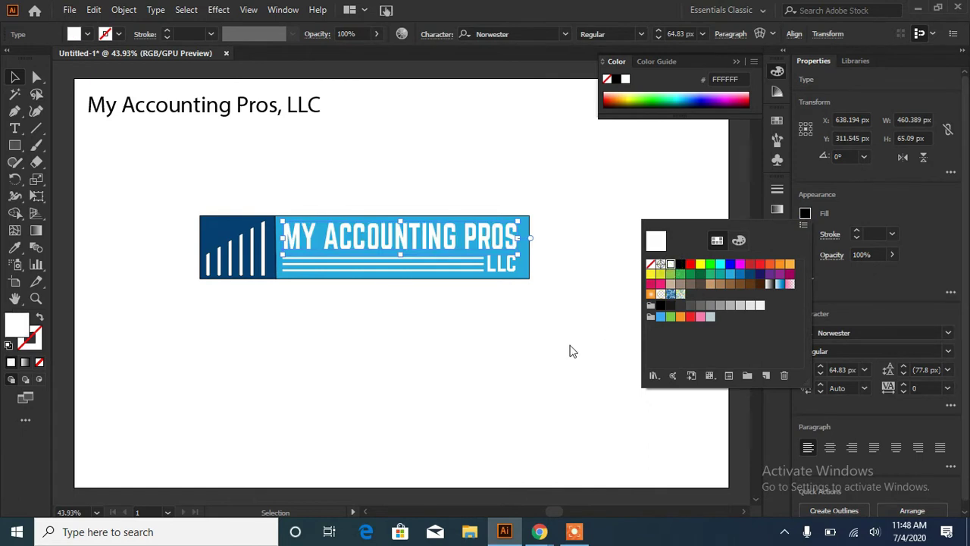
click(535, 350)
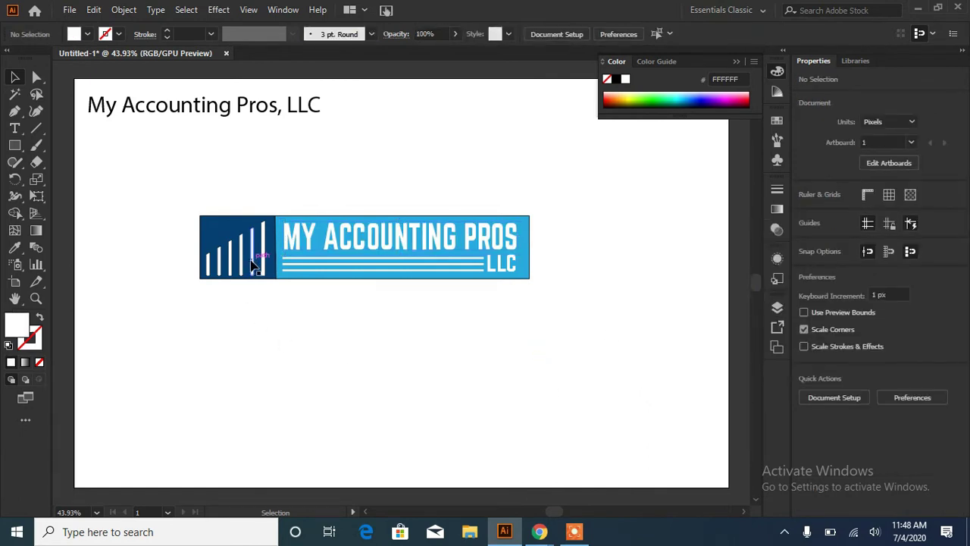
Shift-select the chart bars and group them with Quick Actions Group
click(266, 223)
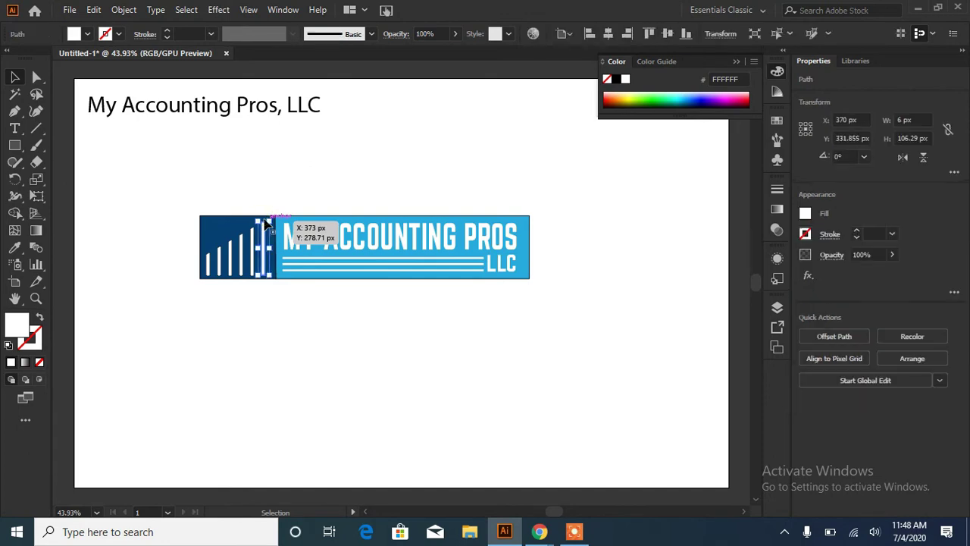
shift+click(250, 261)
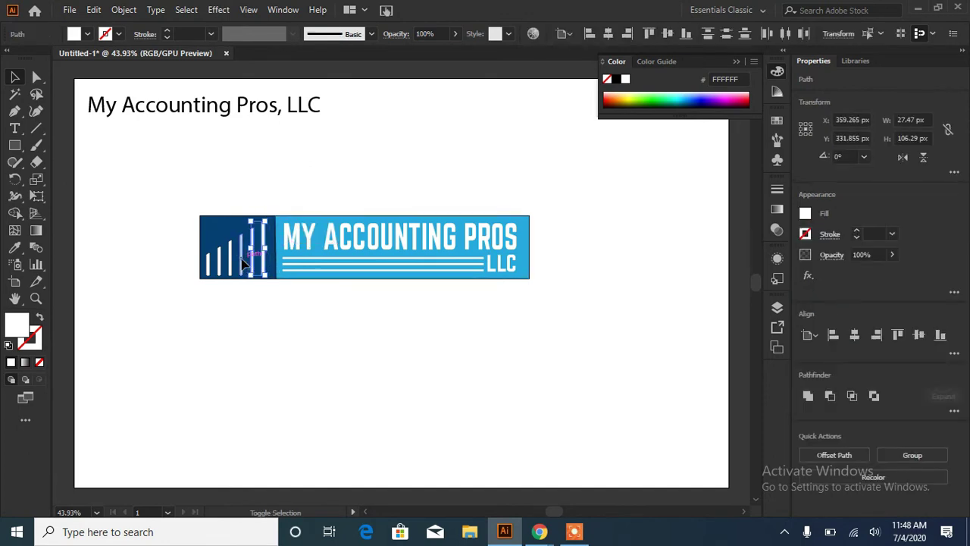
shift+click(221, 267)
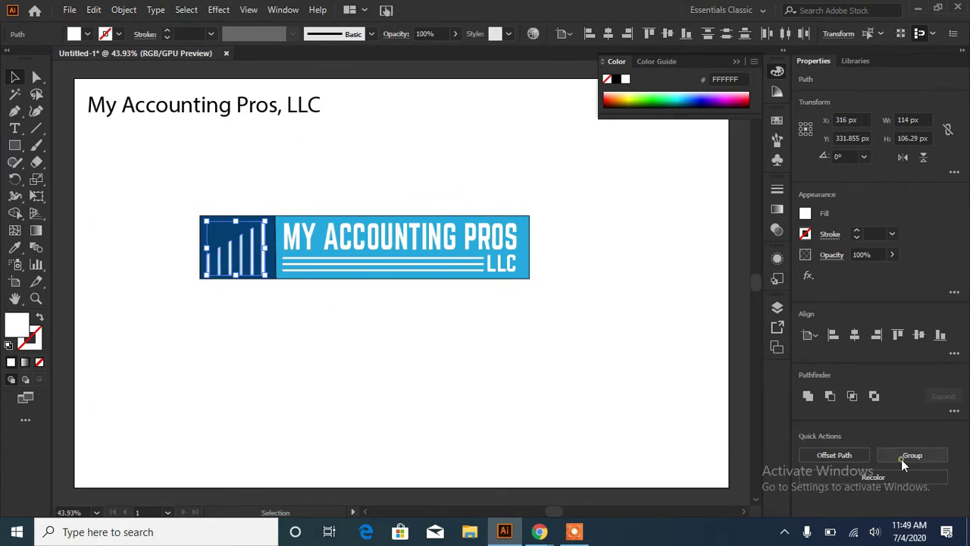
click(901, 460)
Try combining the navy square and bars with Pathfinder, dismissing the no-results alert
drag(229, 285, 230, 286)
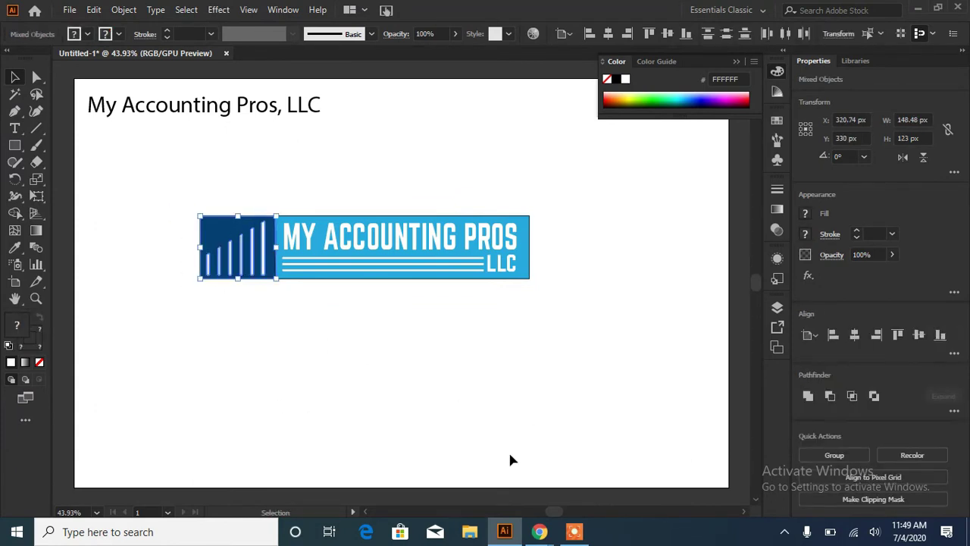
click(830, 395)
click(617, 284)
click(471, 393)
click(261, 251)
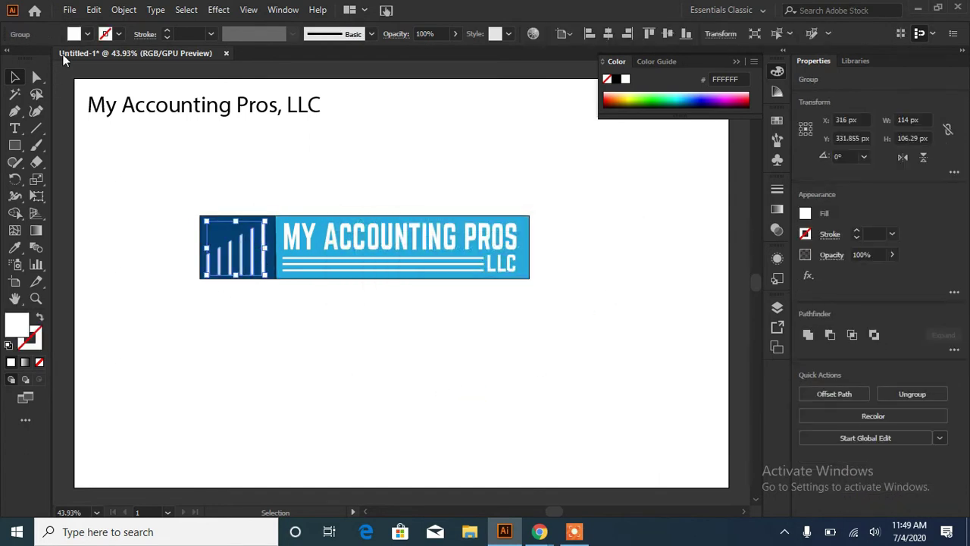
click(124, 9)
click(206, 173)
Retry the Pathfinder combine twice, dismiss both alerts, and reselect the bar group
drag(234, 311, 235, 307)
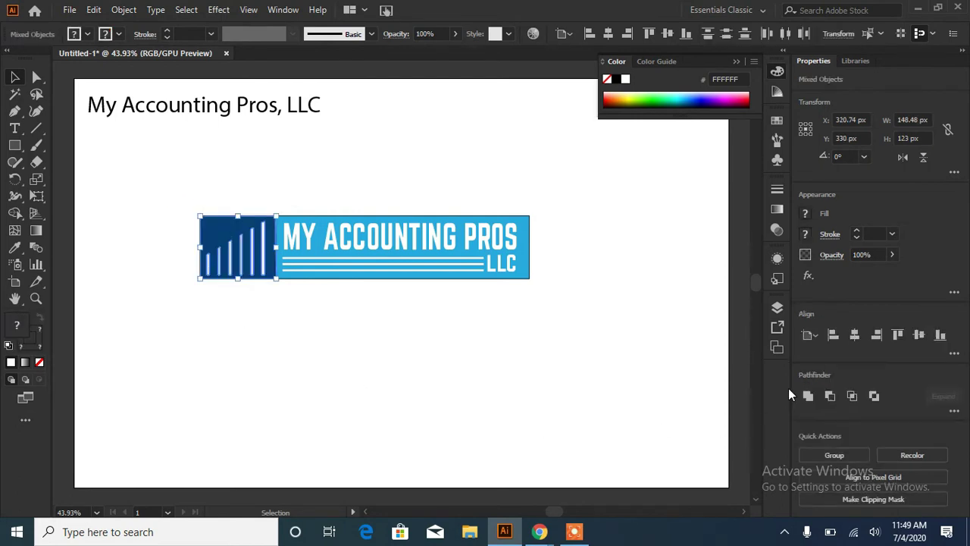
click(831, 395)
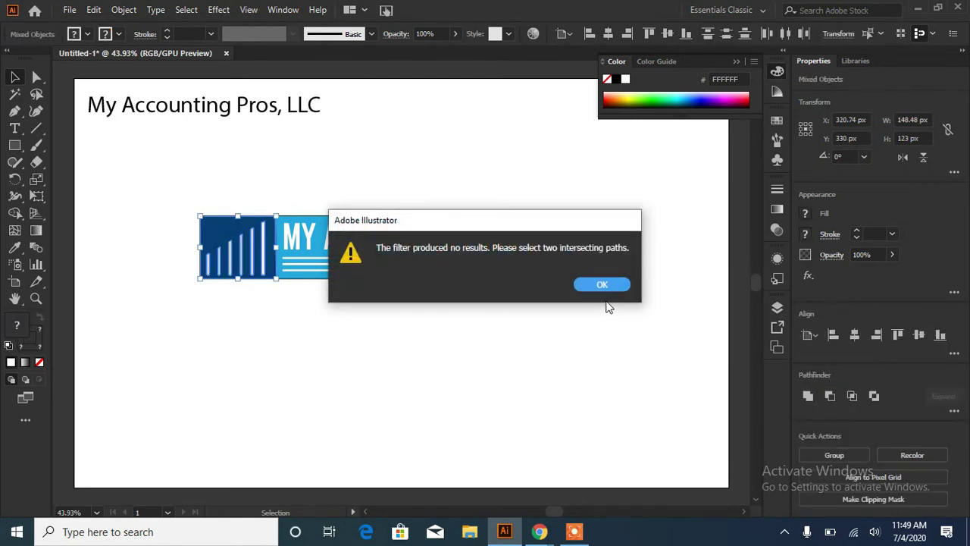
click(599, 286)
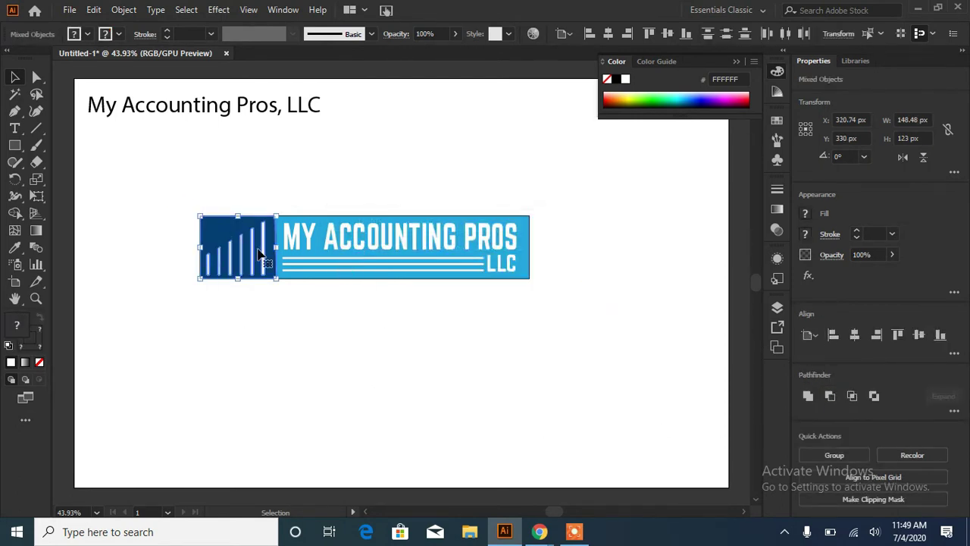
click(831, 396)
click(614, 286)
click(369, 373)
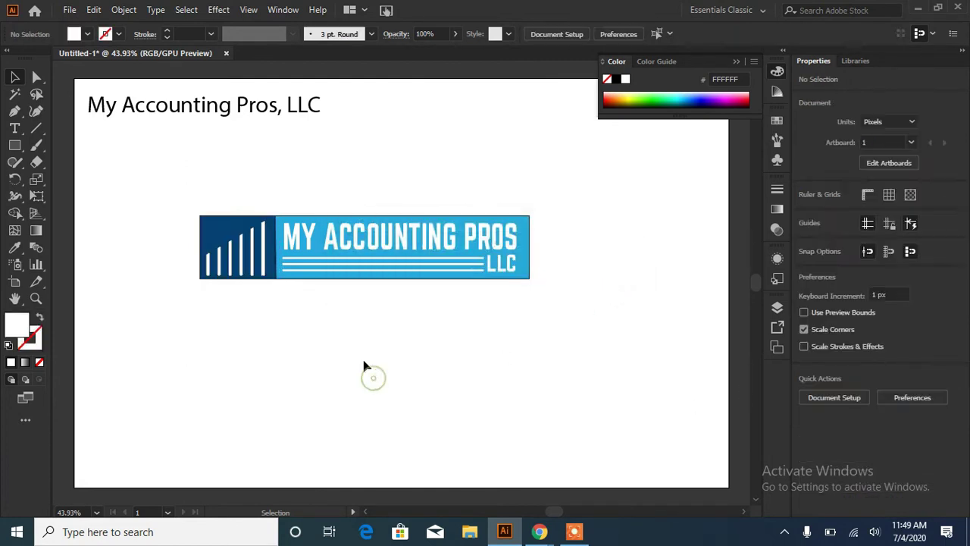
click(237, 250)
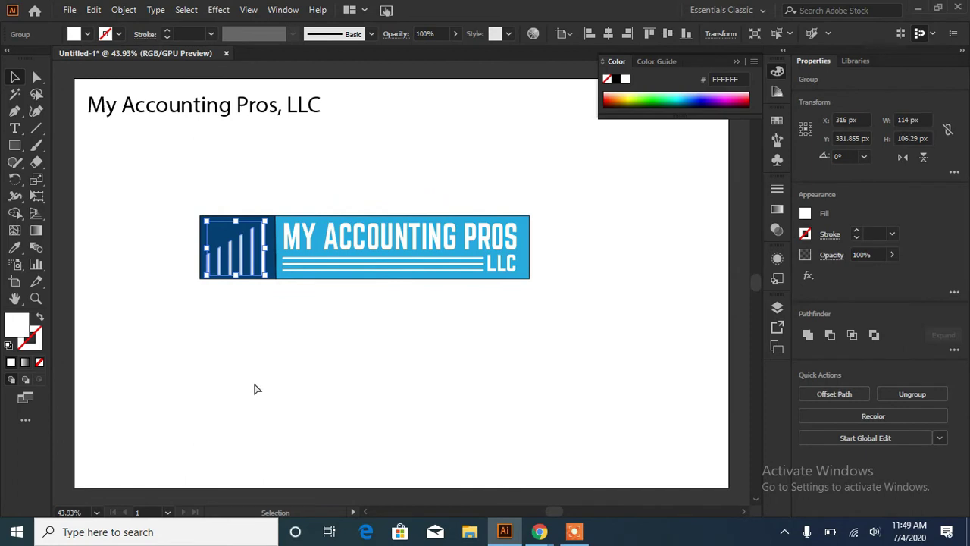
Zoom in, marquee-select the navy square and bars, and merge them with Shape Builder
key(ctrl+plus)
key(ctrl+plus)
key(ctrl+plus)
key(ctrl+plus)
key(ctrl+plus)
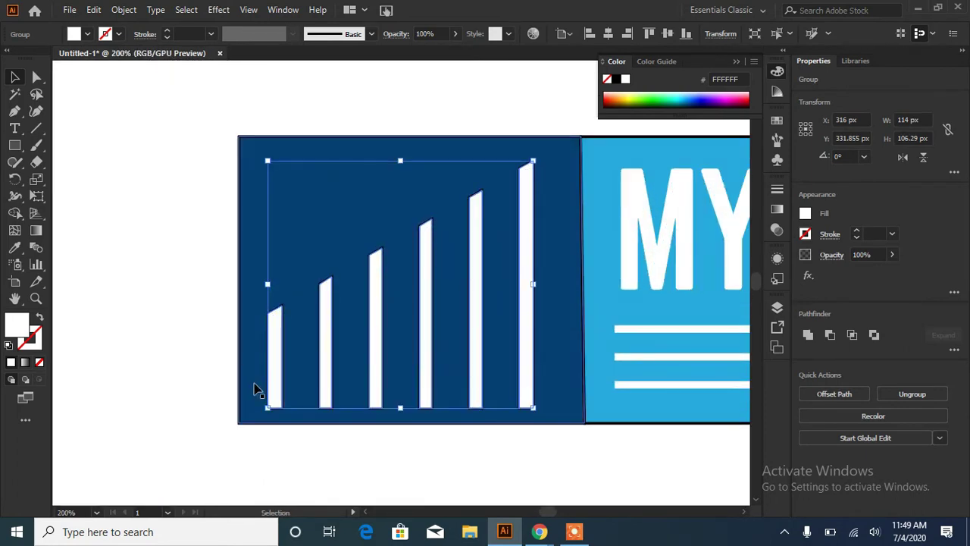
drag(335, 438, 332, 441)
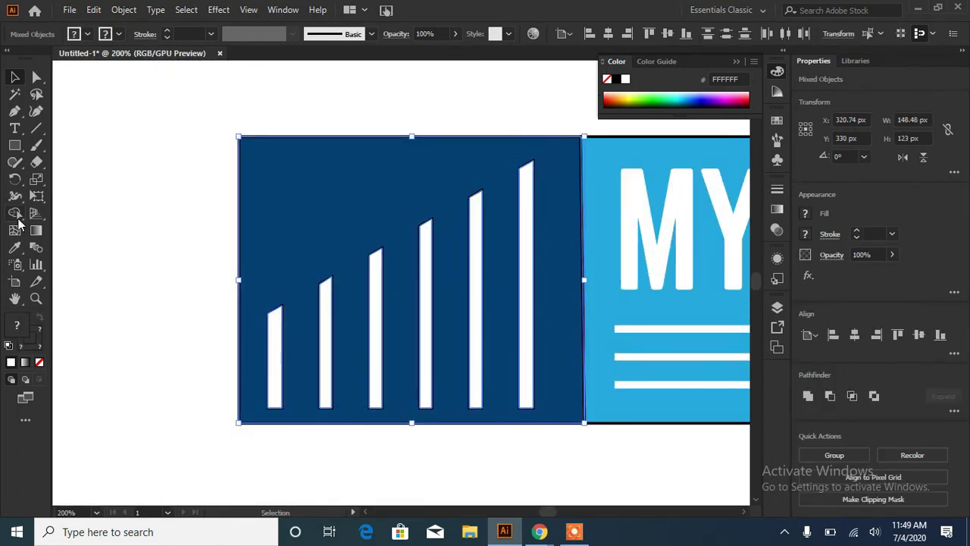
click(15, 215)
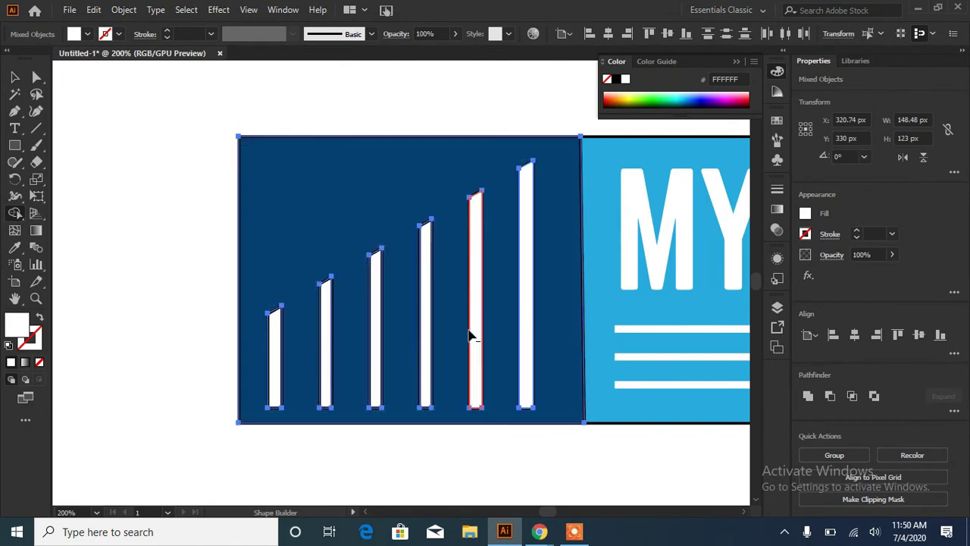
click(523, 311)
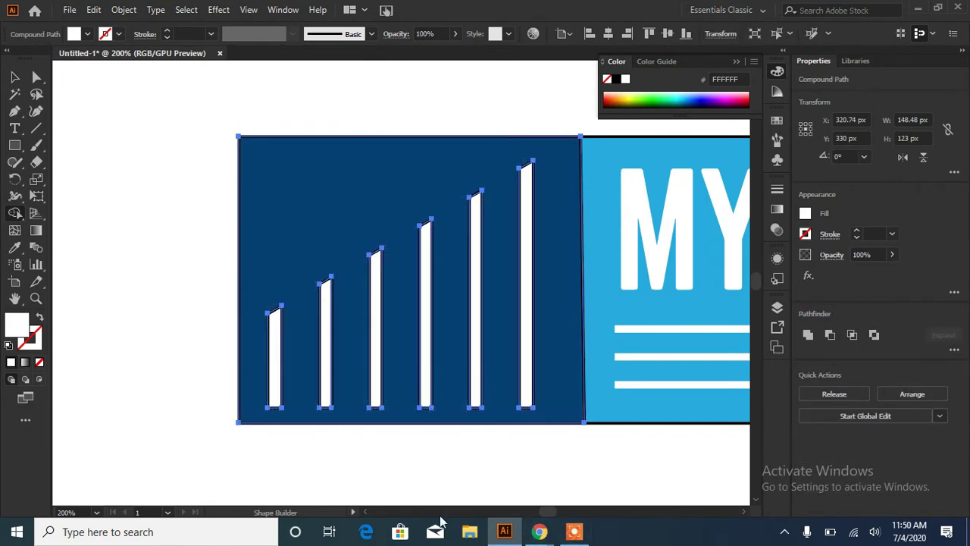
drag(551, 513, 551, 511)
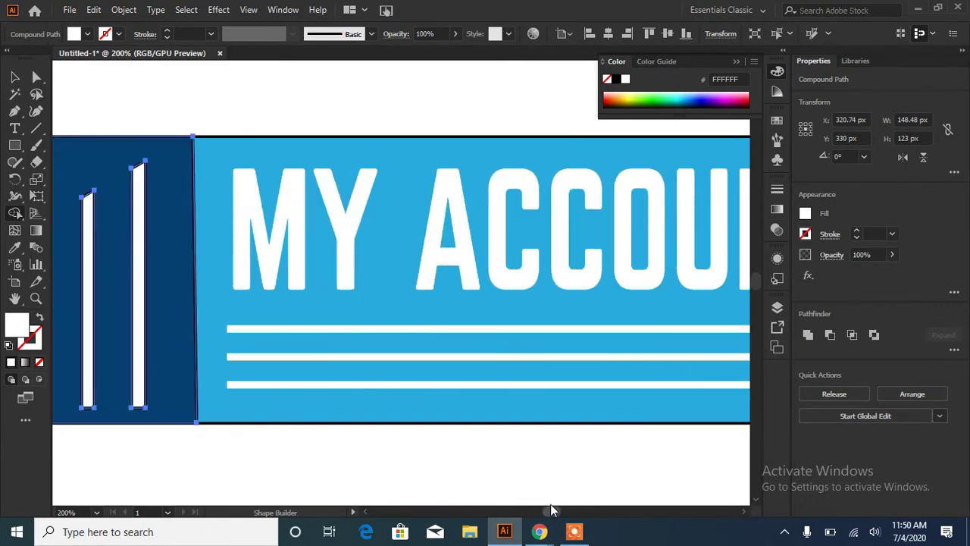
Convert the MY ACCOUNTING PROS title text to outlines
key(v)
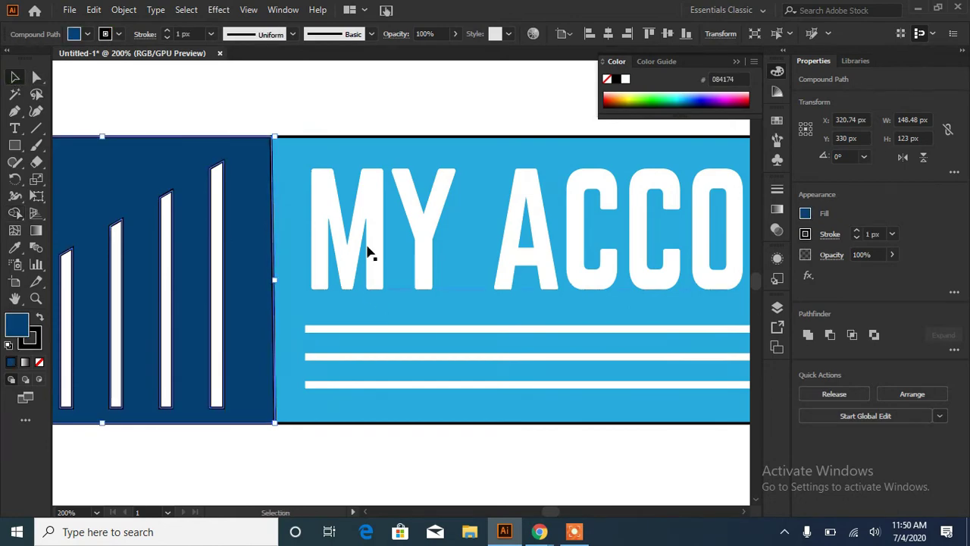
click(370, 97)
right_click(323, 218)
click(361, 312)
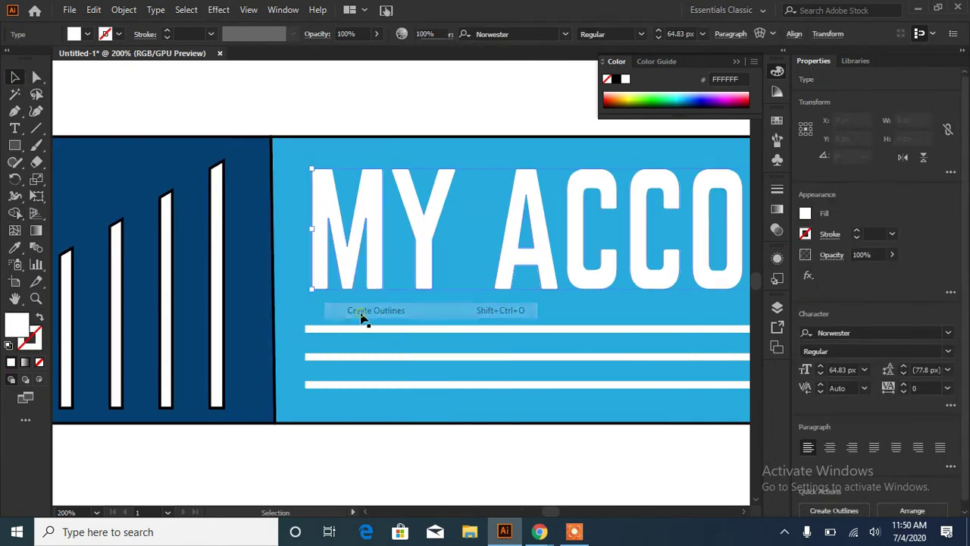
right_click(357, 330)
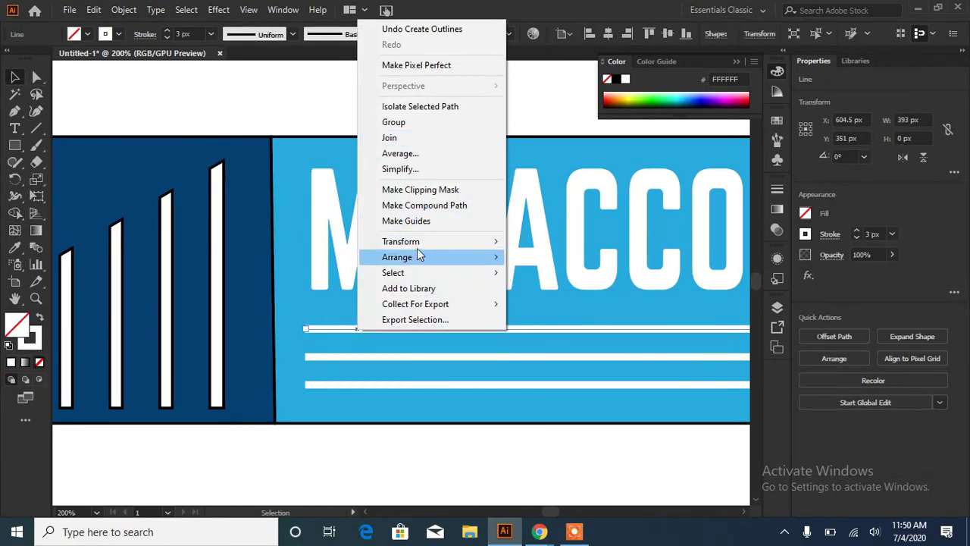
click(328, 457)
Expand the three white stripes using Object > Expand with Fill and Stroke
click(342, 331)
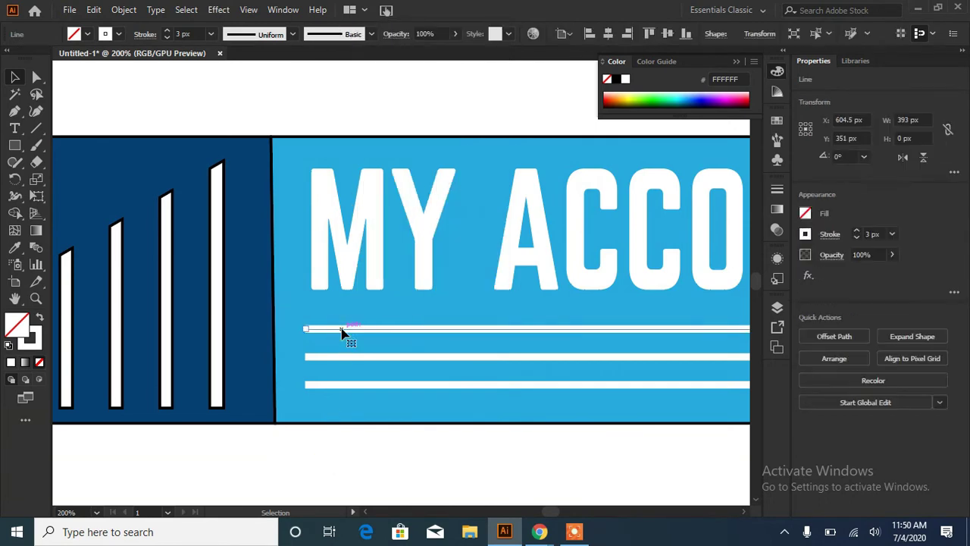
shift+click(346, 384)
shift+click(342, 357)
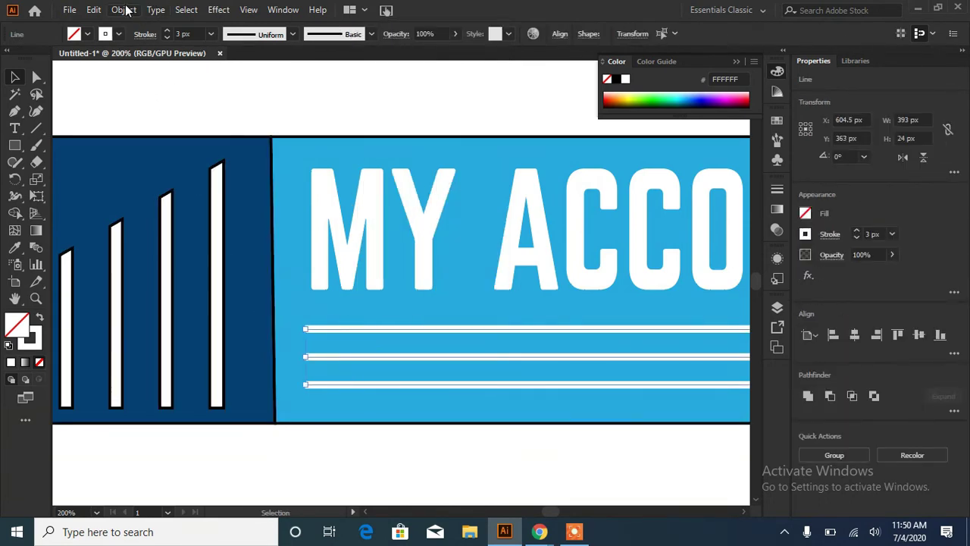
click(123, 10)
click(191, 172)
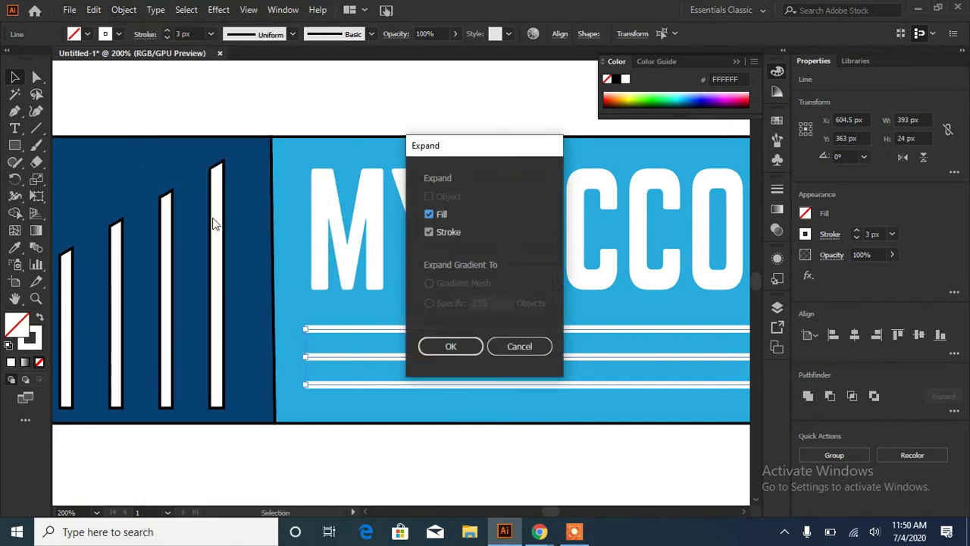
click(450, 347)
Select the lettering group, then pan over and select the LLC text
click(379, 224)
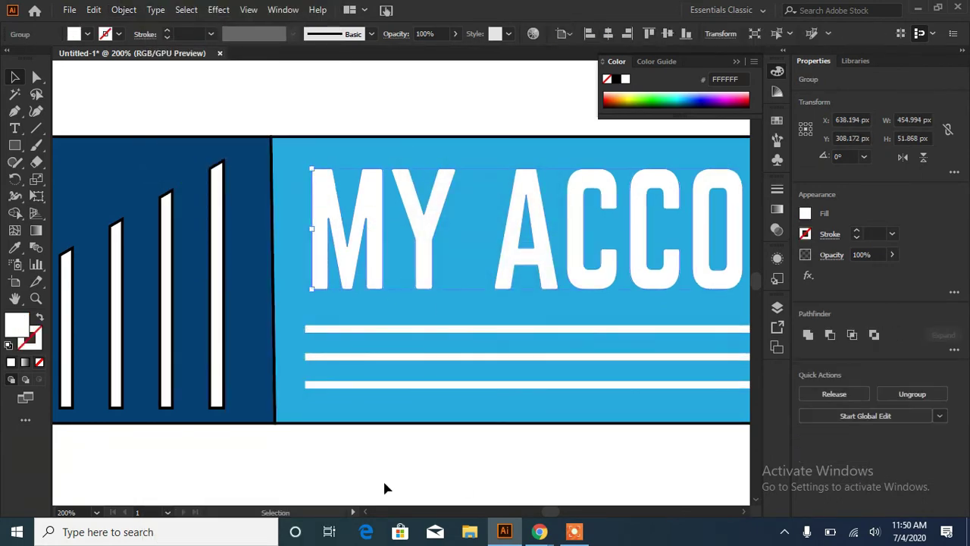
drag(609, 323, 75, 293)
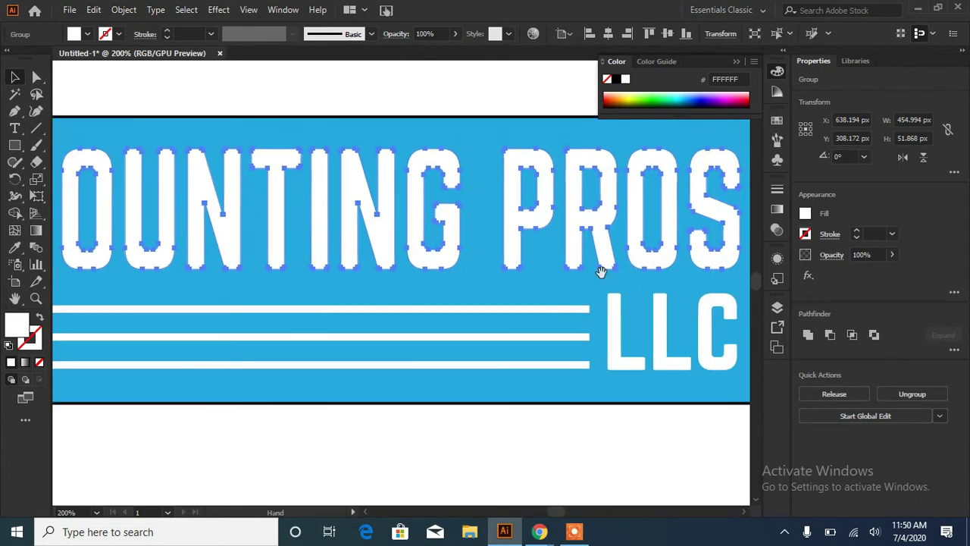
drag(600, 271, 445, 264)
click(466, 336)
Convert the LLC text to outlines
right_click(465, 339)
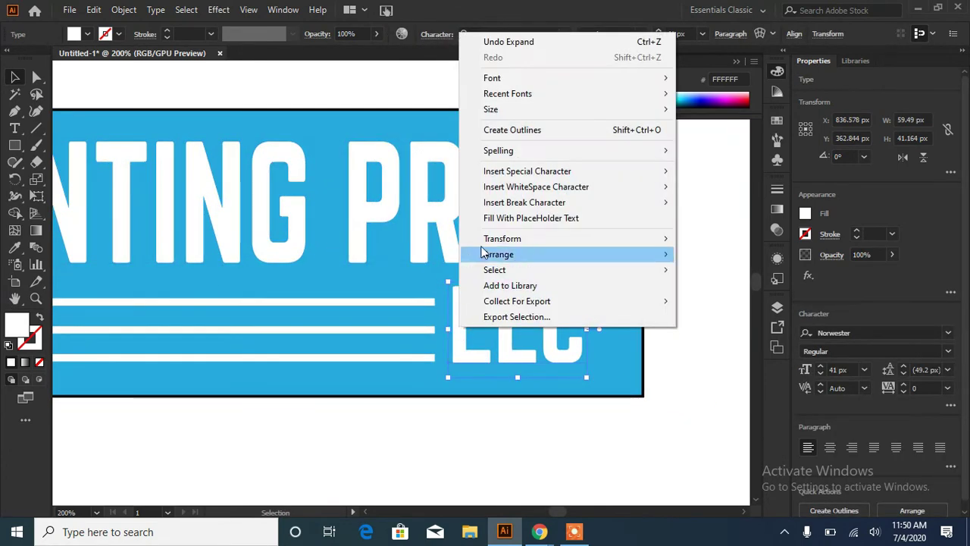
click(509, 130)
click(671, 338)
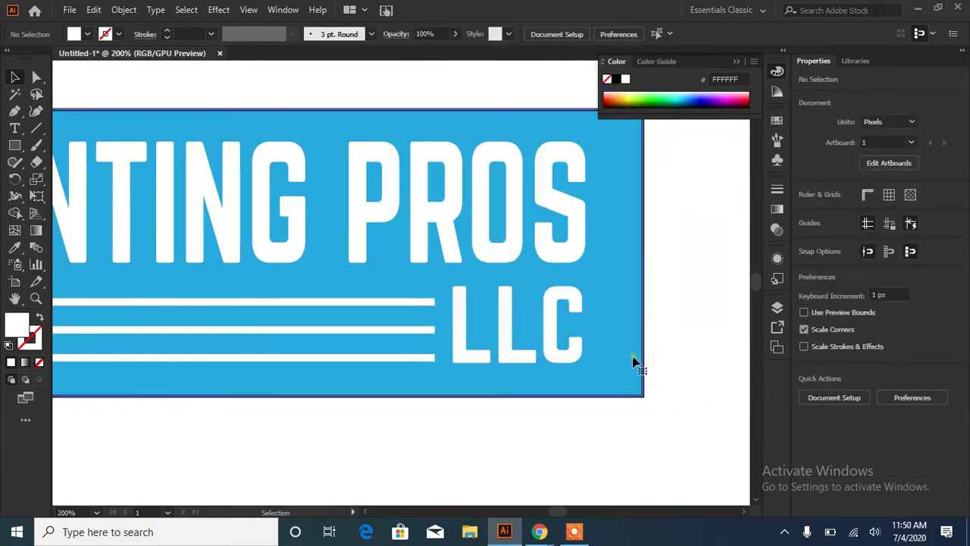
click(635, 363)
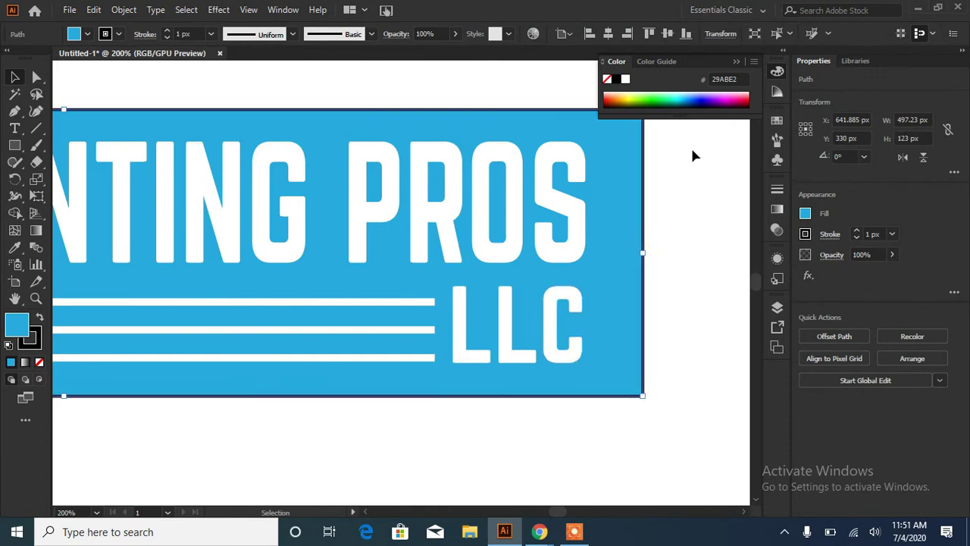
key(ctrl+a)
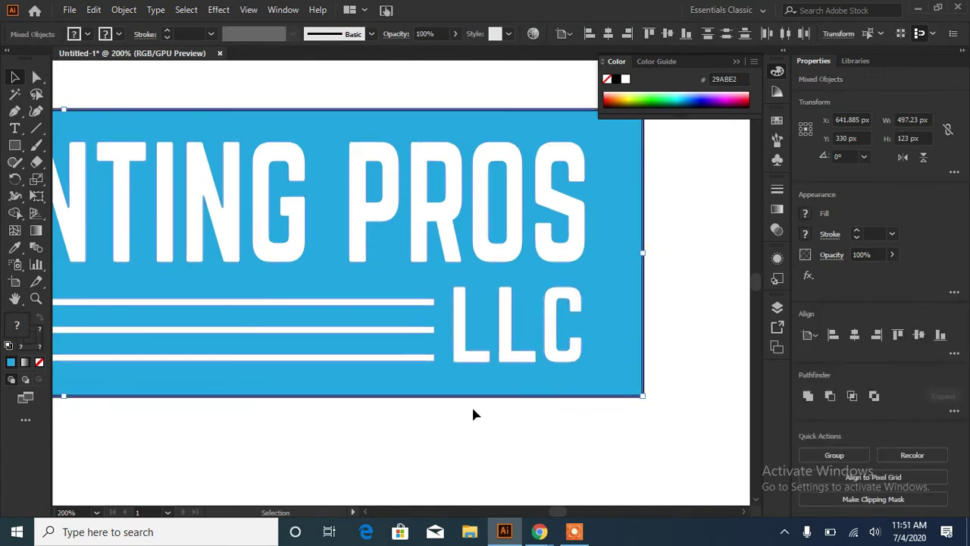
click(659, 366)
Group lettering and stripes, then Minus Front them from the light-blue rectangle
click(556, 258)
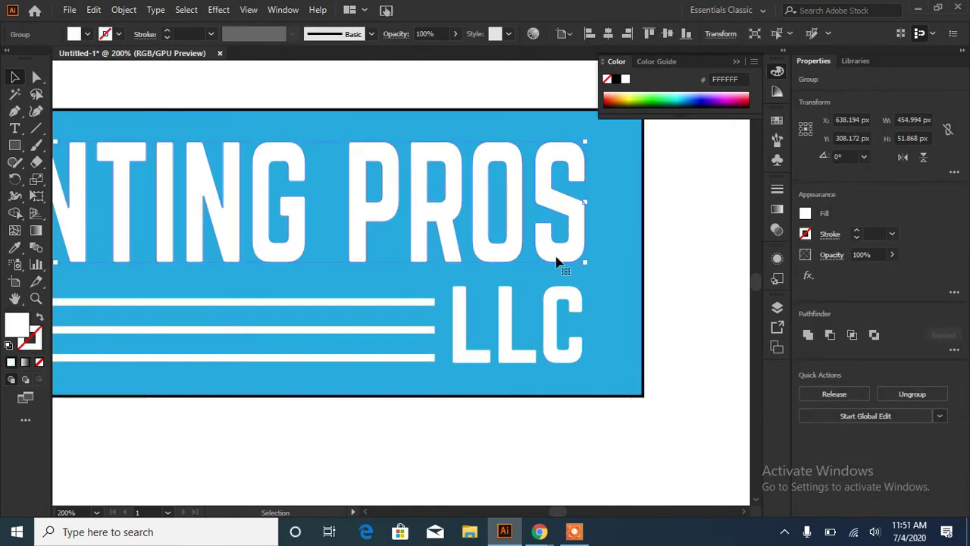
shift+click(397, 303)
shift+click(408, 329)
shift+click(410, 357)
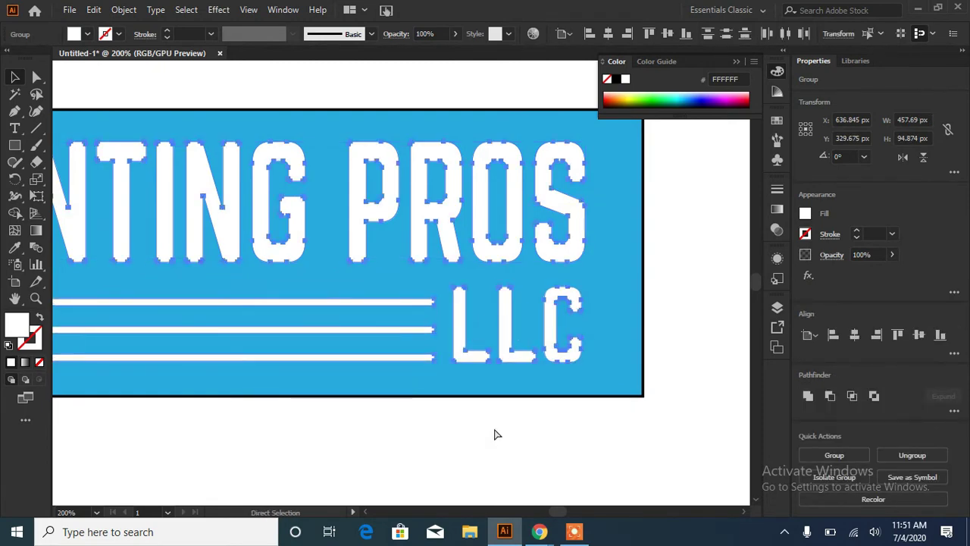
key(ctrl+g)
shift+click(520, 368)
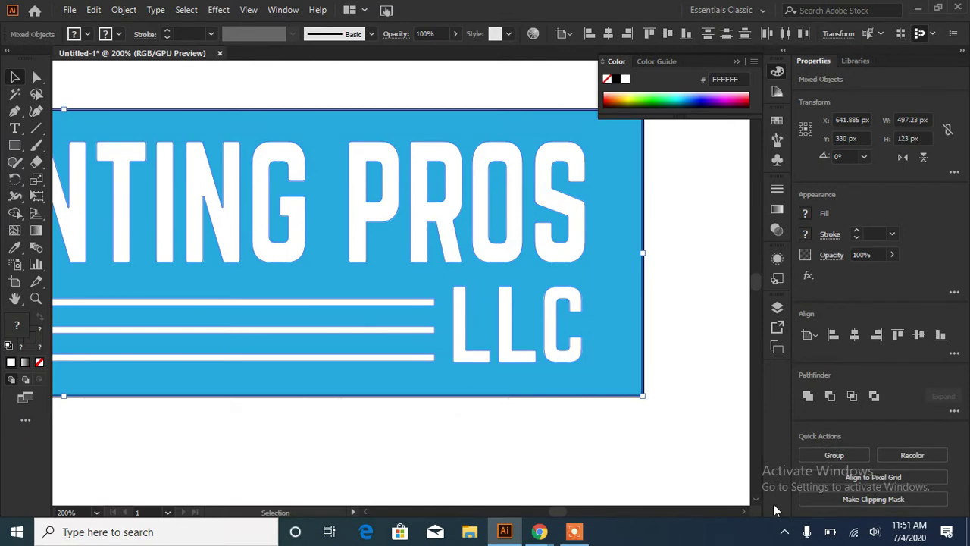
click(829, 396)
click(671, 392)
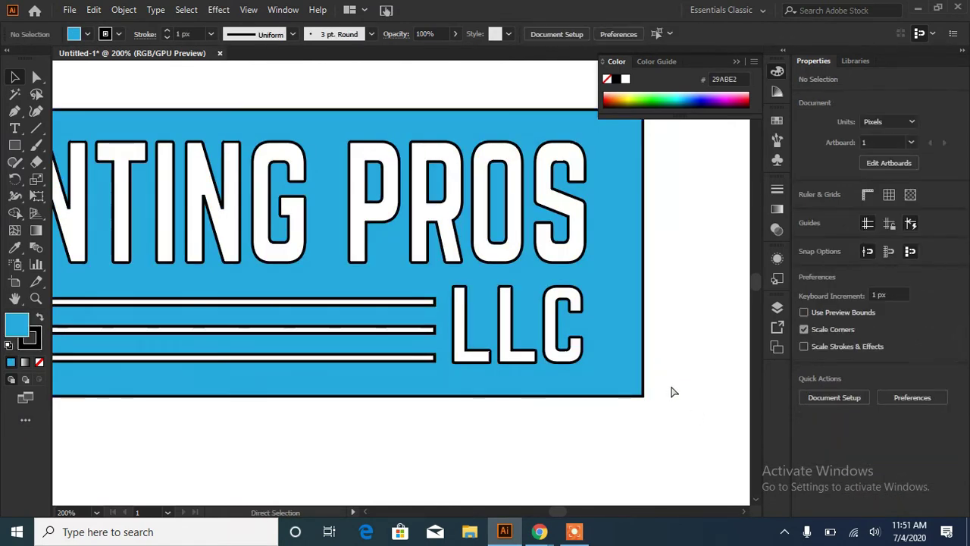
key(ctrl+minus)
key(ctrl+minus)
key(ctrl+minus)
key(ctrl+minus)
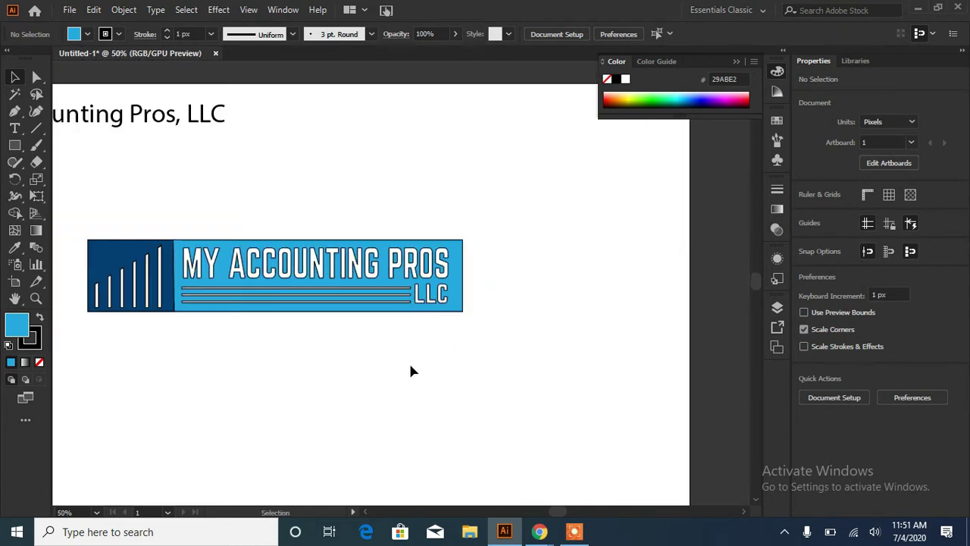
Move the logo up-right and delete the stray paths below and above it
drag(490, 228, 83, 341)
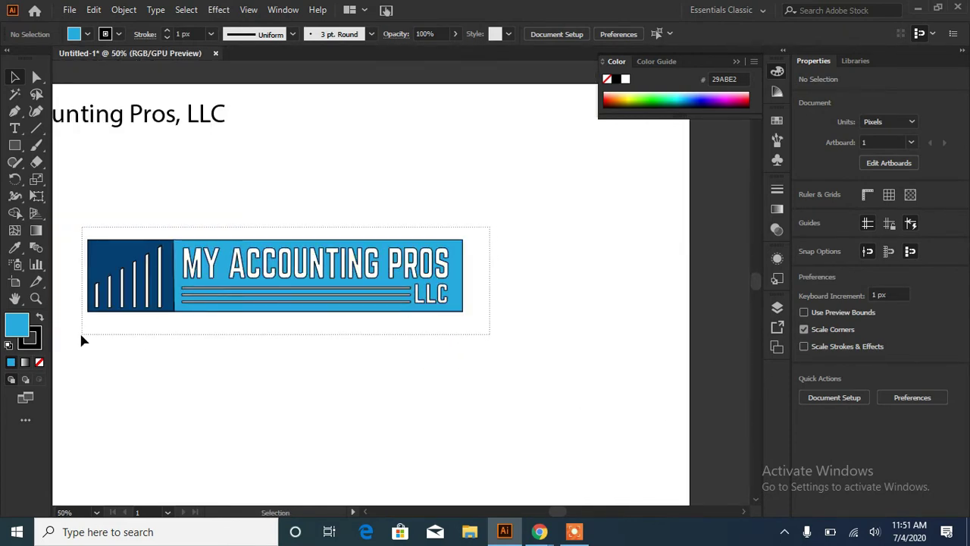
drag(220, 288, 343, 270)
click(338, 401)
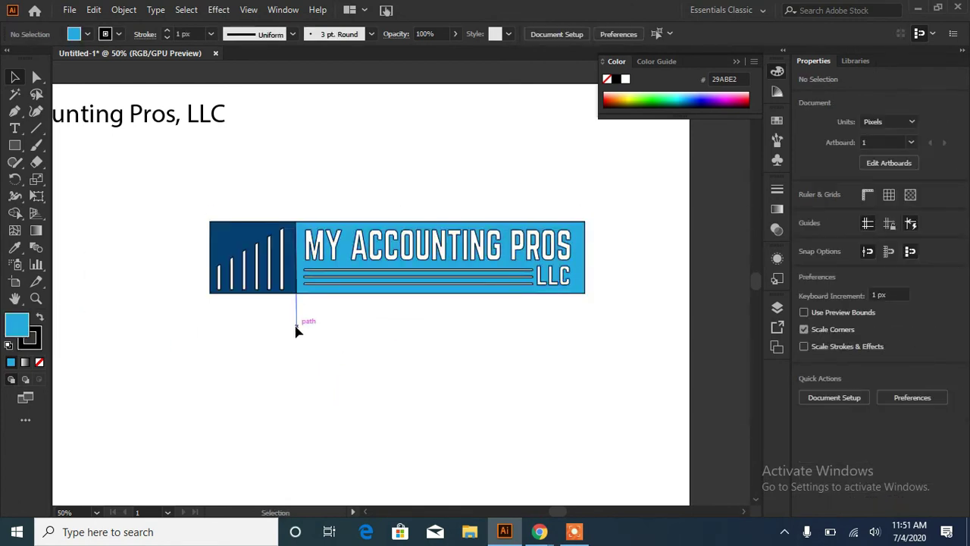
click(296, 332)
key(Delete)
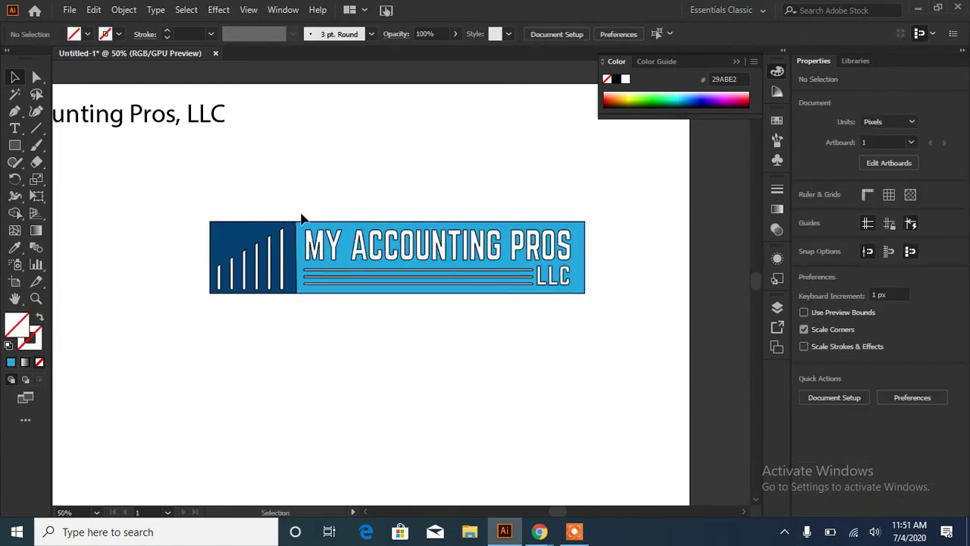
click(295, 216)
key(Delete)
Delete the leftover company-name text from the artboard
click(247, 279)
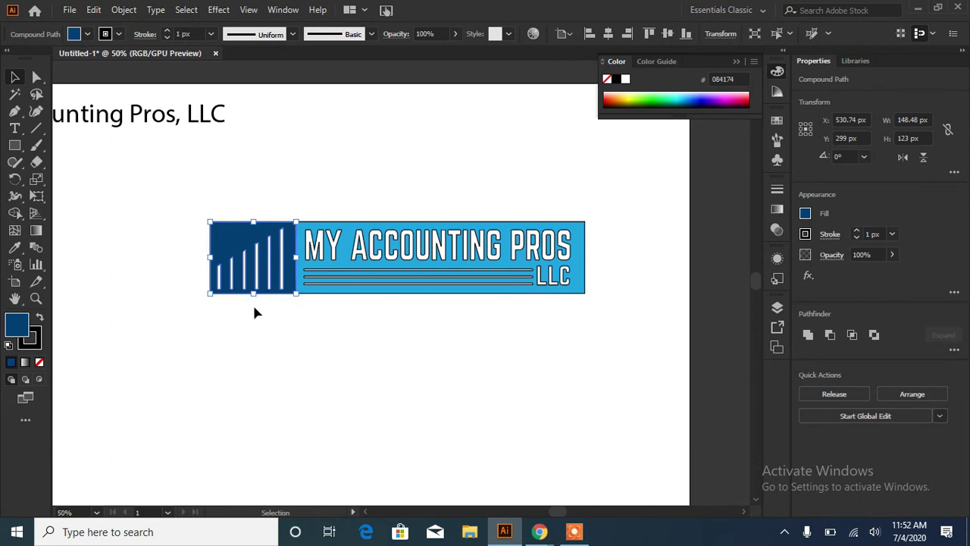
click(140, 121)
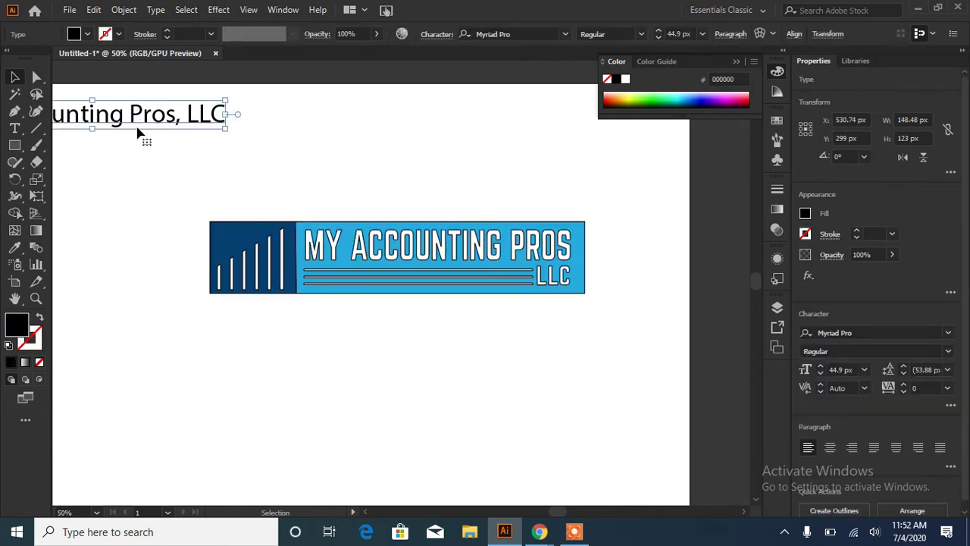
key(Delete)
drag(407, 247, 343, 291)
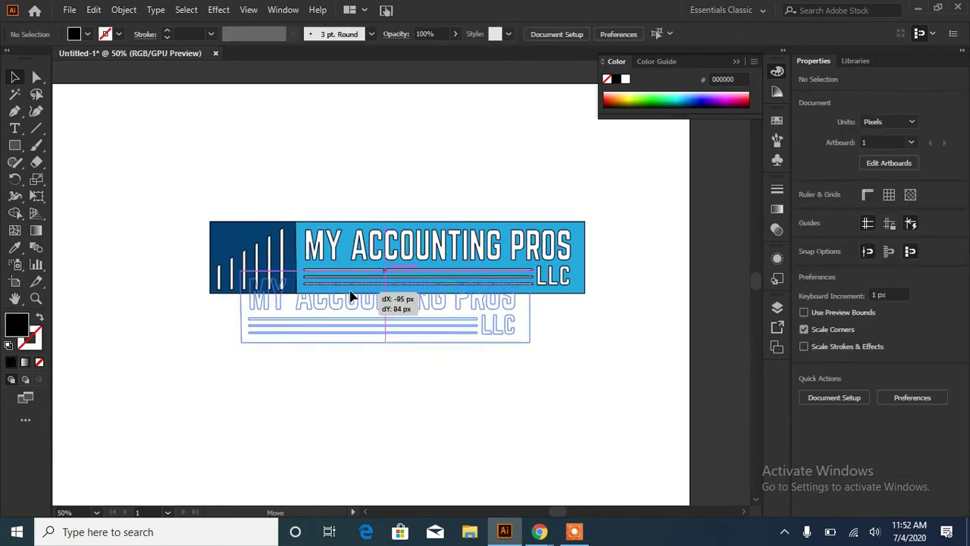
key(ctrl+z)
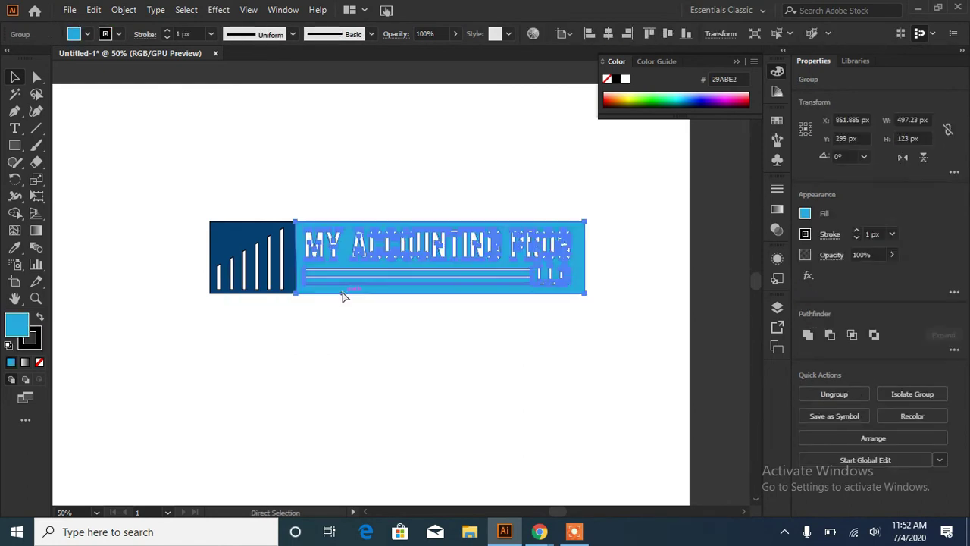
Group both logo halves and move the grouped logo lower on the artboard
key(ctrl+a)
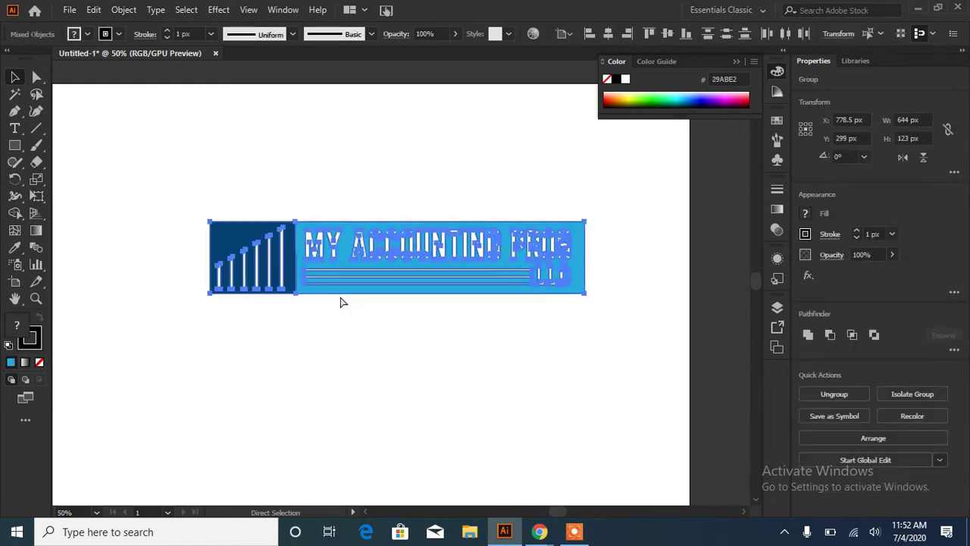
key(ctrl+g)
drag(364, 265, 358, 310)
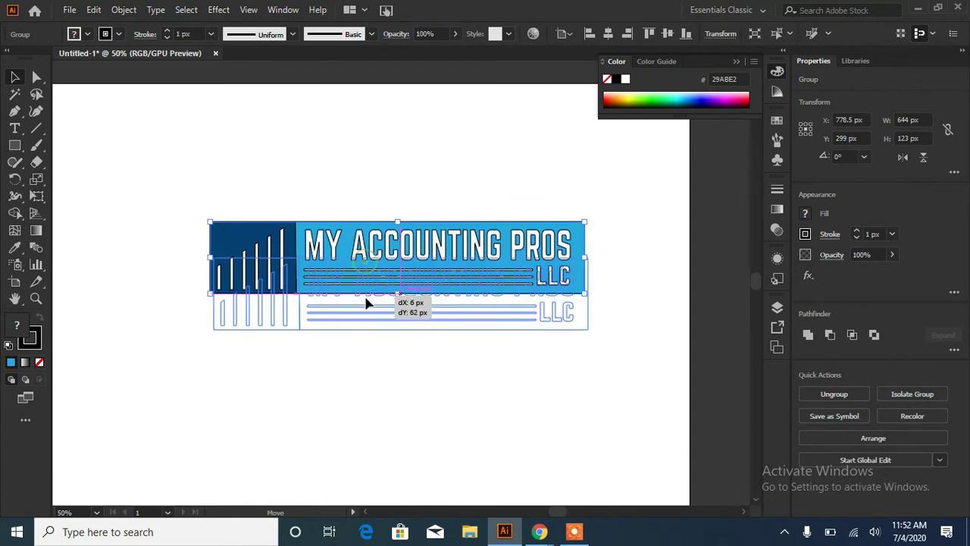
click(370, 404)
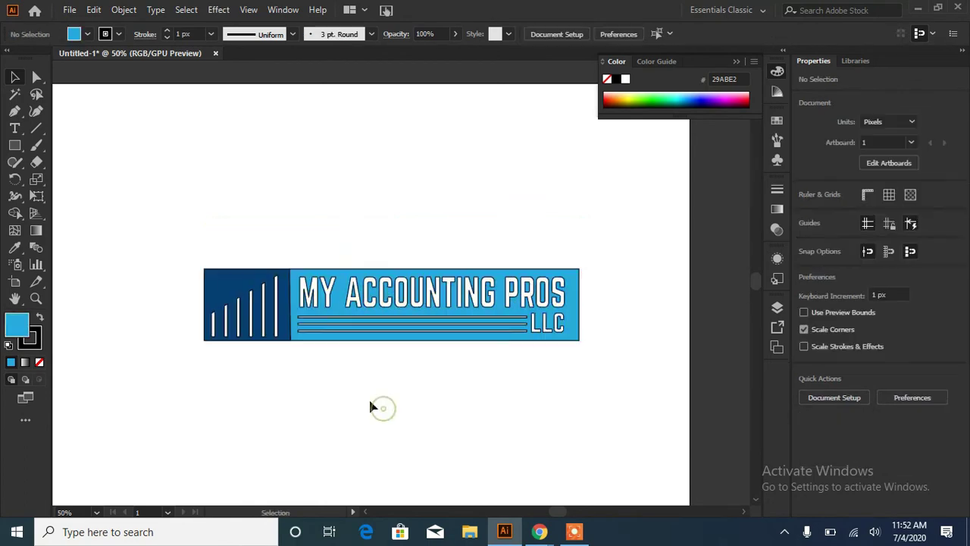
Save As My accounting.ai in the Logo design folder, pasting in the file name
click(69, 10)
click(137, 139)
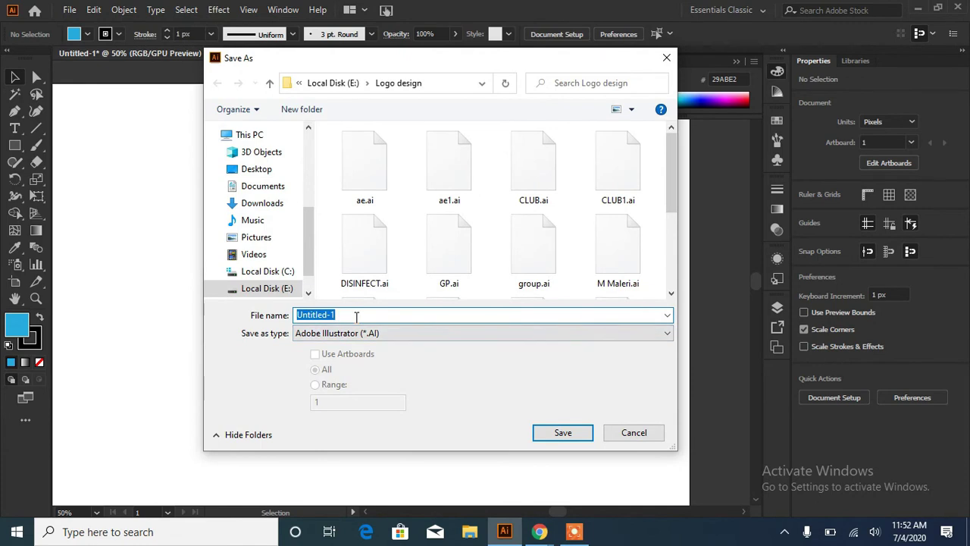
right_click(356, 316)
click(245, 382)
drag(348, 318, 286, 317)
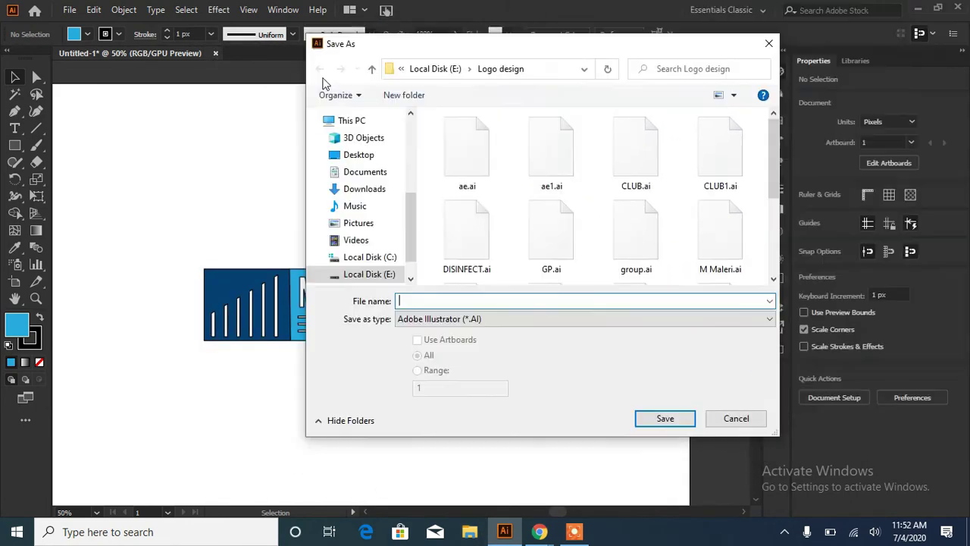
drag(426, 64, 405, 56)
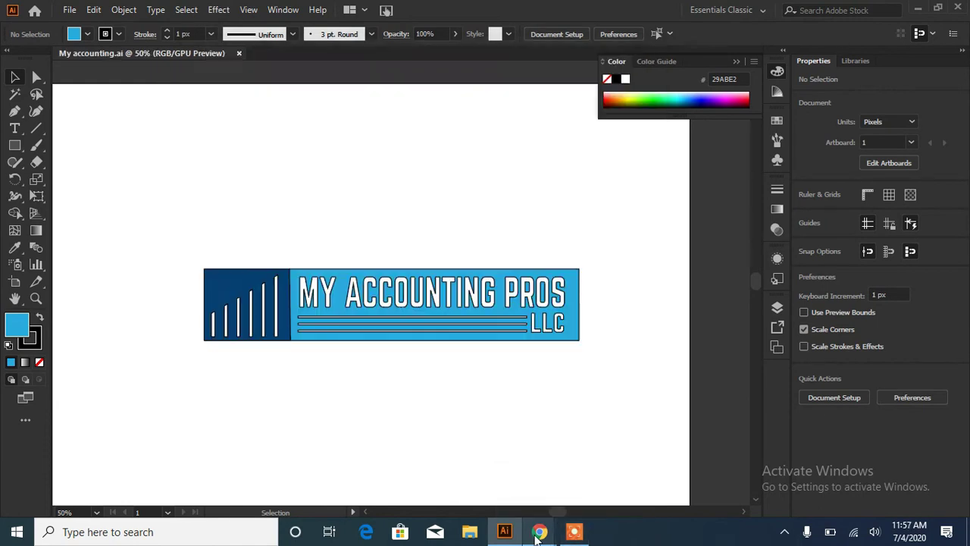
In Photoshop, browse E: > GRAPHIC DESIGN > mouckup > 02 Logo Mockup
click(611, 532)
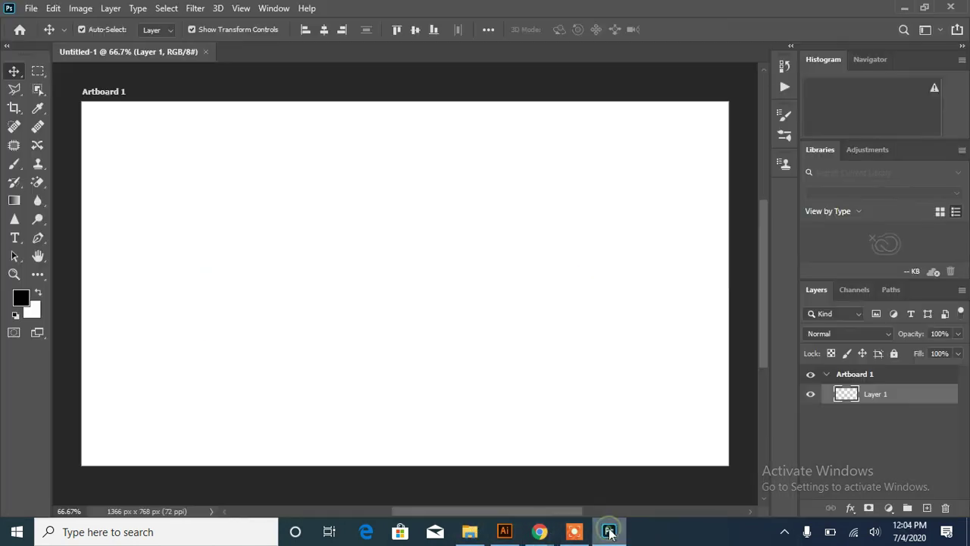
click(31, 7)
click(34, 37)
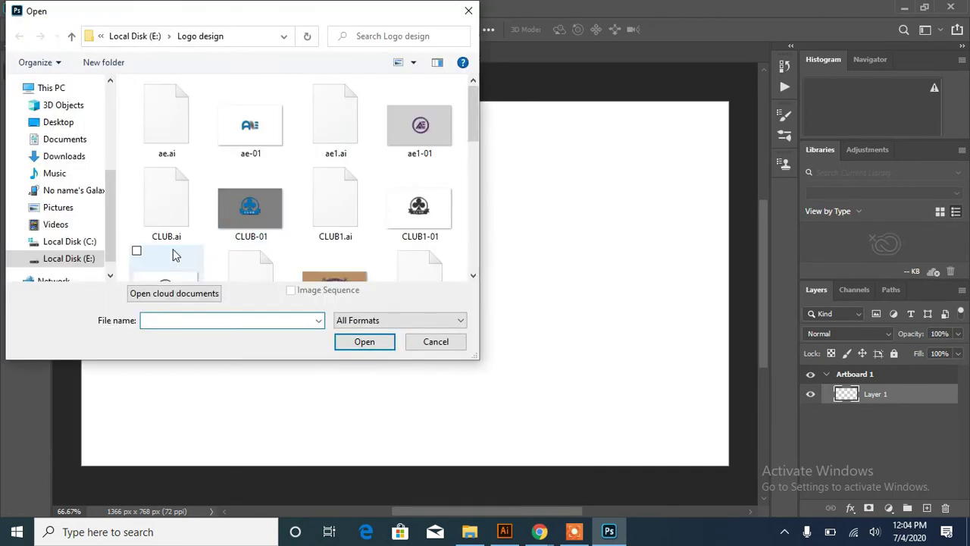
click(72, 259)
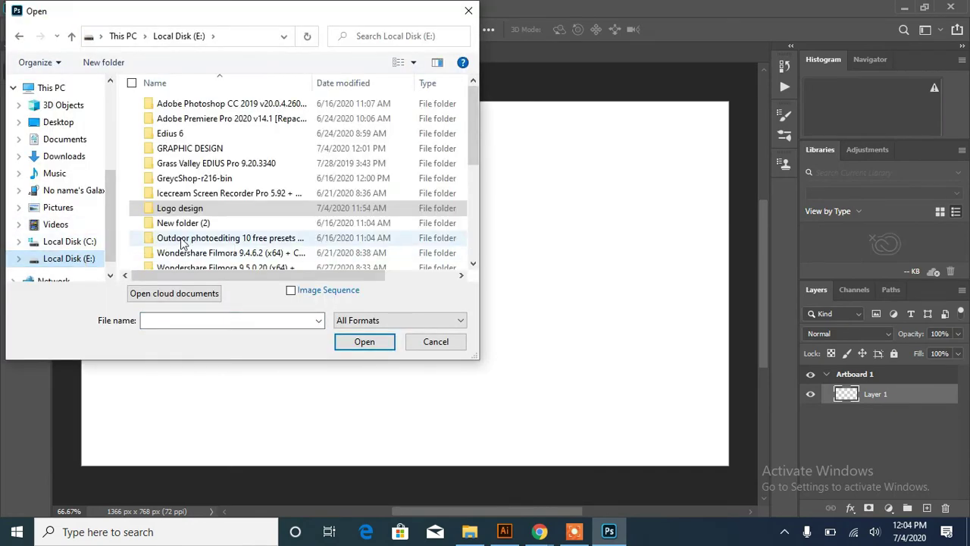
double_click(201, 149)
double_click(178, 104)
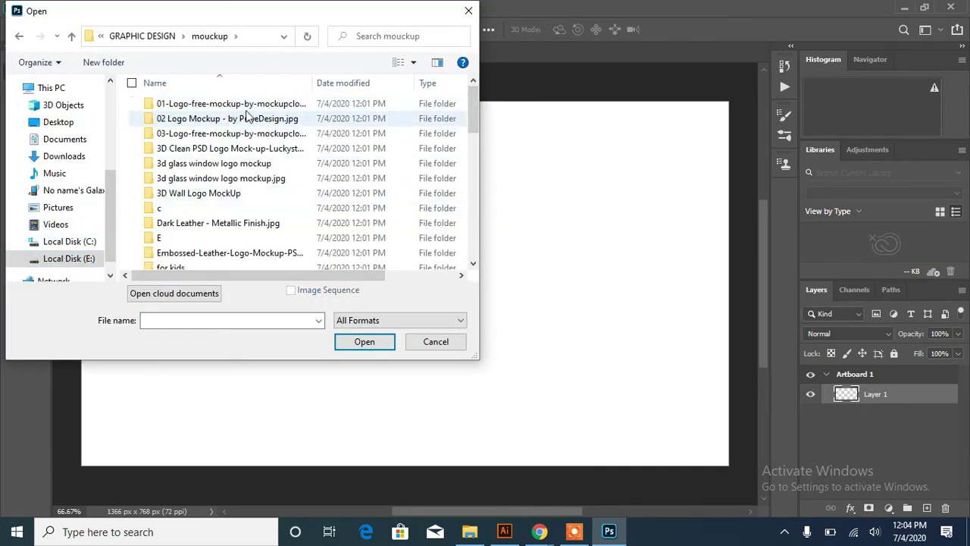
click(278, 124)
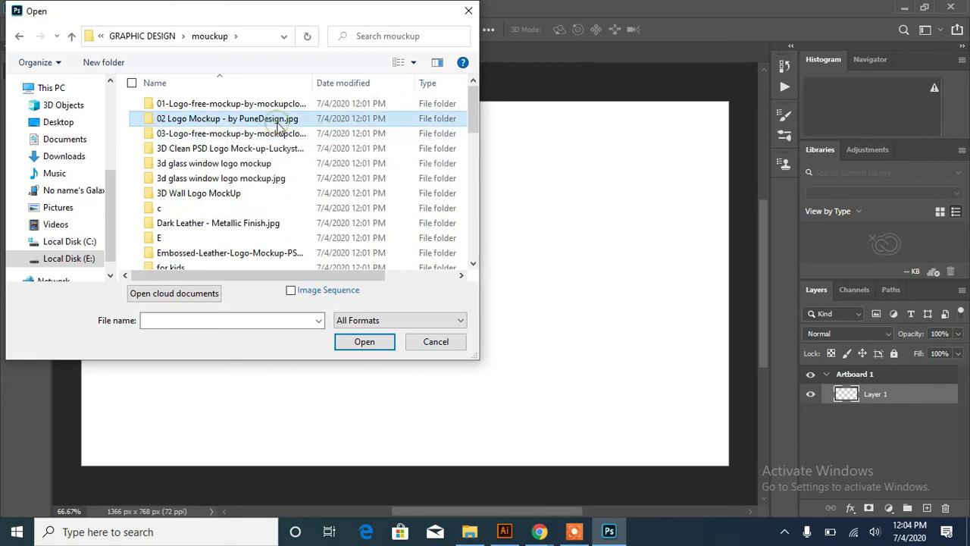
double_click(279, 121)
Preview the mockup JPG image, then return to the mouckup folder
click(226, 121)
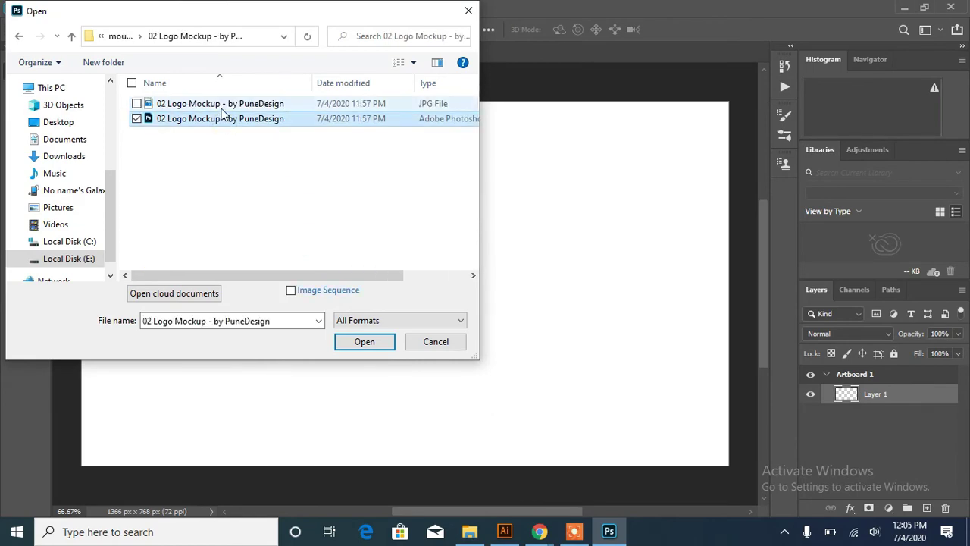
click(217, 103)
right_click(217, 103)
key(Escape)
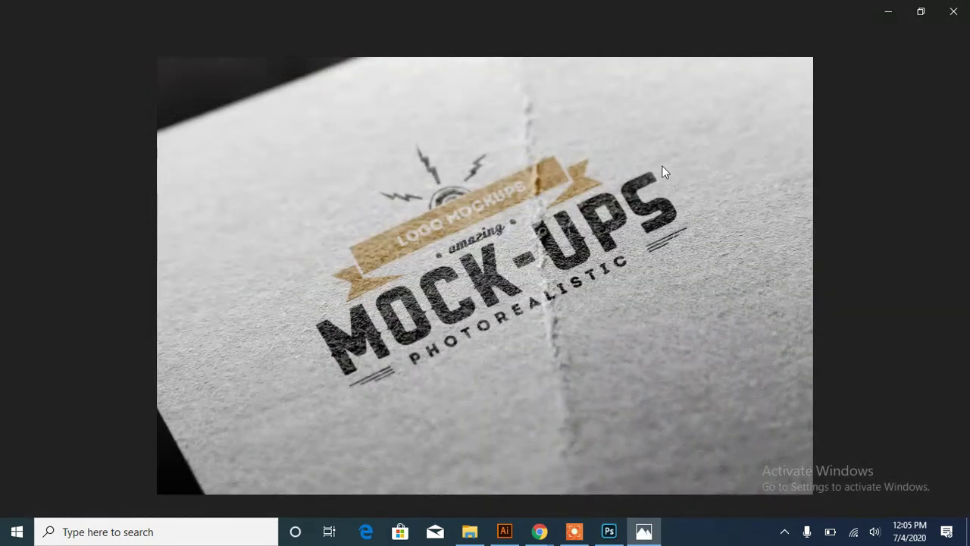
click(952, 9)
click(70, 37)
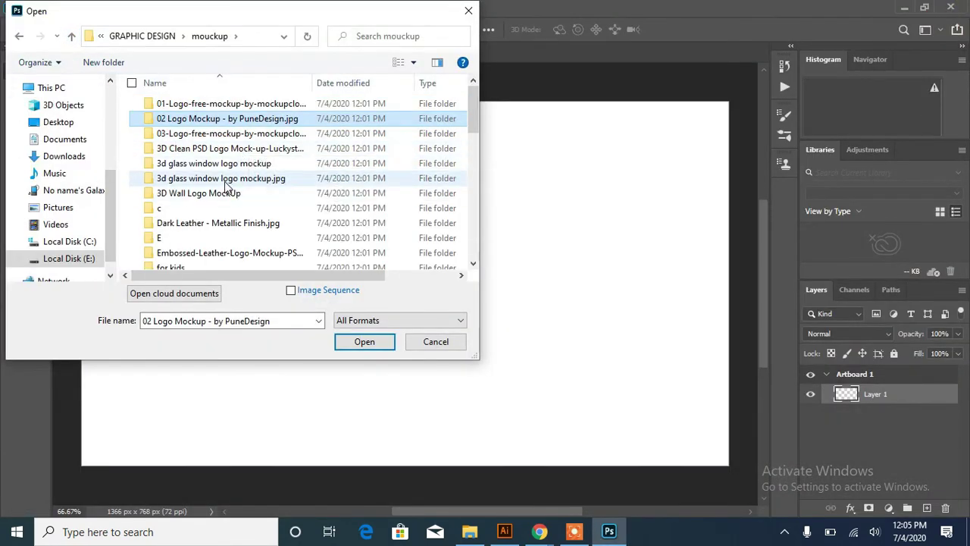
drag(476, 130, 464, 193)
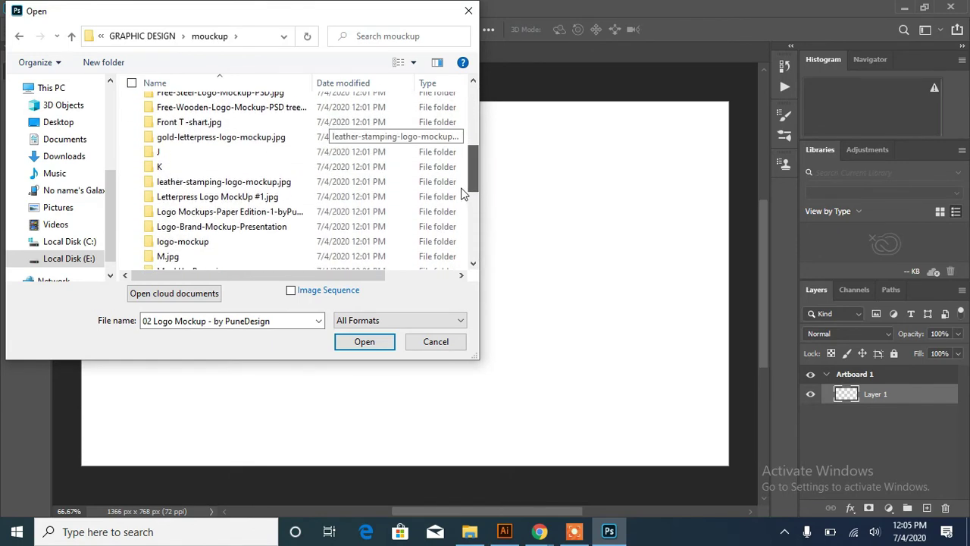
key(Escape)
Open Logo Mockup - Paper Edition 1 - by PuneDesign.psd
click(31, 8)
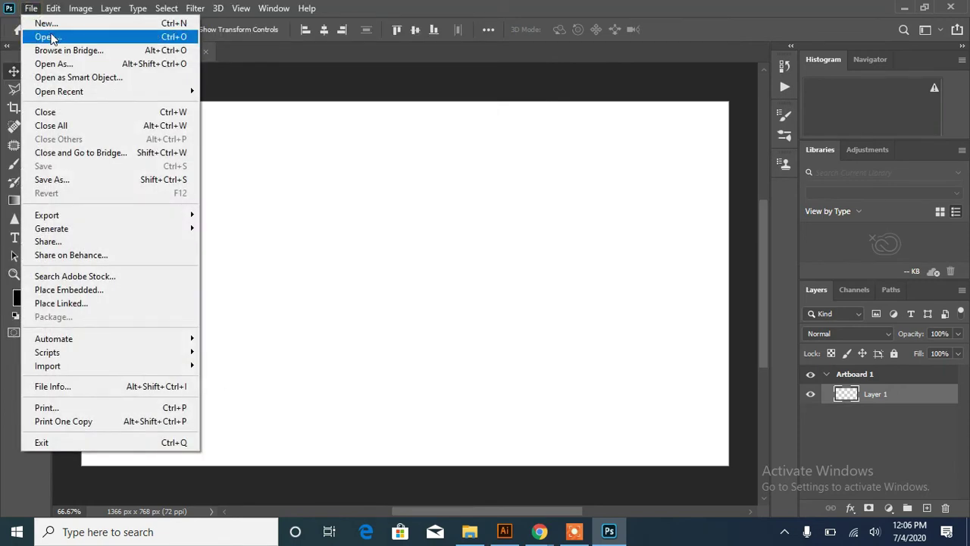
click(51, 38)
click(180, 148)
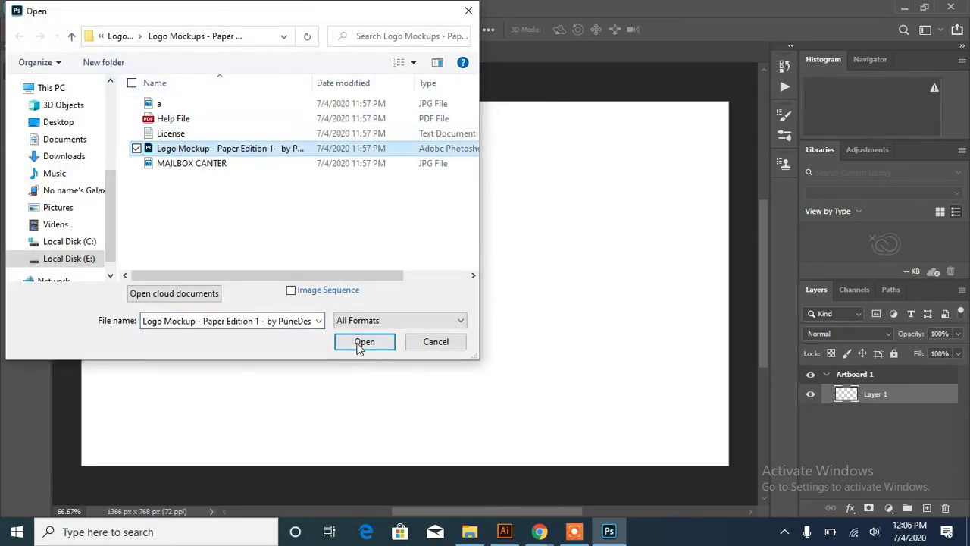
click(362, 343)
Open the Placeholder smart object's contents as a separate document
double_click(837, 377)
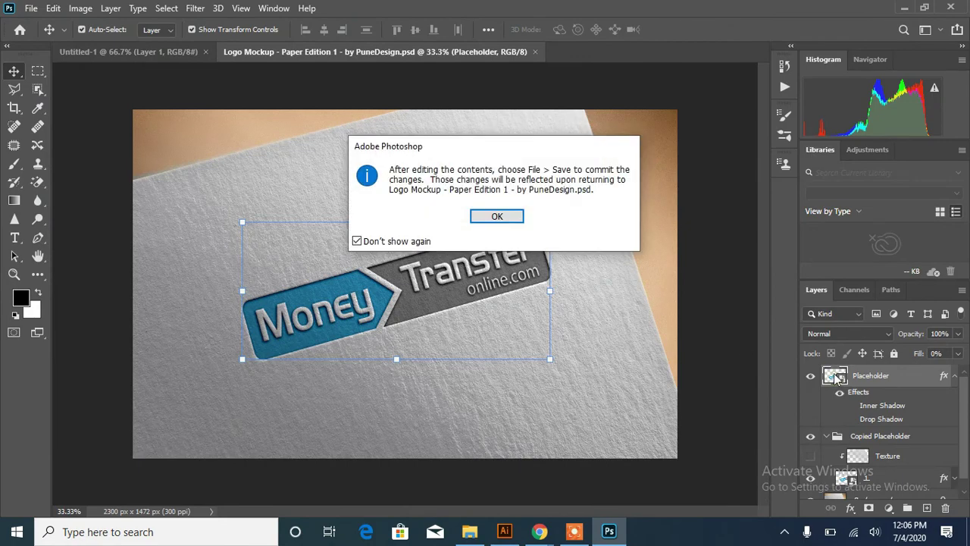
click(497, 217)
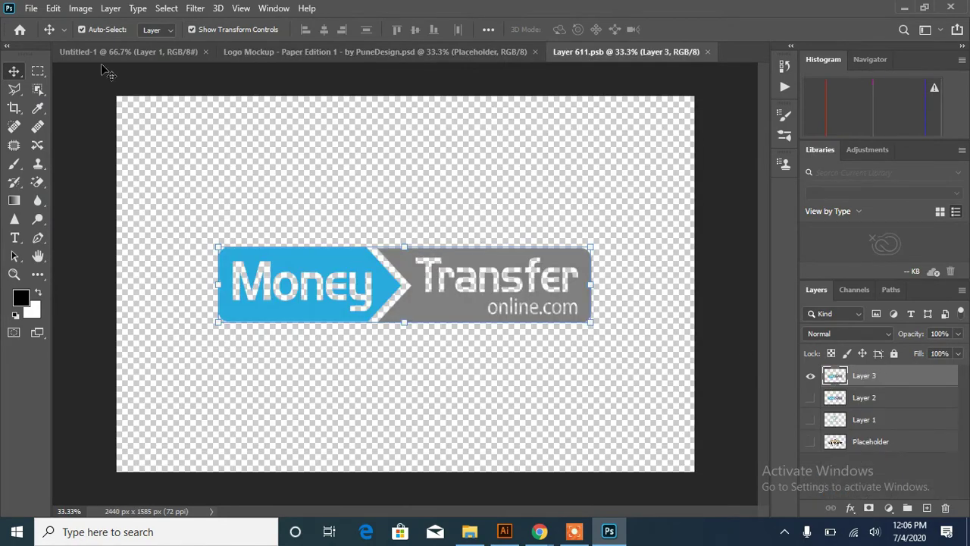
click(31, 8)
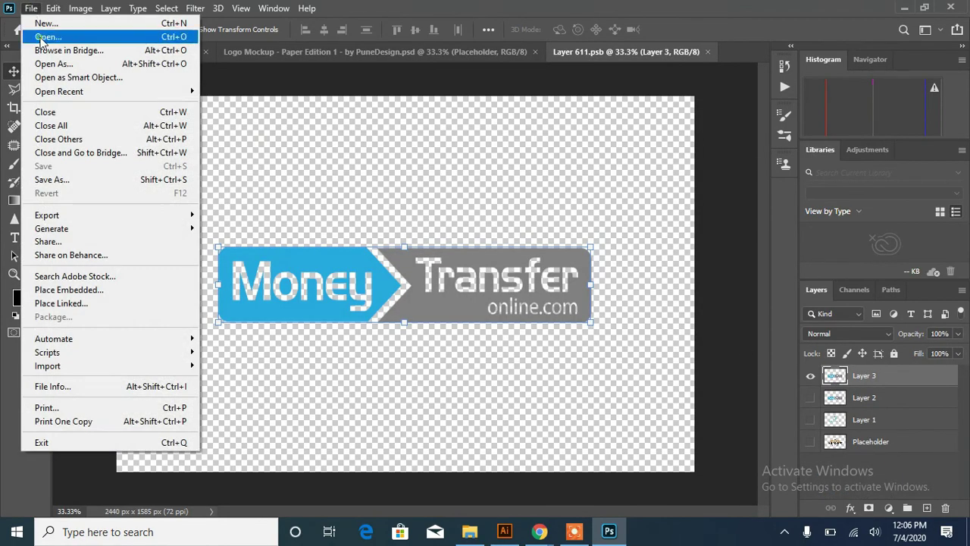
click(41, 38)
Open My accounting-01.png from the Logo design folder, then return to Illustrator's Export options
click(53, 258)
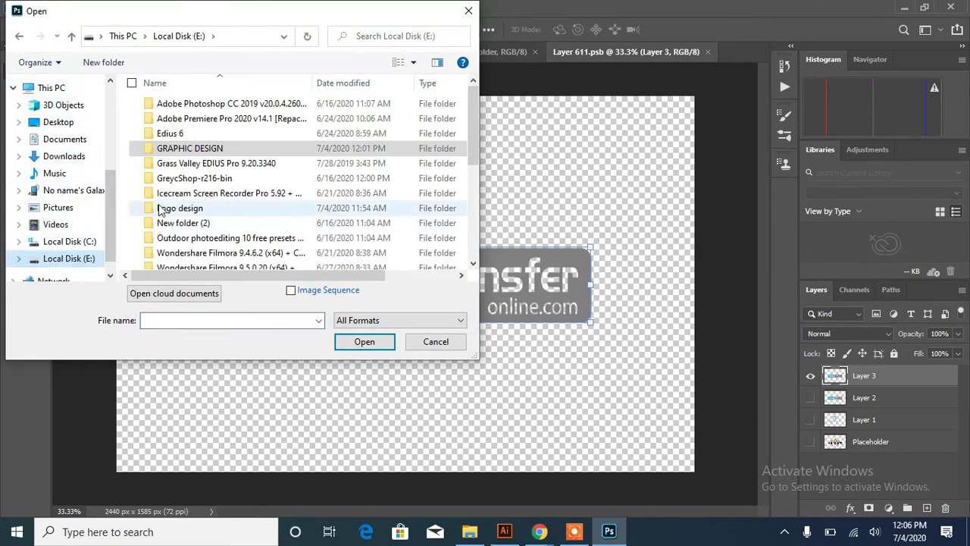
double_click(182, 210)
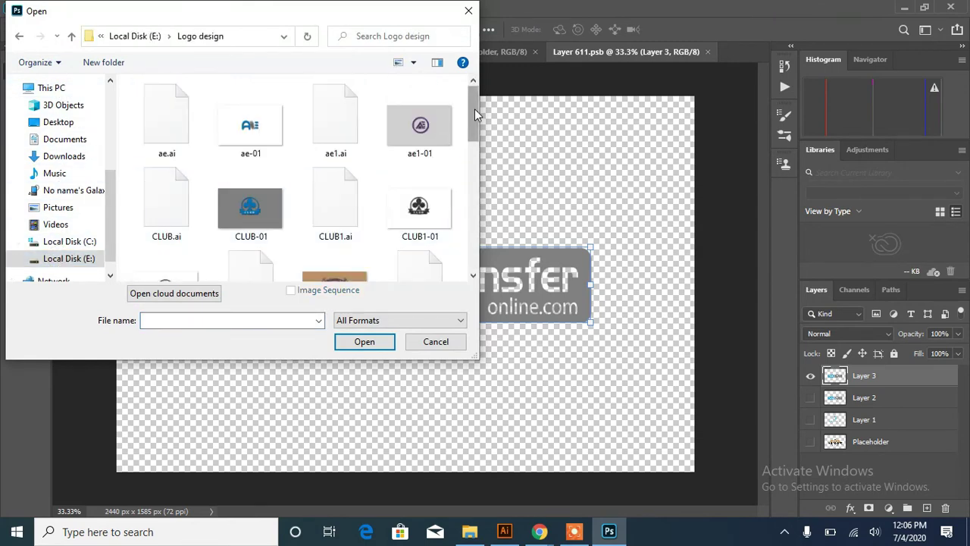
drag(475, 109, 477, 201)
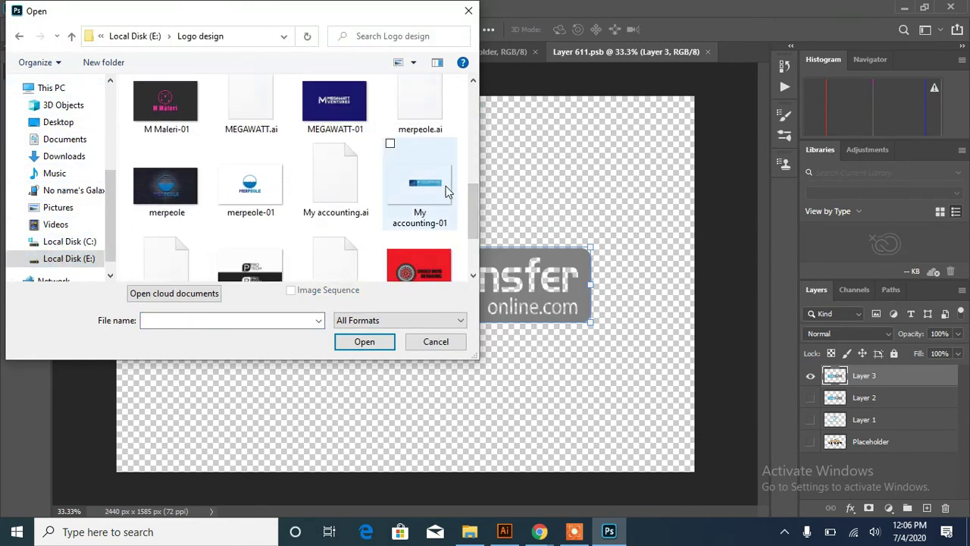
click(449, 186)
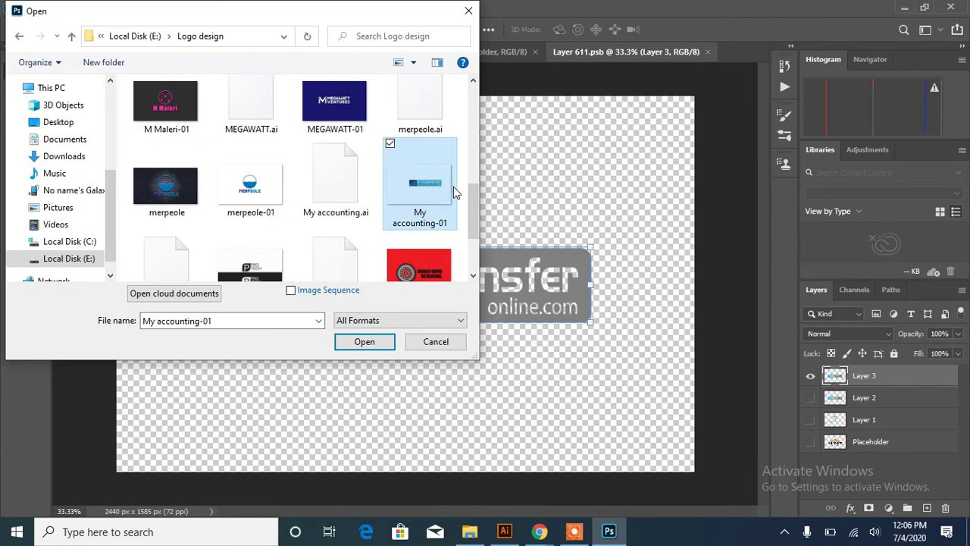
click(365, 342)
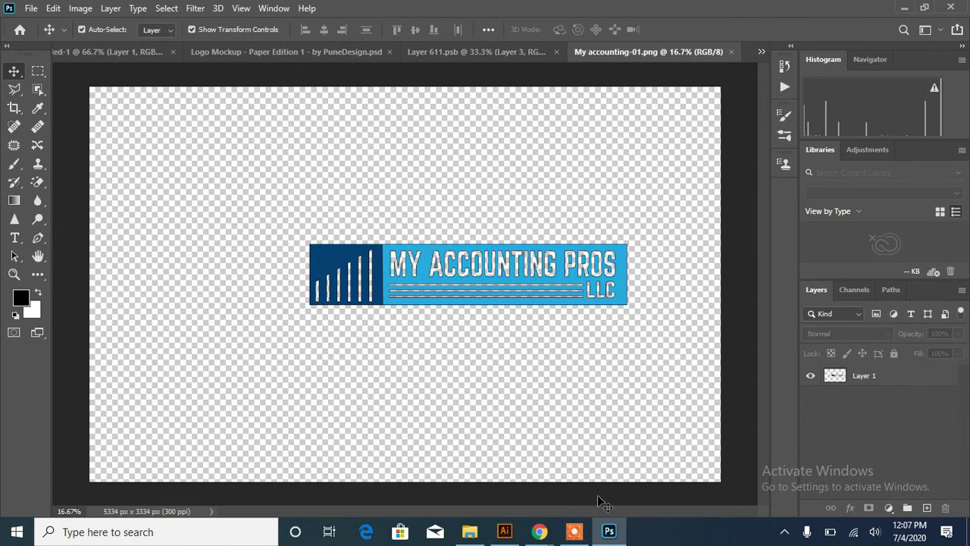
click(505, 531)
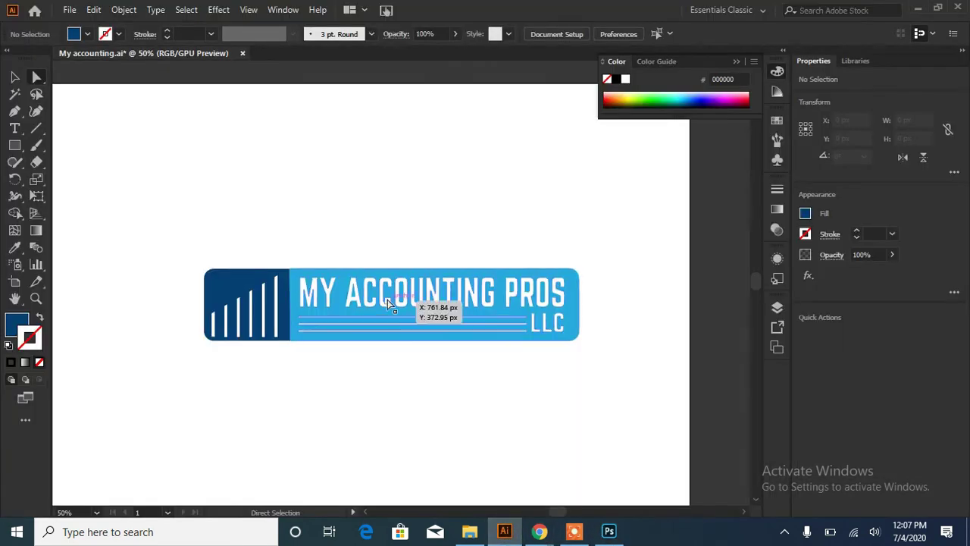
click(72, 9)
mouse_move(95, 260)
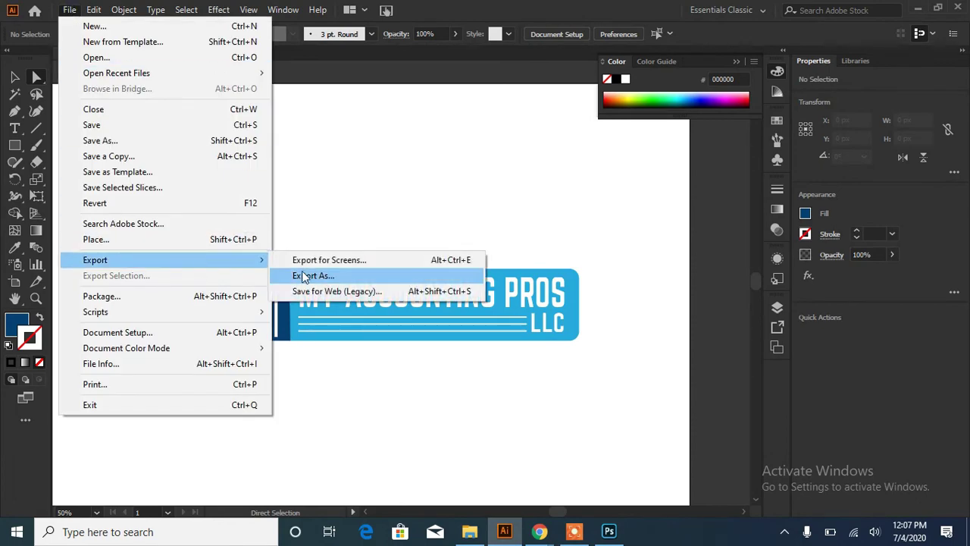
Export the logo artboard as a 300 ppi transparent PNG, then return to Photoshop
click(331, 275)
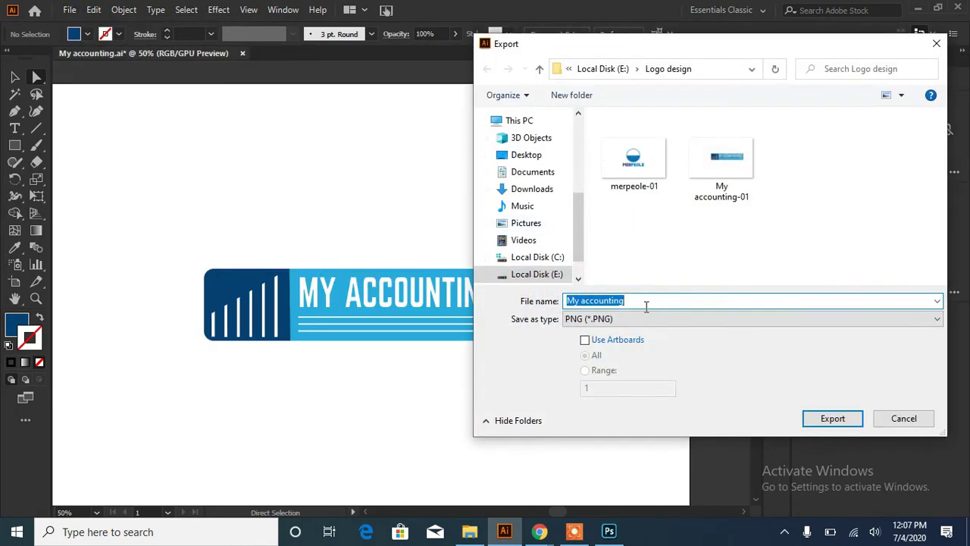
click(585, 340)
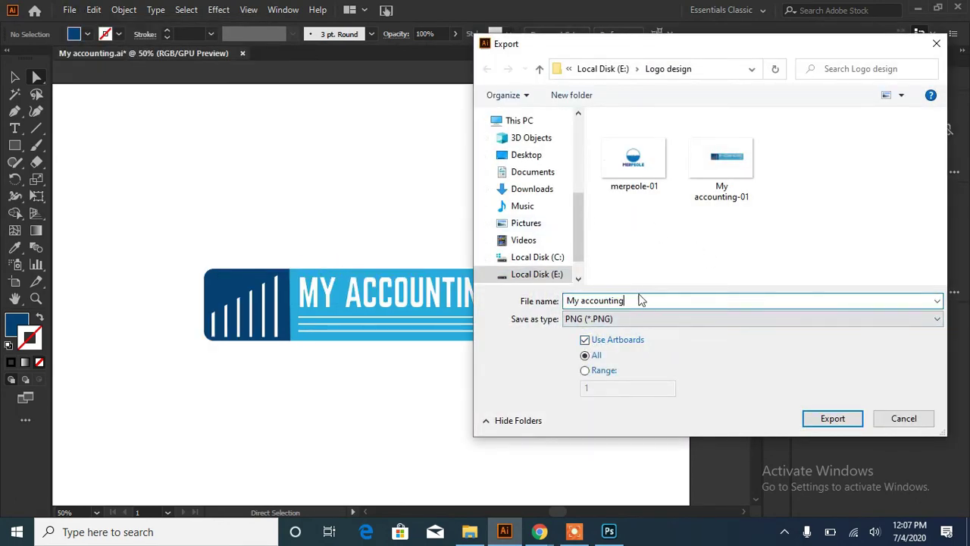
text(1)
click(850, 419)
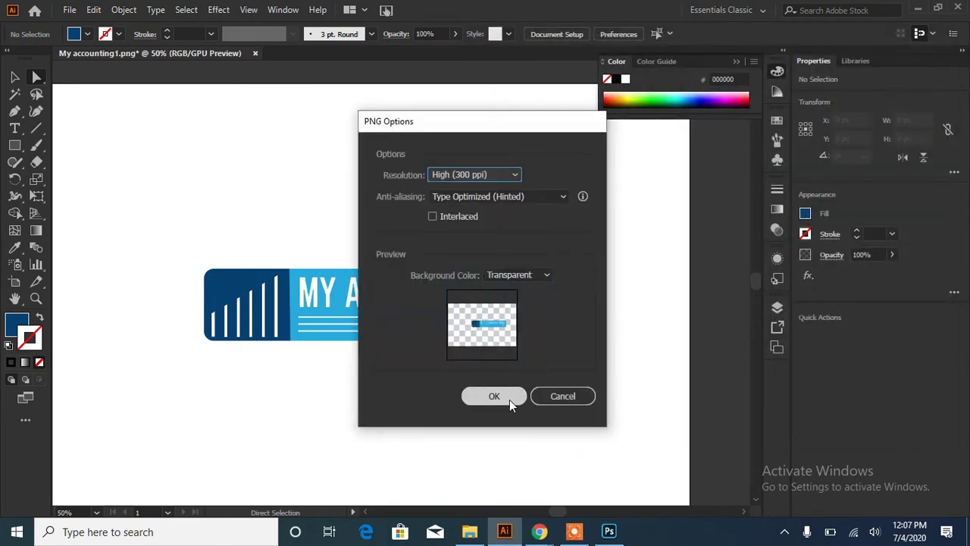
click(507, 399)
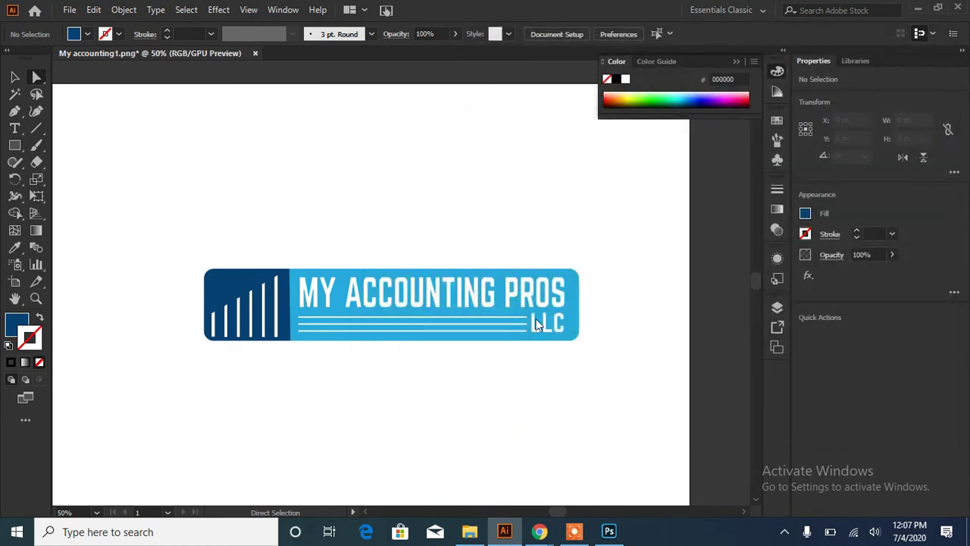
click(608, 530)
Fit the accounting logo over the Money Transfer sample in Layer 611.psb, hide Layer 3, and save
mouse_move(491, 288)
mouse_down()
mouse_move(405, 286)
mouse_move(404, 278)
mouse_up()
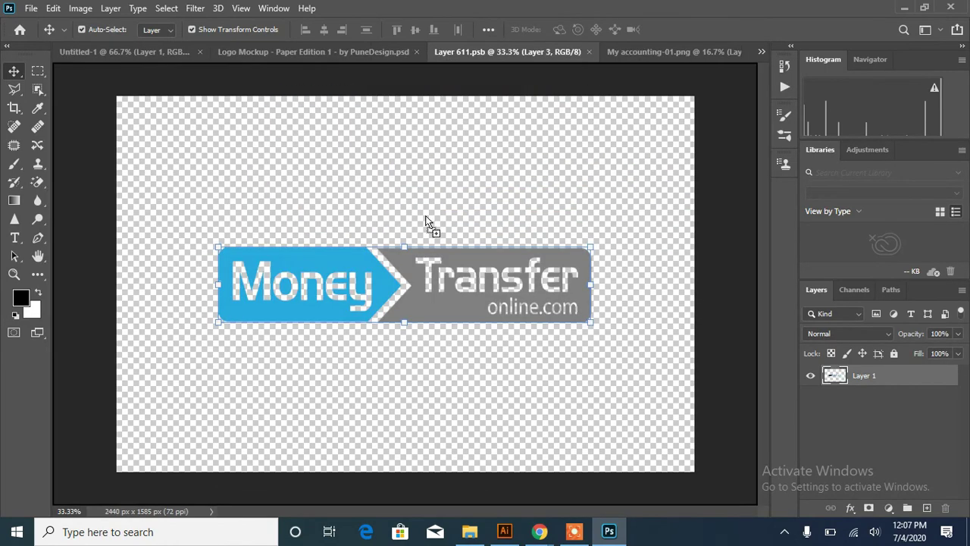
drag(86, 217, 381, 274)
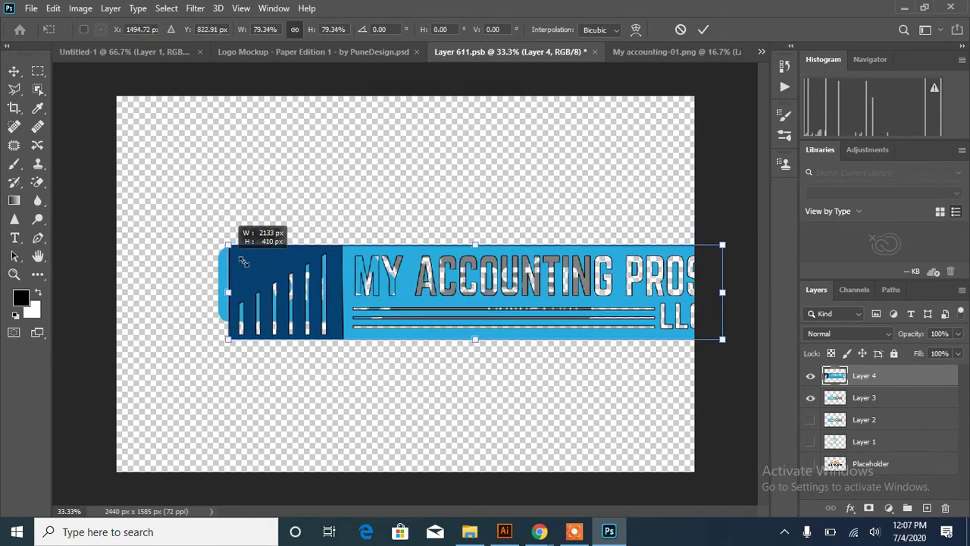
drag(521, 314, 359, 287)
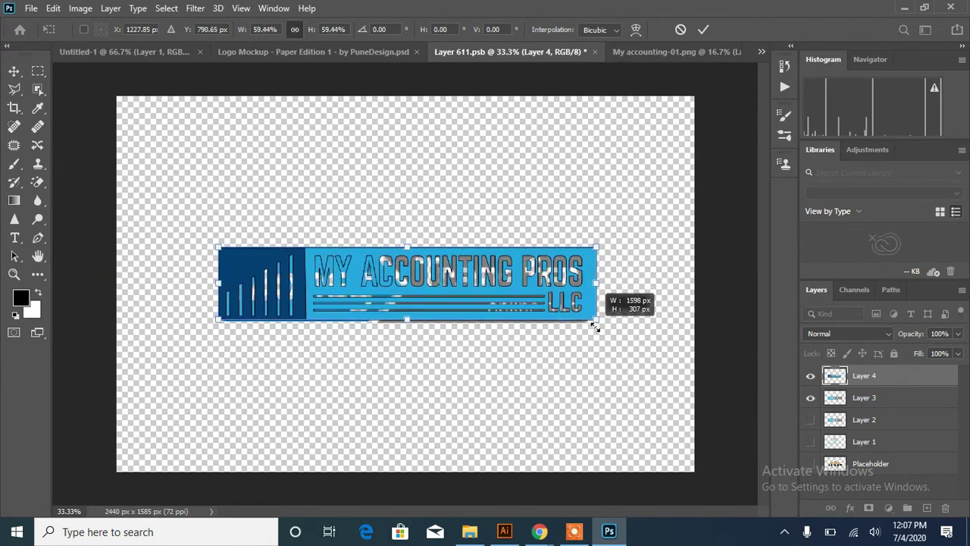
drag(577, 318, 610, 326)
mouse_move(438, 295)
mouse_down()
mouse_move(419, 211)
mouse_move(438, 212)
mouse_up()
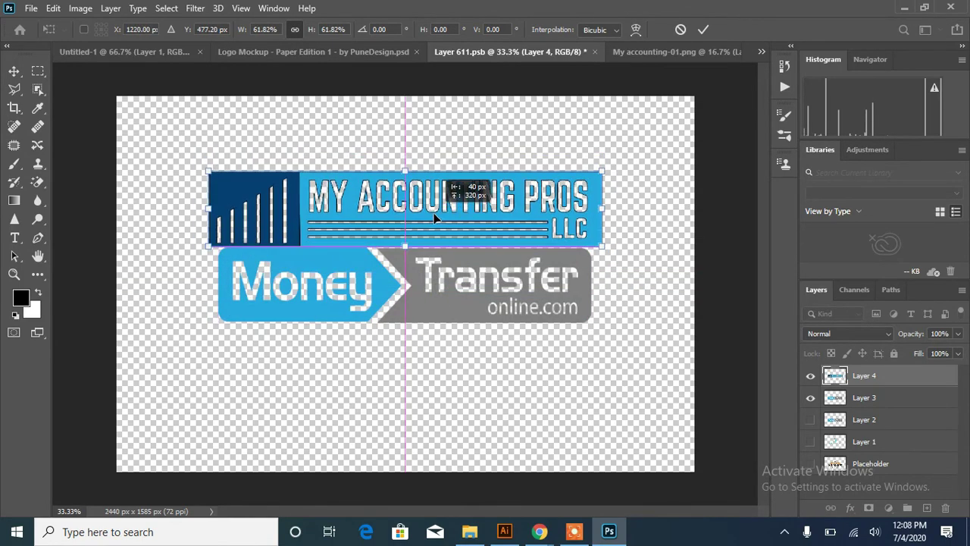
click(810, 399)
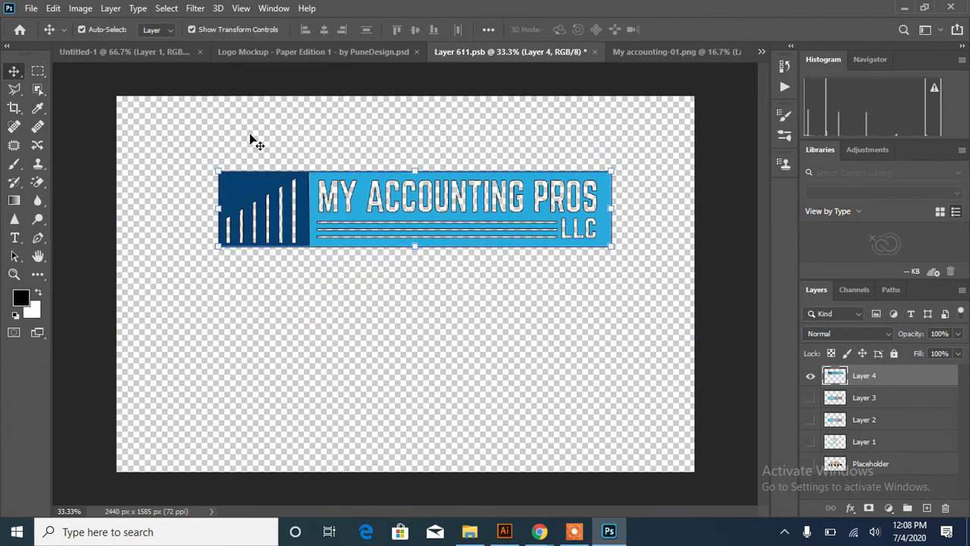
key(ctrl+s)
click(315, 52)
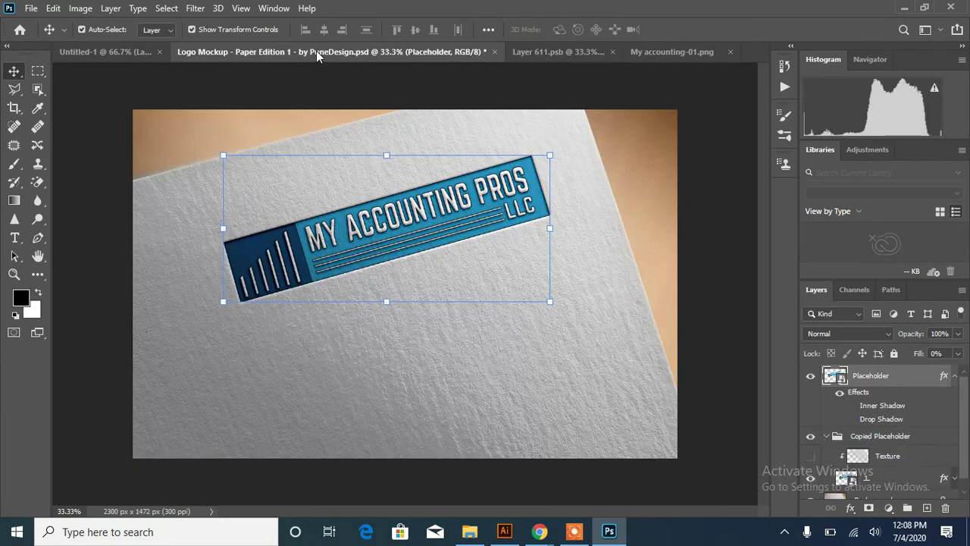
click(38, 70)
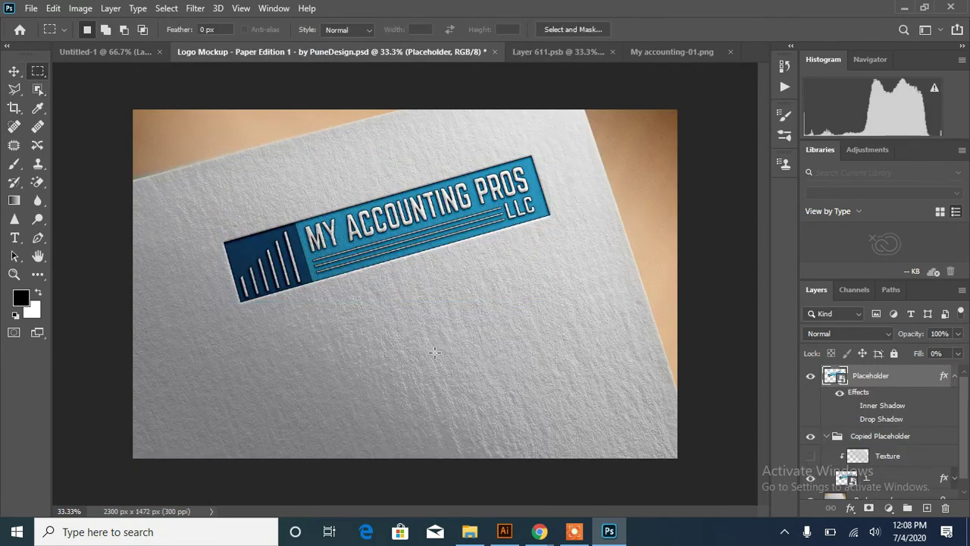
click(31, 8)
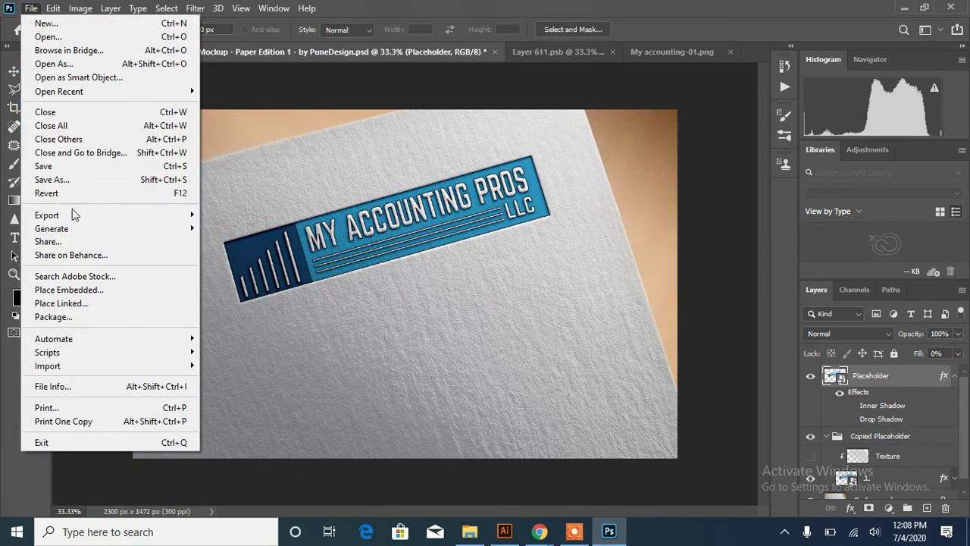
click(53, 180)
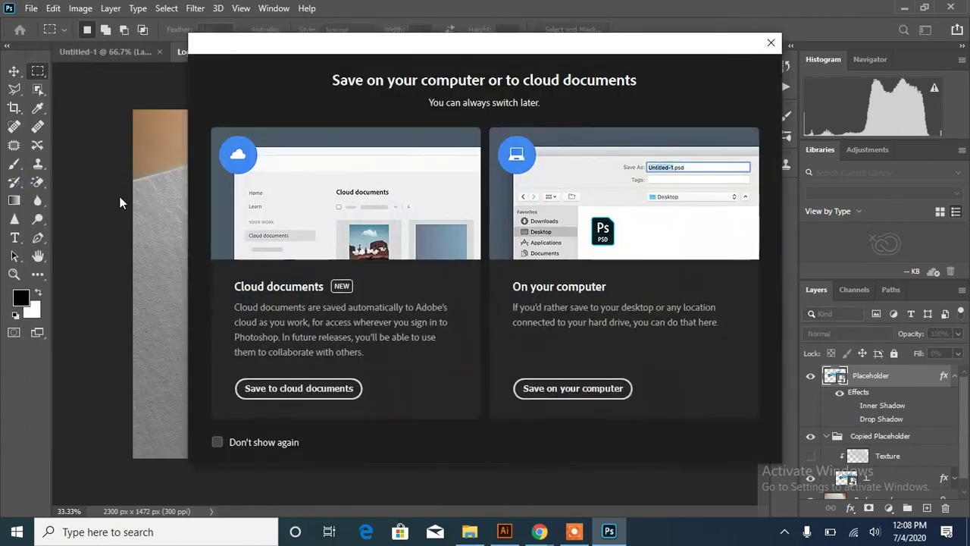
click(562, 388)
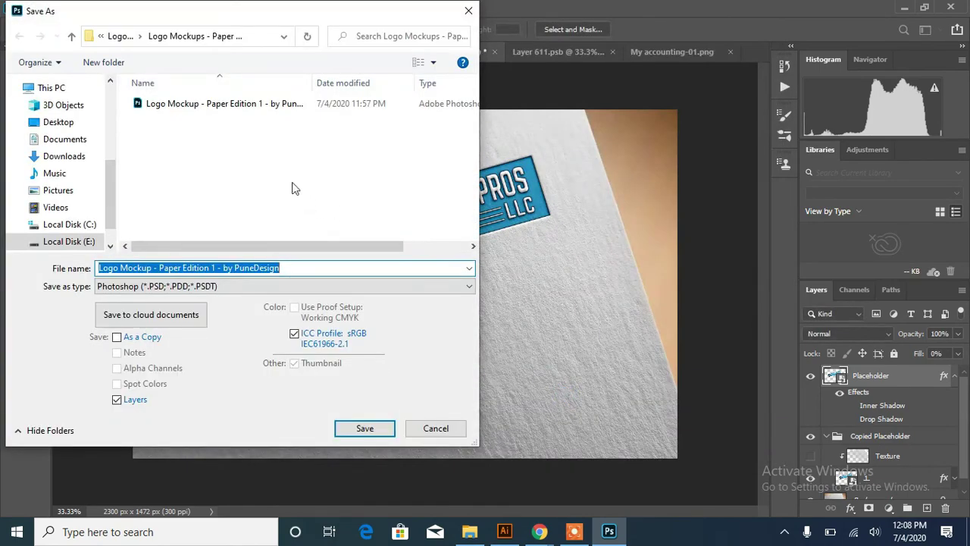
click(71, 35)
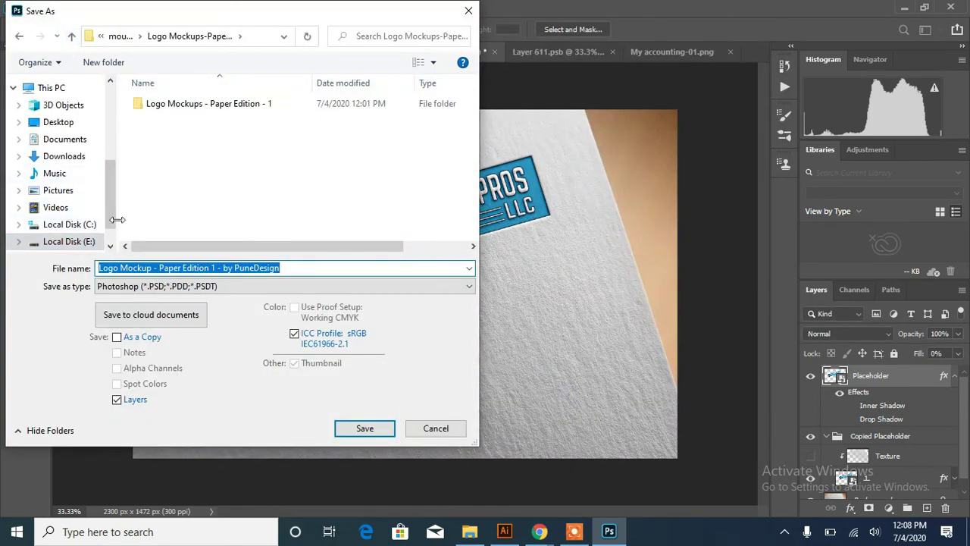
click(87, 241)
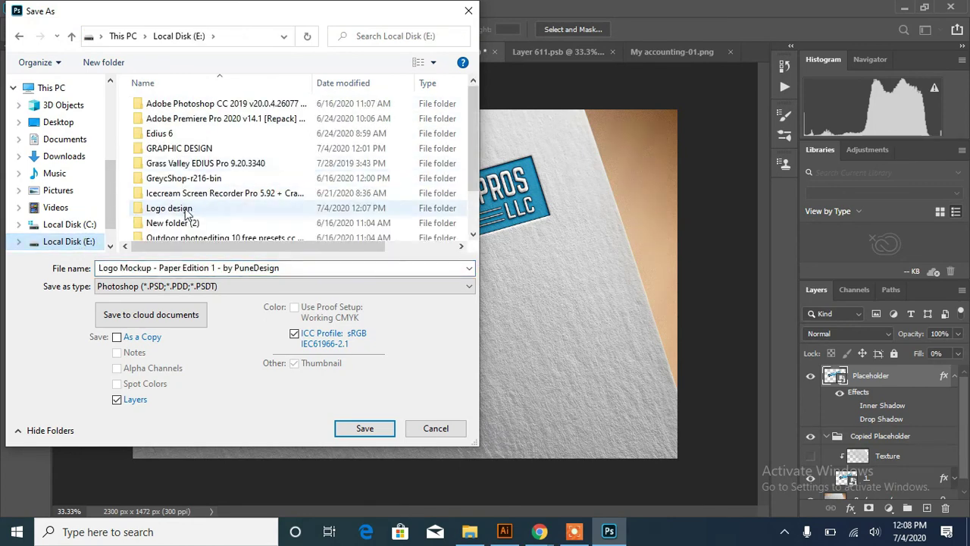
double_click(184, 209)
click(290, 269)
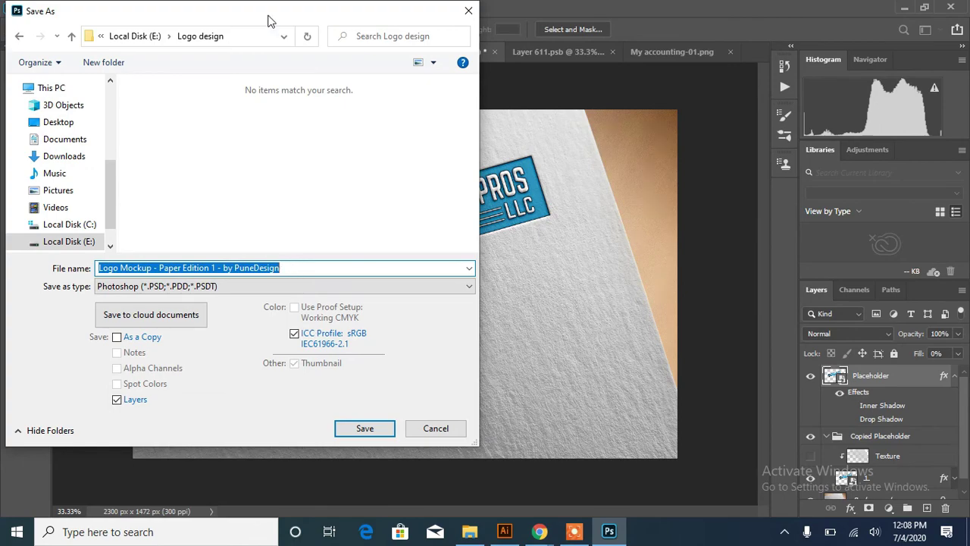
drag(268, 21, 606, 21)
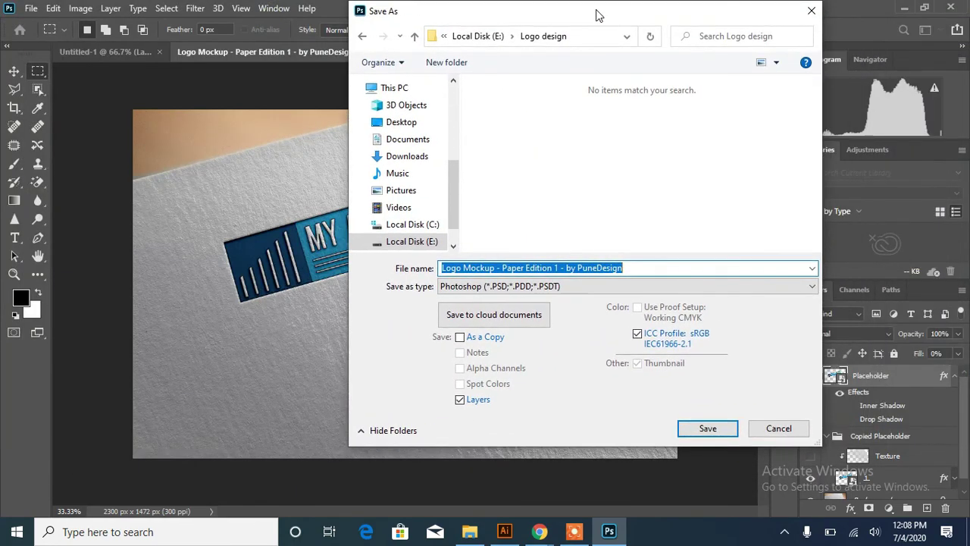
key(Escape)
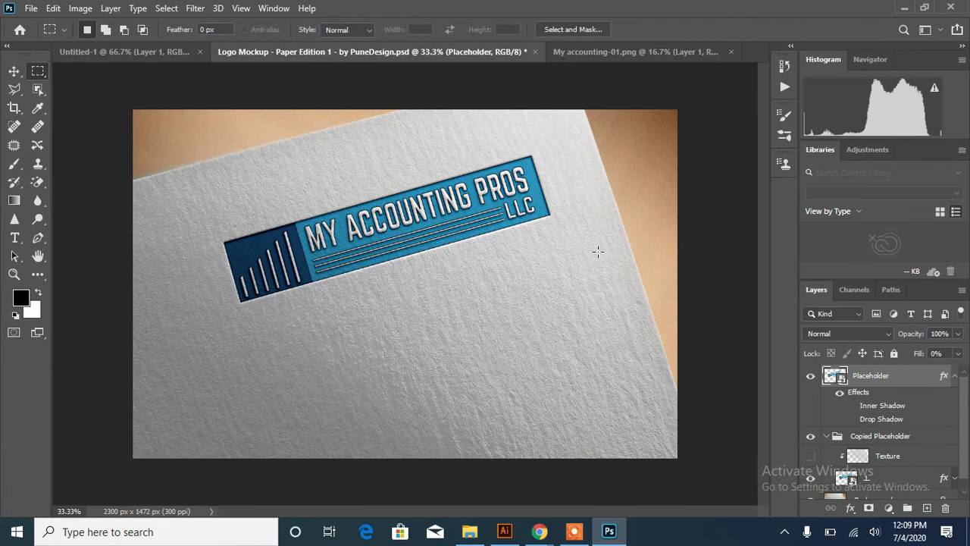
Open the rounded-corner logo file My accounting1-01.png
click(32, 8)
click(42, 34)
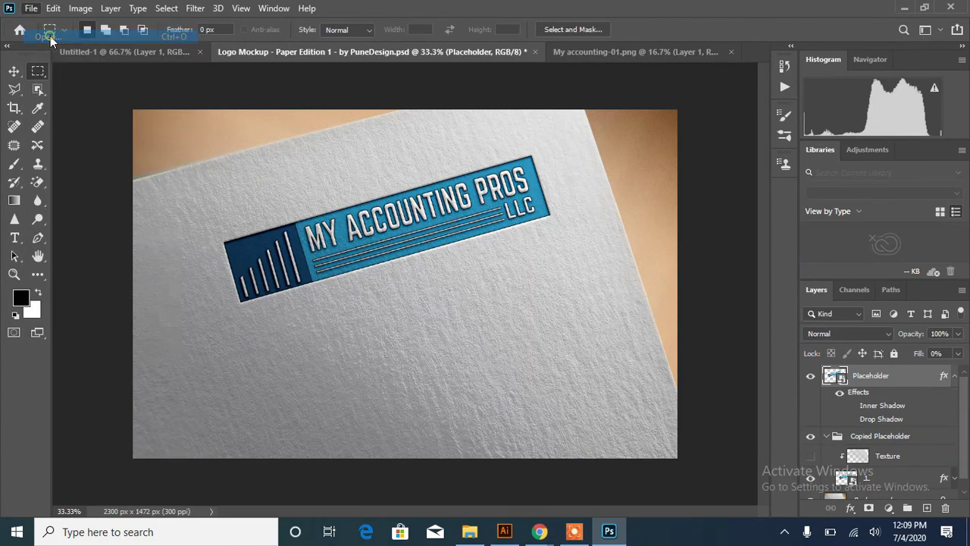
drag(815, 122, 815, 215)
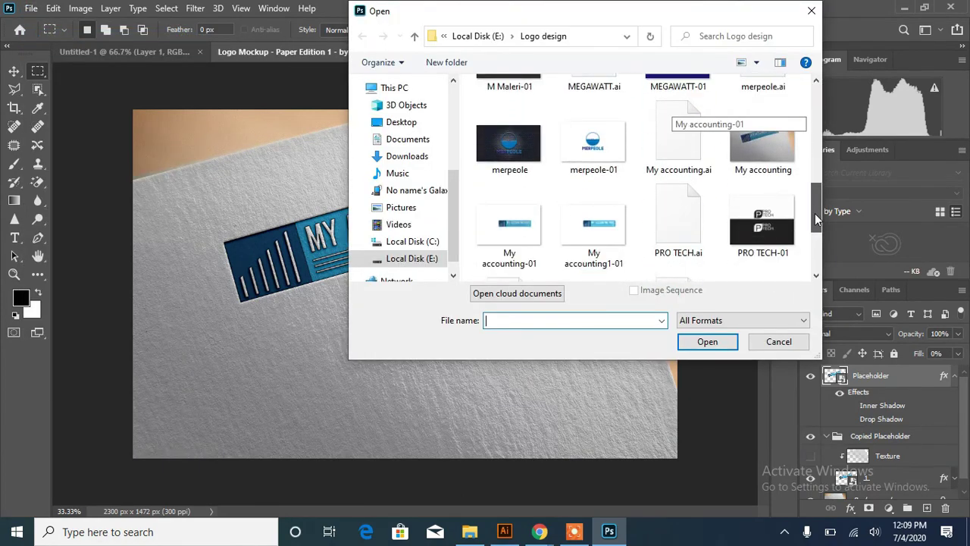
click(582, 224)
click(702, 343)
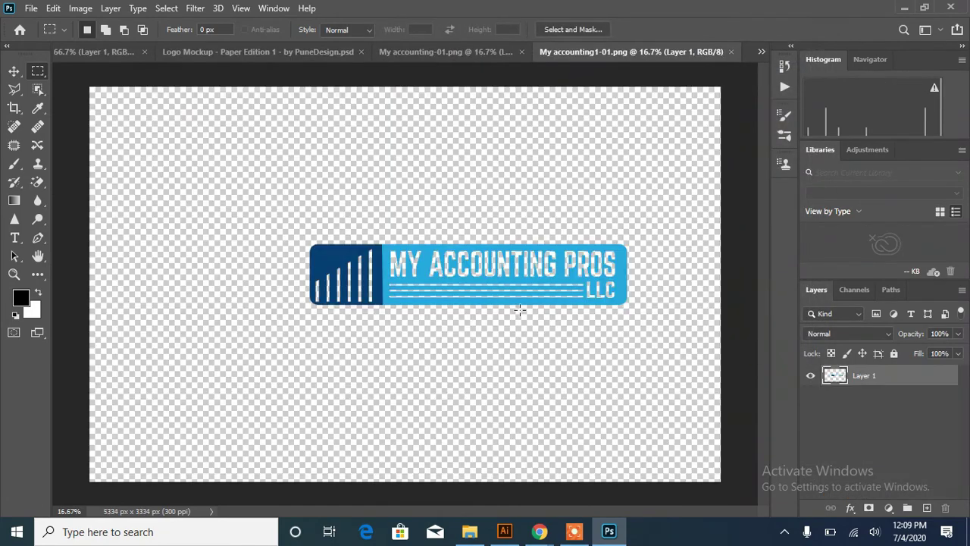
Move the rounded logo into My accounting-01.png and hide the old logo on Layer 1
click(13, 70)
mouse_move(467, 265)
mouse_down()
mouse_move(449, 243)
mouse_move(381, 259)
mouse_up()
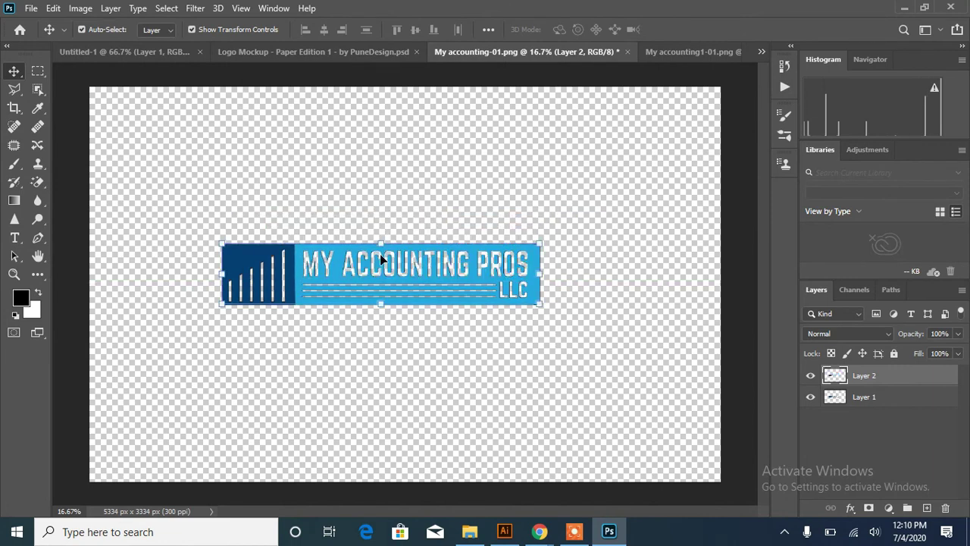
click(811, 397)
click(546, 367)
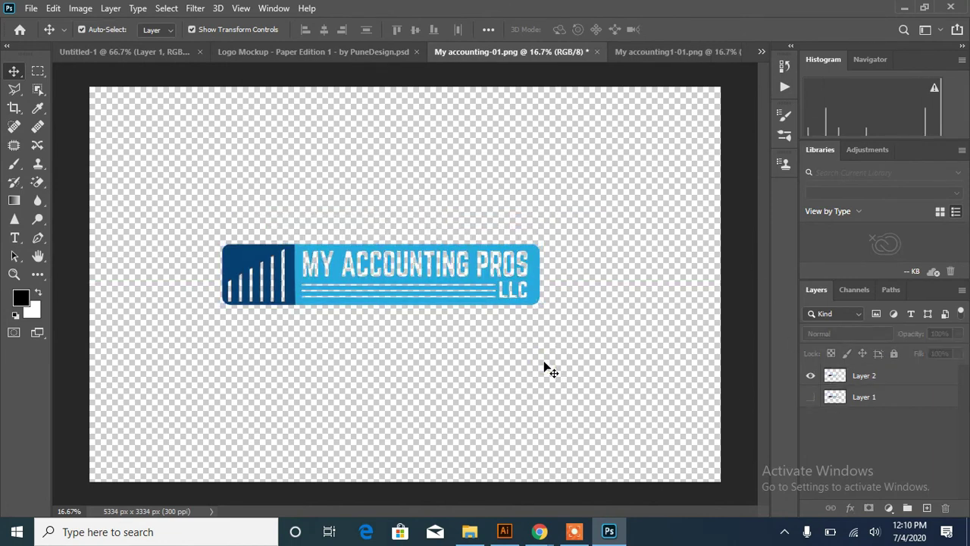
Close My accounting-01.png without saving its changes
key(ctrl+s)
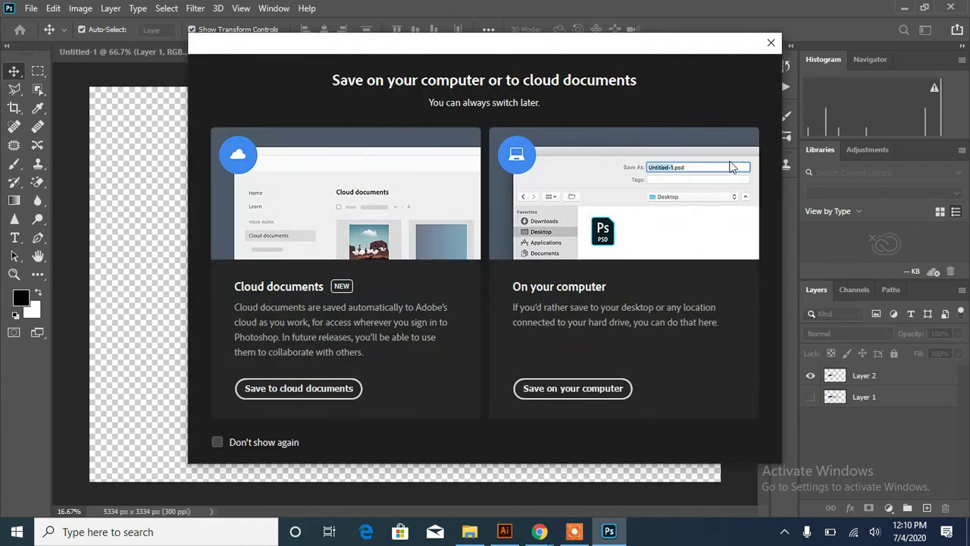
click(764, 44)
click(355, 51)
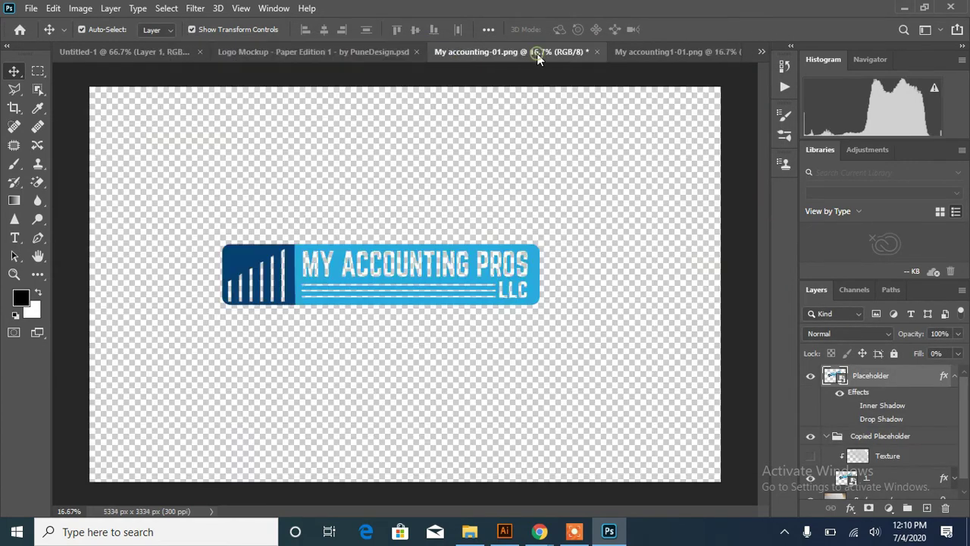
click(554, 52)
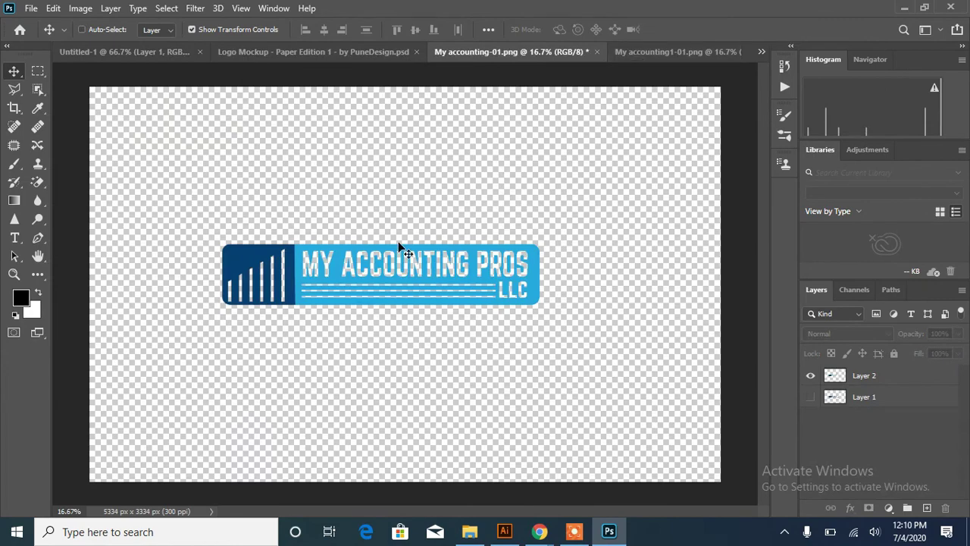
key(ctrl+s)
click(770, 43)
click(597, 51)
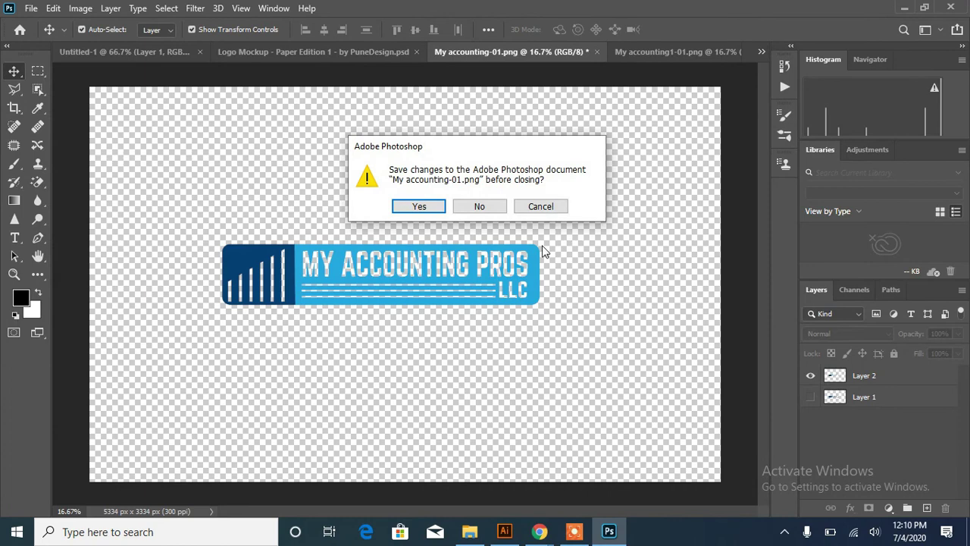
click(480, 207)
Place the rounded logo as Layer 5 over the old logo in the Placeholder contents, hide Layer 4, and save
double_click(835, 376)
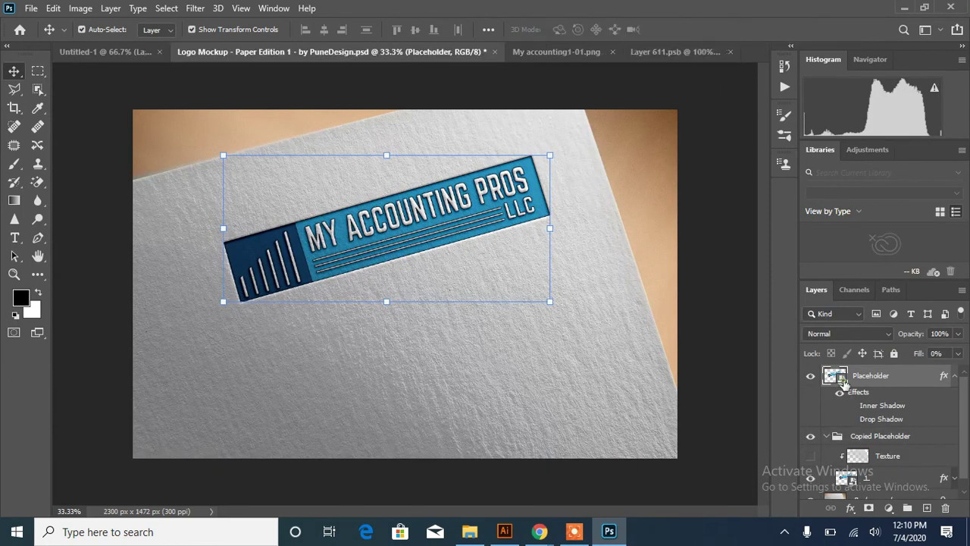
click(485, 53)
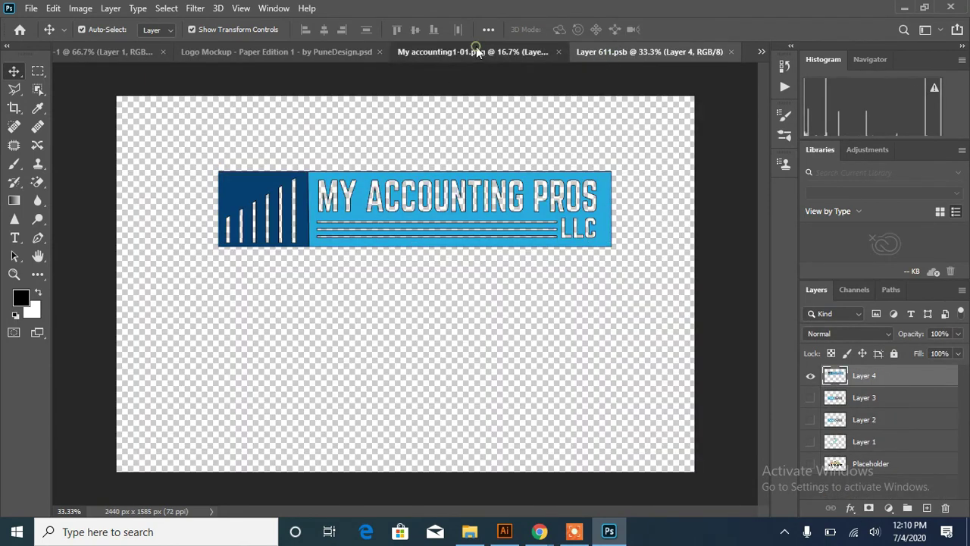
drag(503, 280, 431, 260)
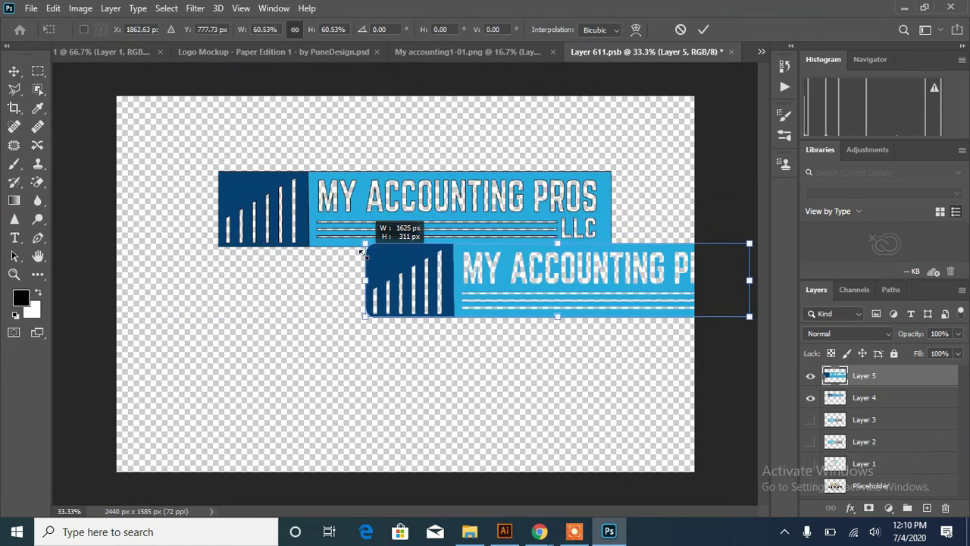
drag(114, 197, 368, 242)
drag(507, 282, 363, 215)
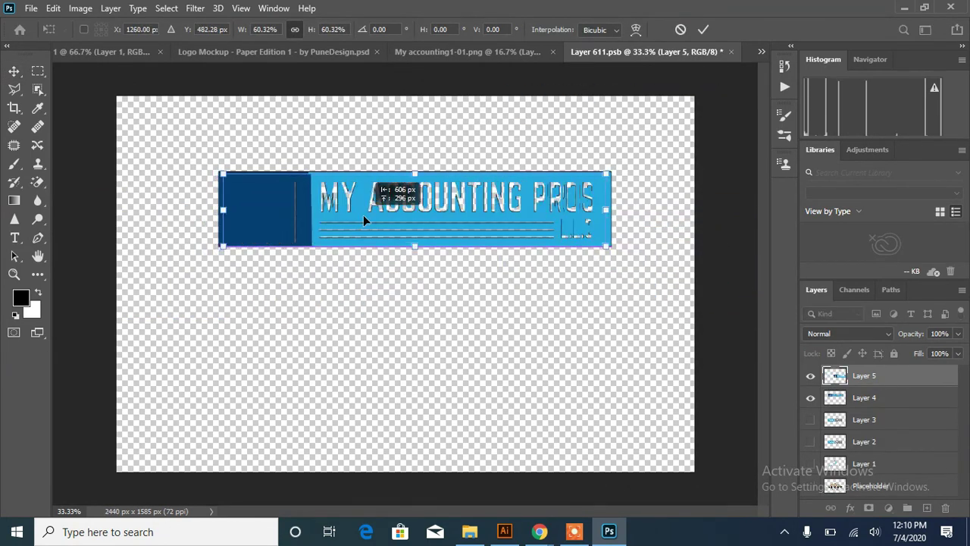
click(810, 397)
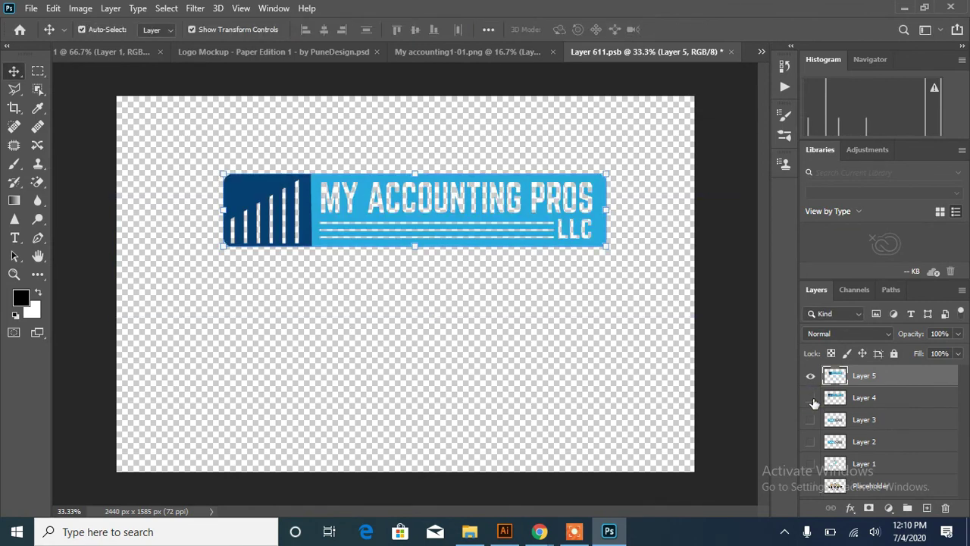
key(ctrl+s)
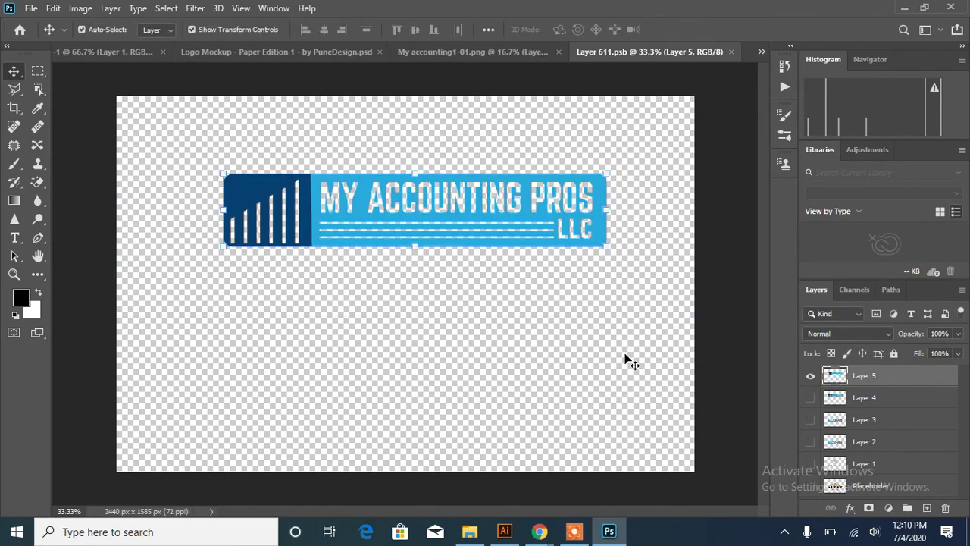
click(407, 53)
click(367, 54)
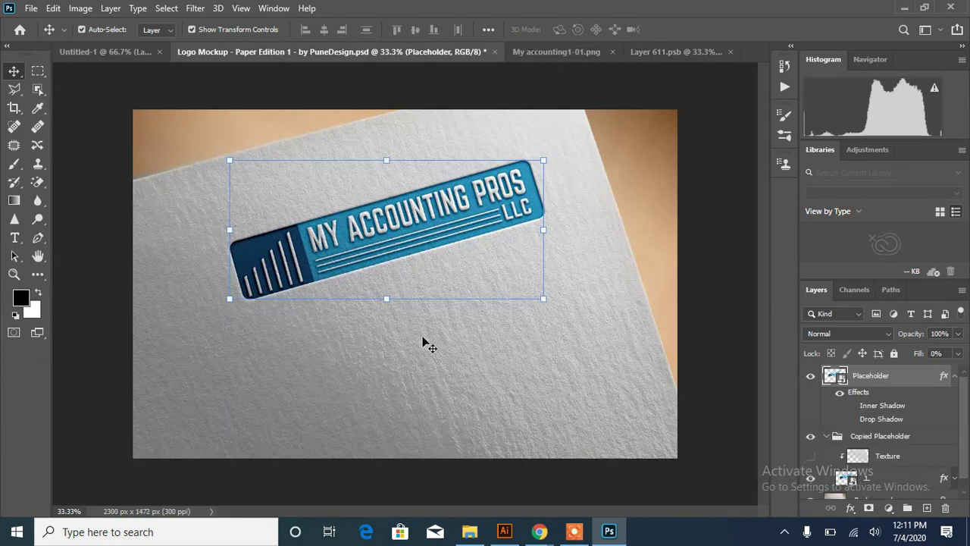
key(m)
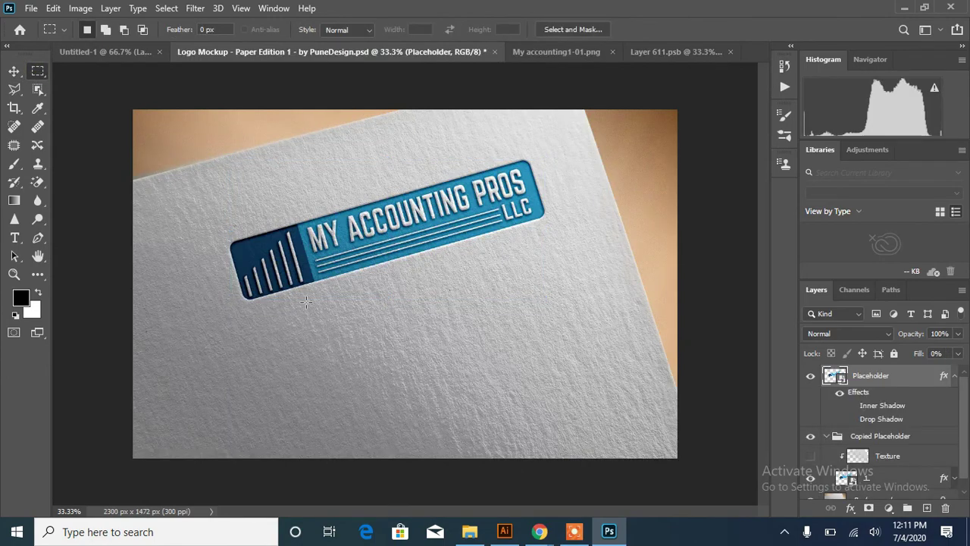
click(31, 8)
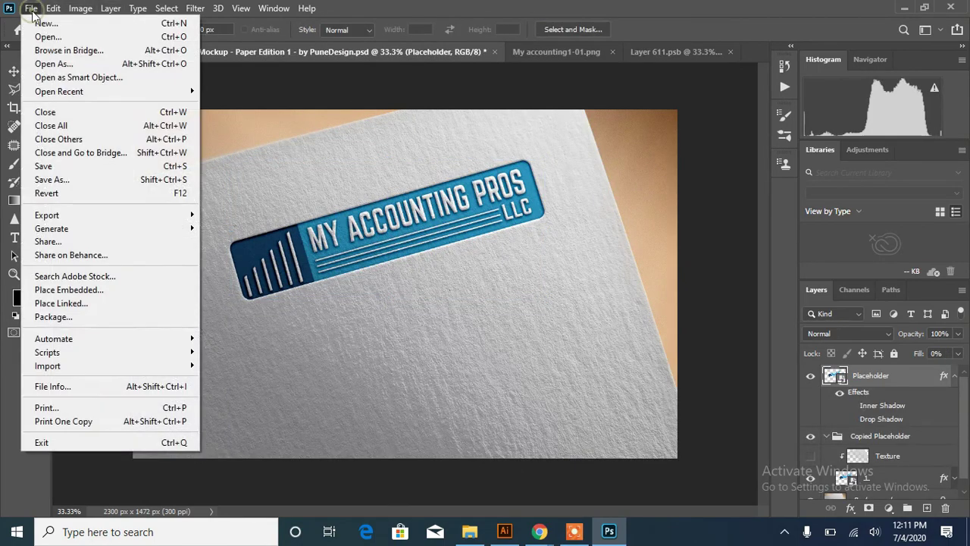
click(81, 182)
click(574, 389)
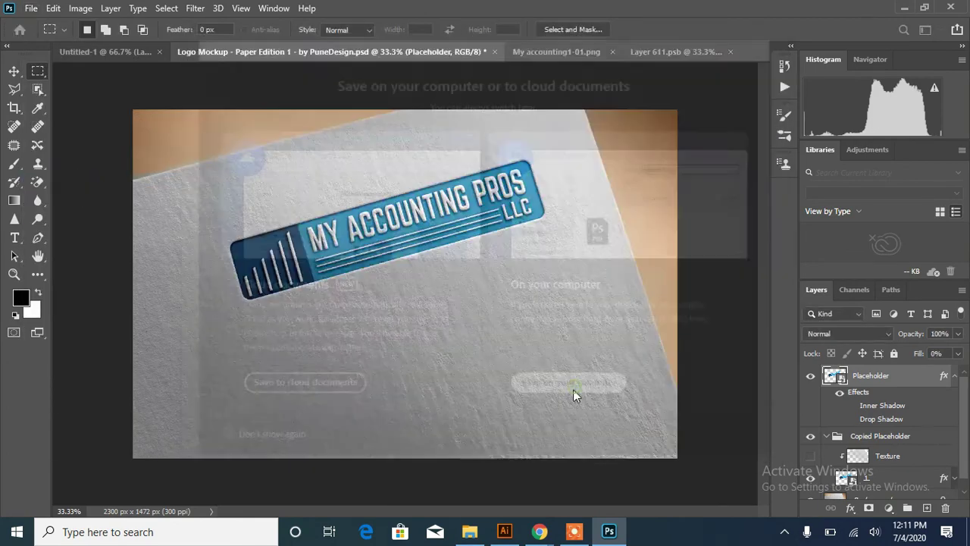
click(409, 241)
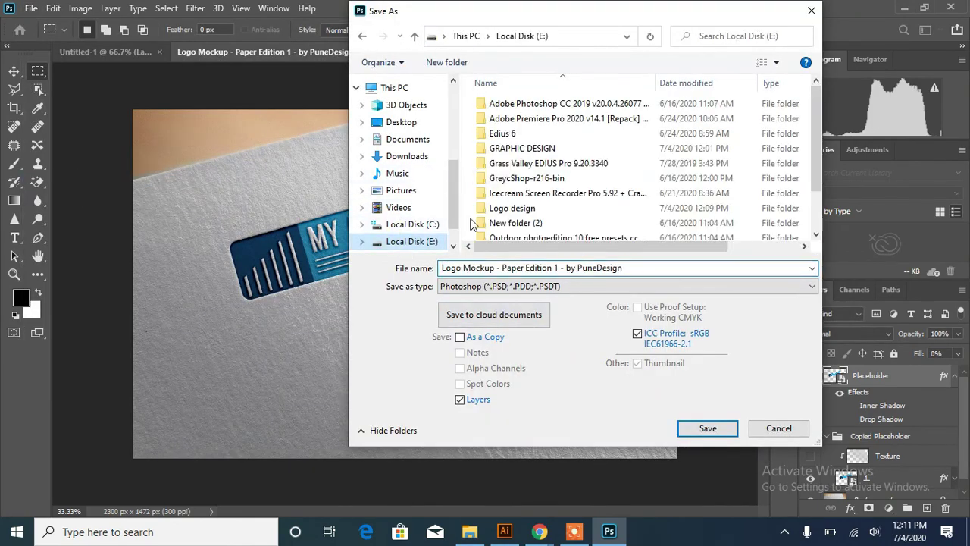
click(510, 211)
double_click(509, 212)
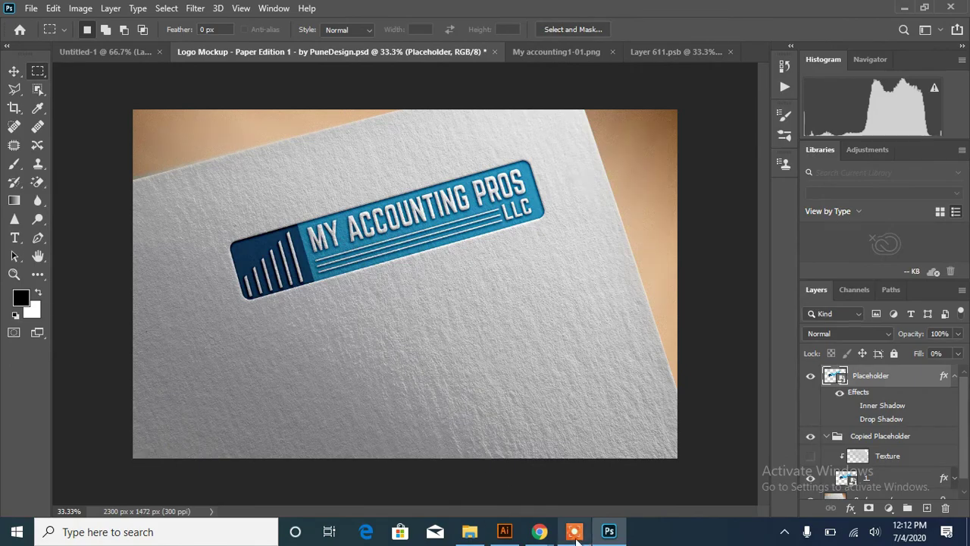
click(573, 532)
click(554, 510)
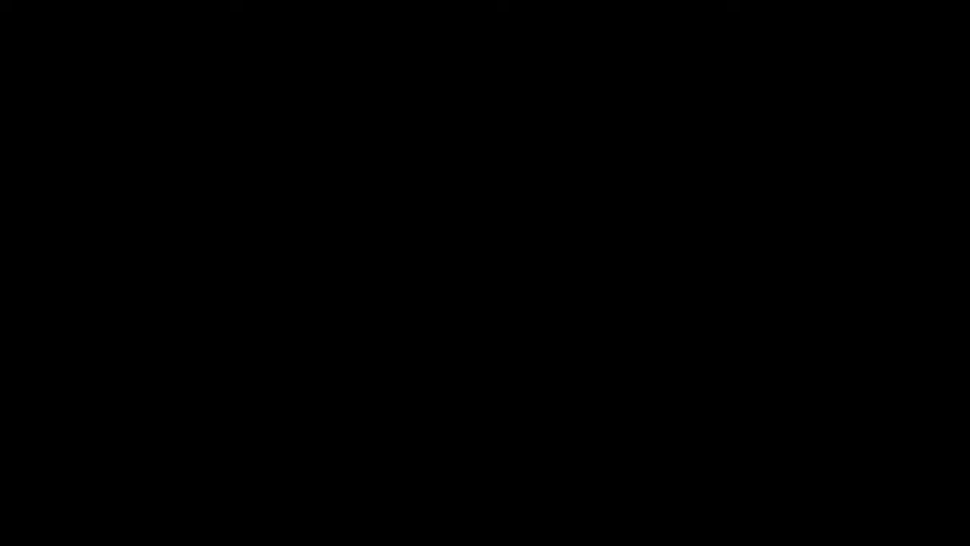